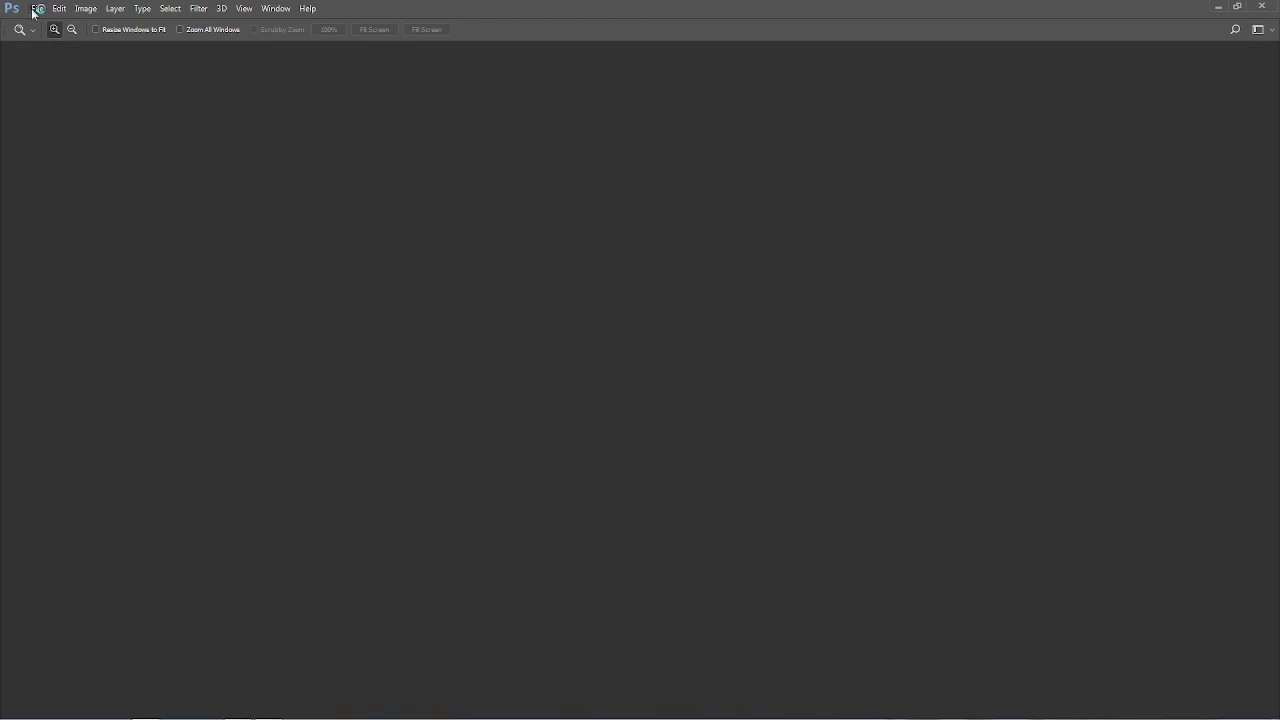
Open the sixteen-miles-out open-book photo from the Downloads folder
{"action": "left_click", "coordinate": [33, 12]}
{"action": "left_click", "coordinate": [45, 34]}
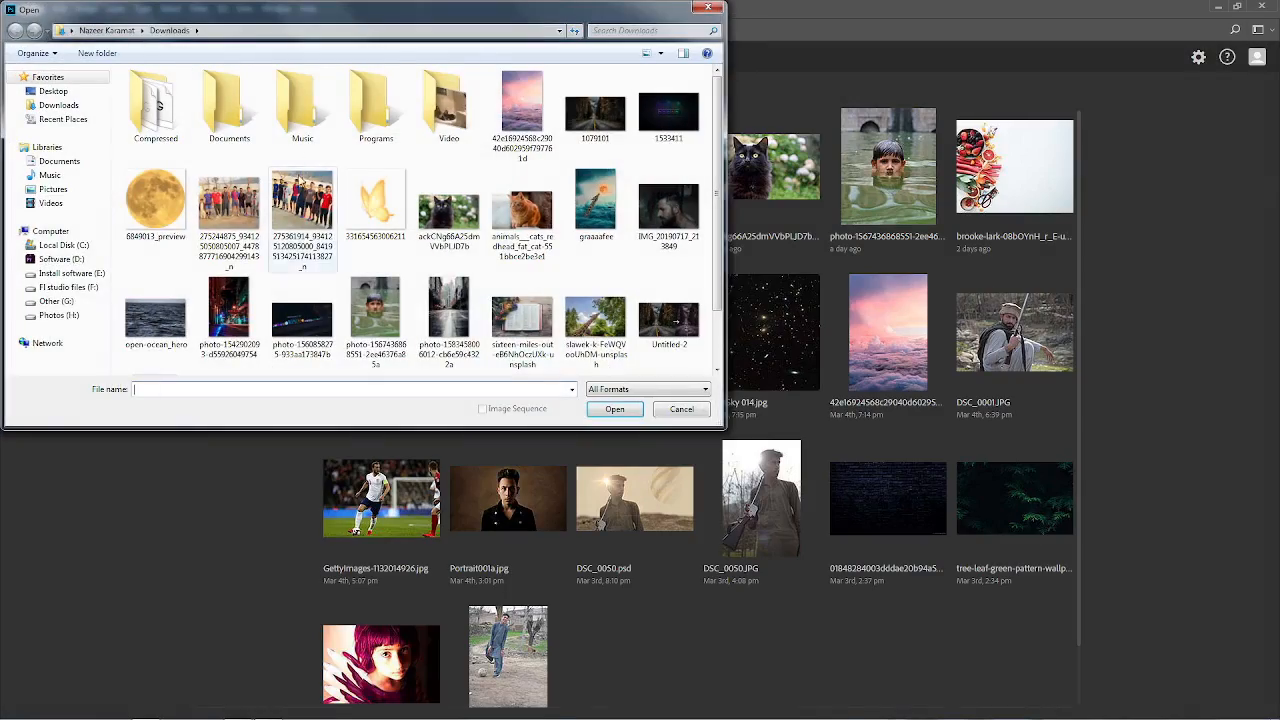
{"action": "double_click", "coordinate": [507, 314]}
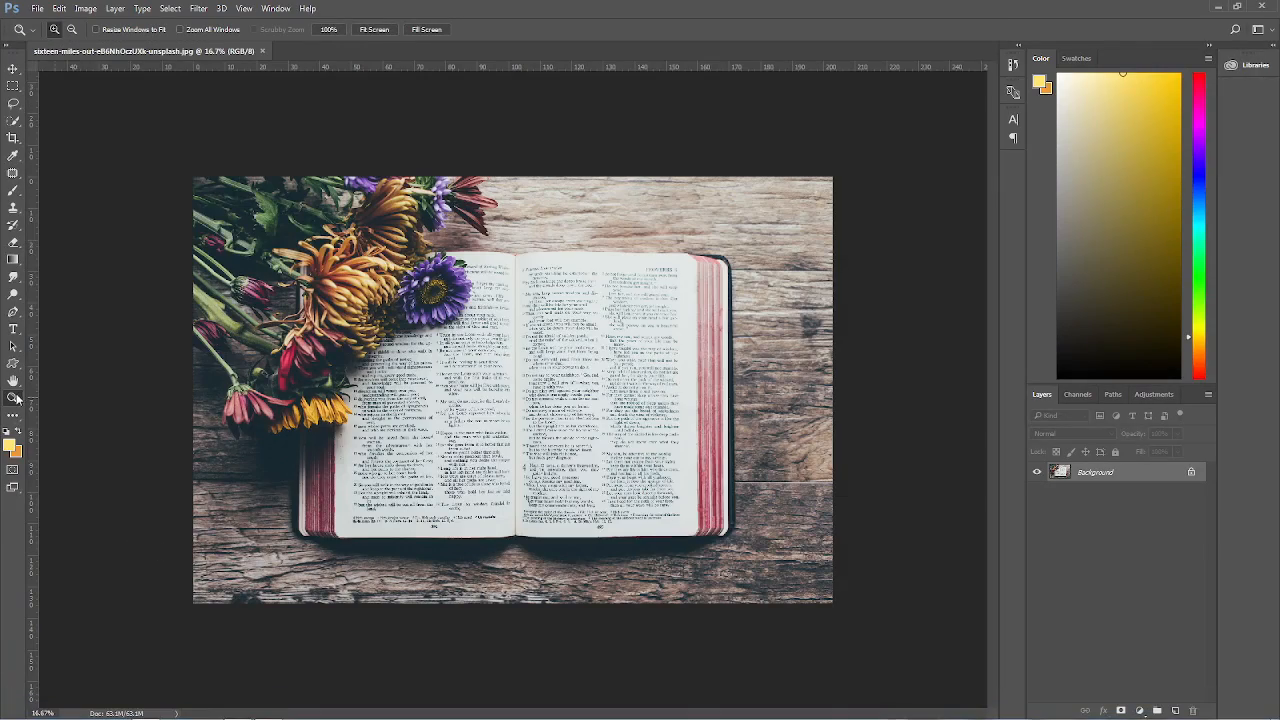
{"action": "right_click", "coordinate": [550, 482]}
{"action": "left_click", "coordinate": [556, 486]}
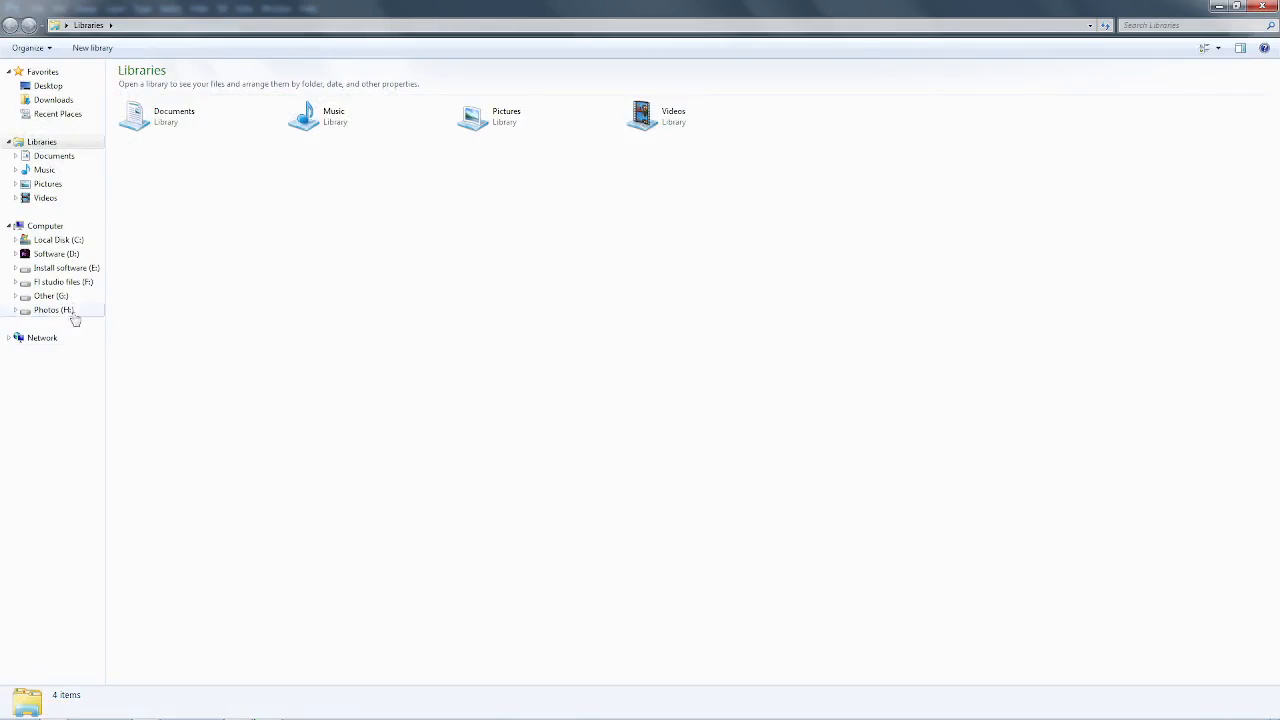
Place the photo of the sleeping woman from the Downloads folder and fit it over the book's right page
{"action": "left_click", "coordinate": [53, 100]}
{"action": "left_click_drag", "start_coordinate": [732, 210], "coordinate": [920, 129]}
{"action": "left_click_drag", "start_coordinate": [746, 249], "coordinate": [744, 447]}
{"action": "left_click", "coordinate": [455, 29]}
Rasterize the placed photo's layer and duplicate it
{"action": "right_click", "coordinate": [1146, 475]}
{"action": "left_click", "coordinate": [1025, 323]}
{"action": "left_click_drag", "start_coordinate": [1141, 470], "coordinate": [1175, 710]}
Add a layer mask to the duplicated photo layer and hide the original photo layer
{"action": "left_click", "coordinate": [20, 121]}
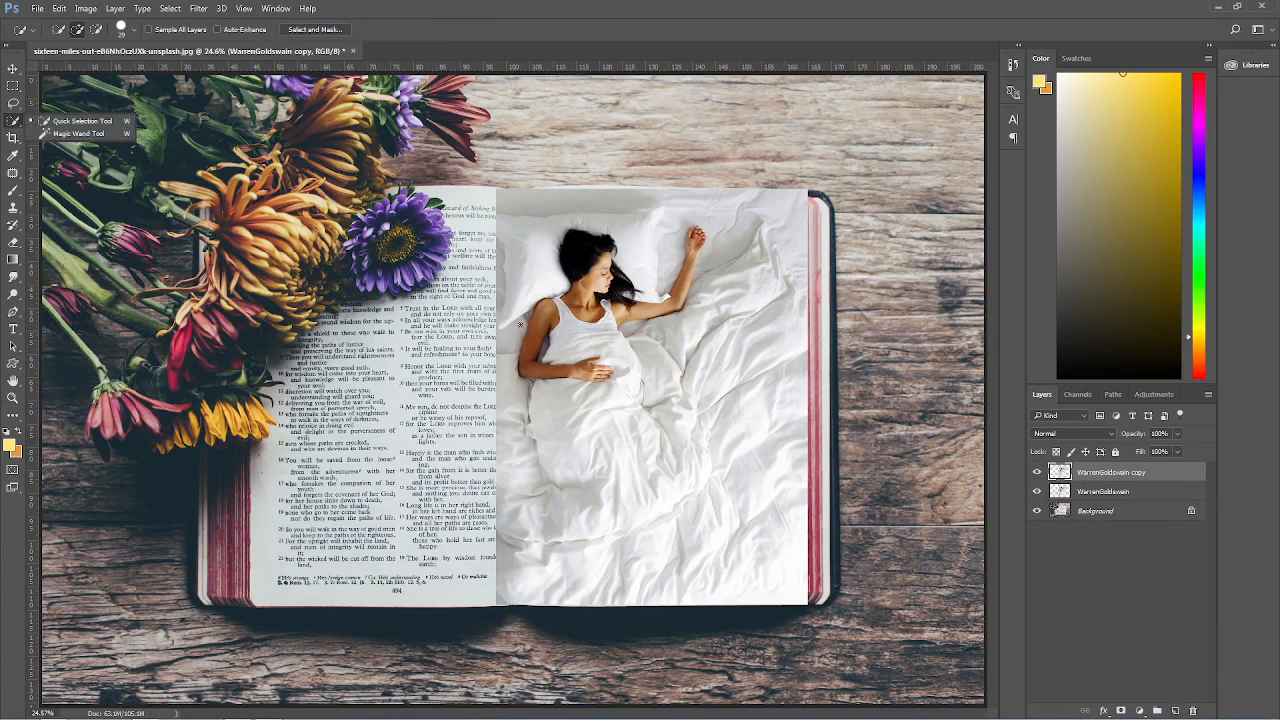
{"action": "left_click", "coordinate": [1121, 710]}
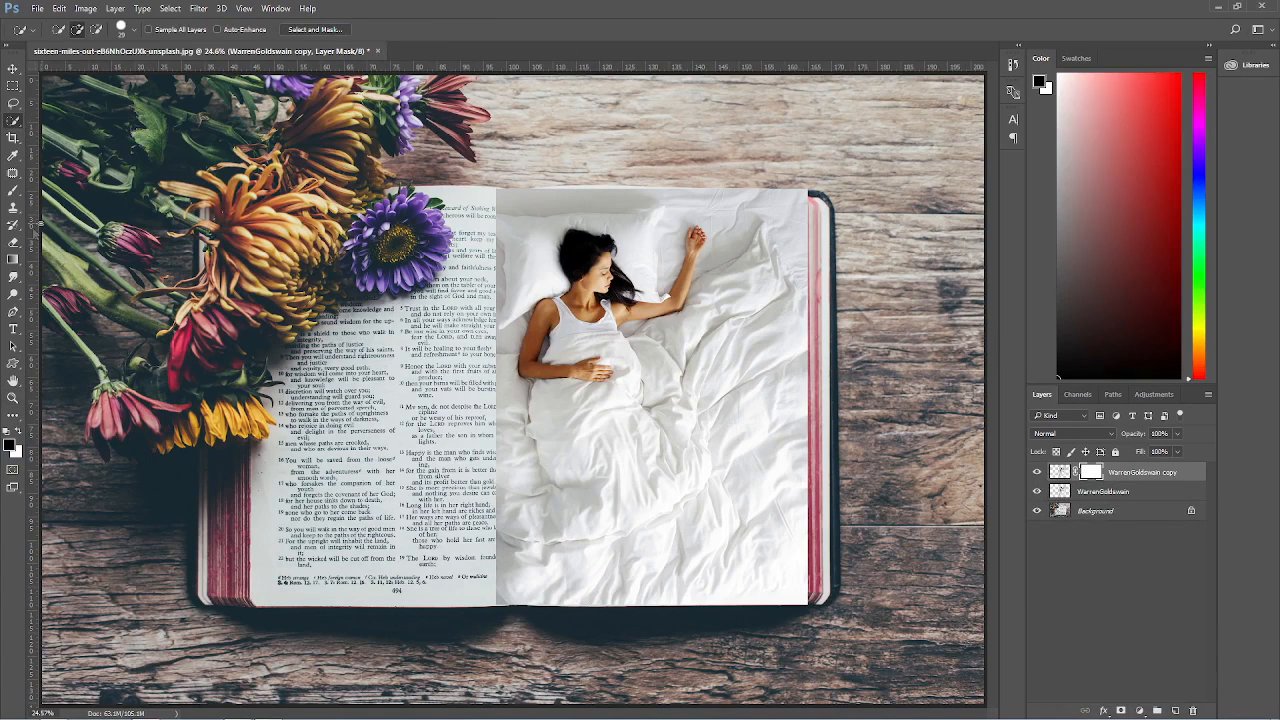
{"action": "key", "text": "b"}
{"action": "right_click", "coordinate": [630, 408]}
{"action": "left_click", "coordinate": [1037, 491]}
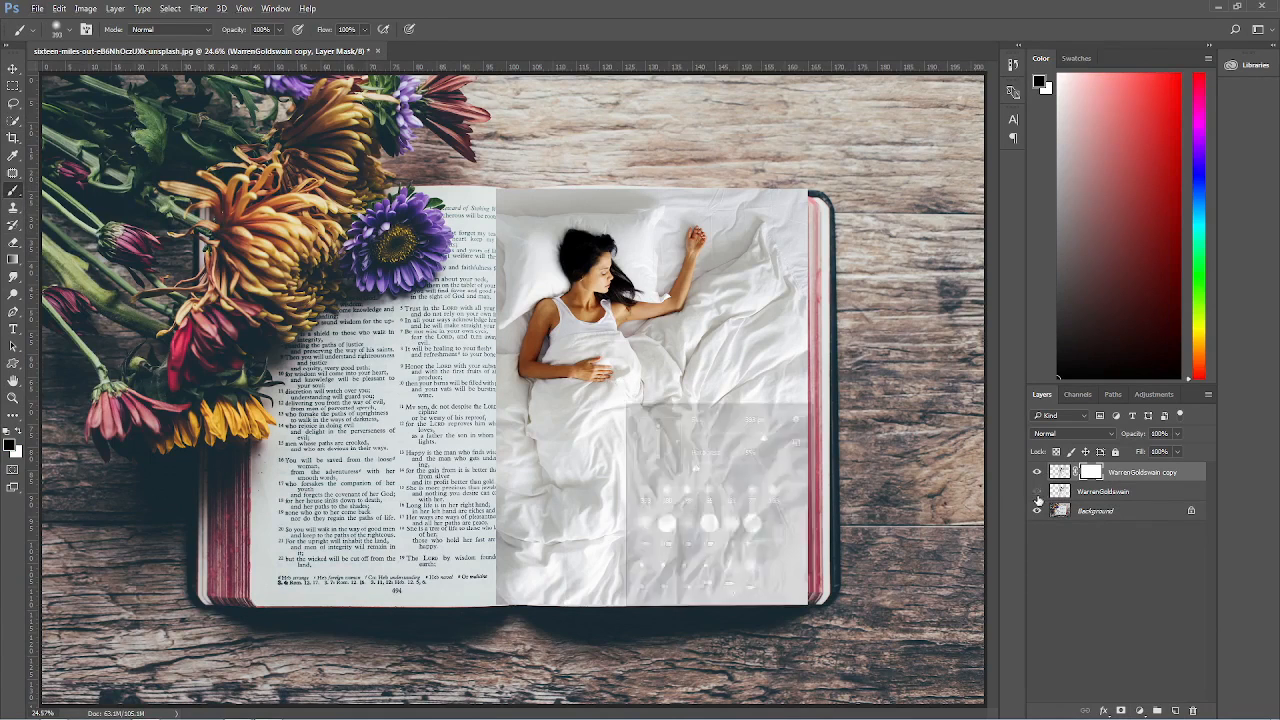
Paint black on the layer mask to uncover the book's outer page edges and its center gutter
{"action": "mouse_move", "coordinate": [805, 393]}
{"action": "left_mouse_down"}
{"action": "mouse_move", "coordinate": [800, 590]}
{"action": "mouse_move", "coordinate": [820, 502]}
{"action": "left_mouse_up"}
{"action": "mouse_move", "coordinate": [820, 397]}
{"action": "left_mouse_down"}
{"action": "mouse_move", "coordinate": [806, 200]}
{"action": "mouse_move", "coordinate": [818, 324]}
{"action": "mouse_move", "coordinate": [810, 220]}
{"action": "mouse_move", "coordinate": [790, 600]}
{"action": "left_mouse_up"}
{"action": "mouse_move", "coordinate": [498, 598]}
{"action": "left_mouse_down"}
{"action": "mouse_move", "coordinate": [503, 485]}
{"action": "mouse_move", "coordinate": [515, 513]}
{"action": "mouse_move", "coordinate": [503, 485]}
{"action": "mouse_move", "coordinate": [495, 584]}
{"action": "mouse_move", "coordinate": [505, 310]}
{"action": "left_mouse_up"}
{"action": "key", "text": "ctrl+z"}
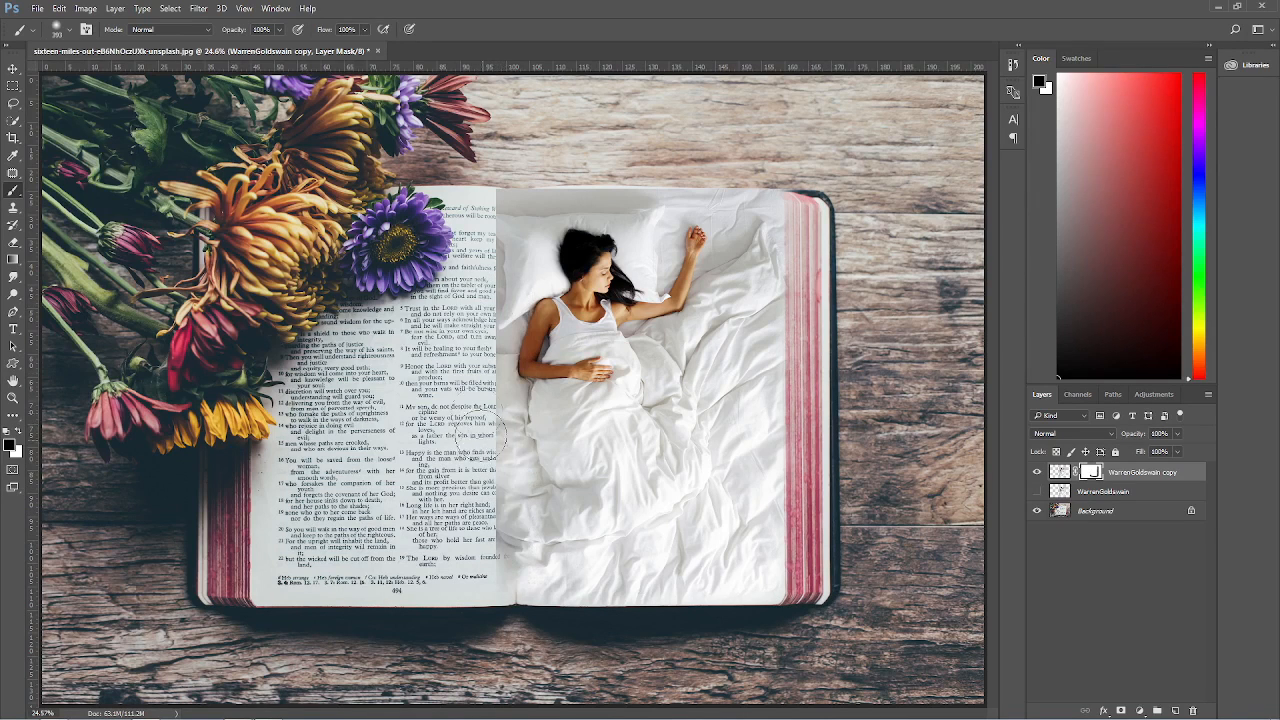
{"action": "mouse_move", "coordinate": [485, 584]}
{"action": "left_mouse_down"}
{"action": "mouse_move", "coordinate": [495, 209]}
{"action": "mouse_move", "coordinate": [558, 169]}
{"action": "mouse_move", "coordinate": [654, 156]}
{"action": "mouse_move", "coordinate": [800, 170]}
{"action": "mouse_move", "coordinate": [509, 162]}
{"action": "mouse_move", "coordinate": [607, 169]}
{"action": "left_mouse_up"}
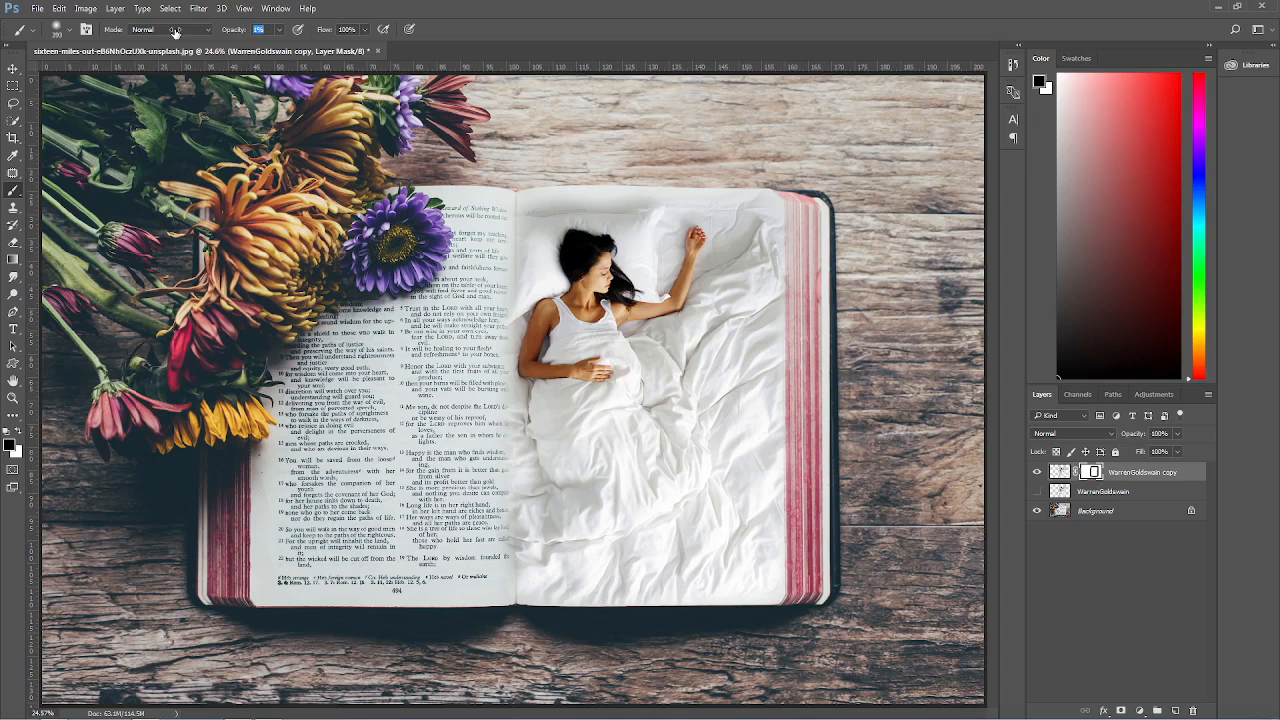
Paint black on the mask at 21% brush opacity so the printed text shows through the pillow and blanket
{"action": "mouse_move", "coordinate": [716, 411]}
{"action": "left_mouse_down"}
{"action": "mouse_move", "coordinate": [728, 378]}
{"action": "mouse_move", "coordinate": [756, 361]}
{"action": "mouse_move", "coordinate": [724, 320]}
{"action": "mouse_move", "coordinate": [759, 285]}
{"action": "mouse_move", "coordinate": [758, 220]}
{"action": "mouse_move", "coordinate": [554, 200]}
{"action": "mouse_move", "coordinate": [522, 291]}
{"action": "left_mouse_up"}
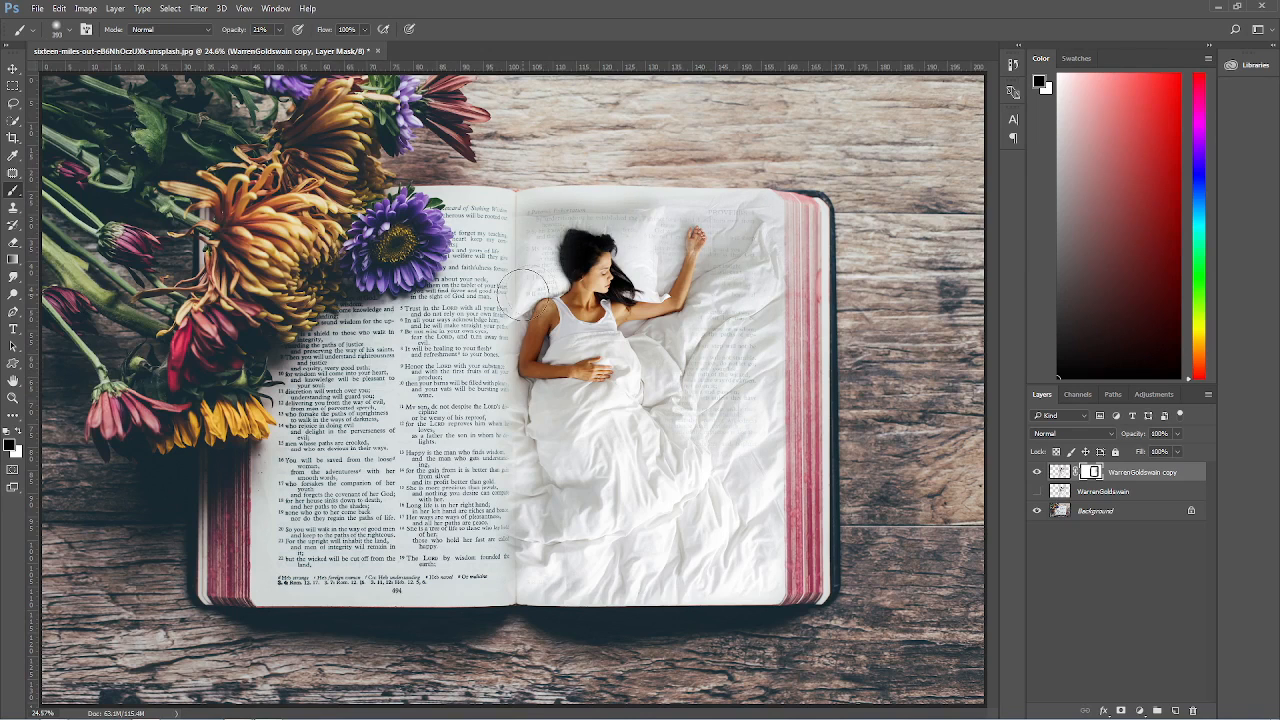
{"action": "mouse_move", "coordinate": [657, 253]}
{"action": "left_mouse_down"}
{"action": "mouse_move", "coordinate": [655, 285]}
{"action": "mouse_move", "coordinate": [658, 254]}
{"action": "mouse_move", "coordinate": [704, 217]}
{"action": "mouse_move", "coordinate": [647, 209]}
{"action": "mouse_move", "coordinate": [745, 432]}
{"action": "mouse_move", "coordinate": [712, 479]}
{"action": "mouse_move", "coordinate": [638, 467]}
{"action": "mouse_move", "coordinate": [551, 525]}
{"action": "mouse_move", "coordinate": [555, 562]}
{"action": "mouse_move", "coordinate": [763, 570]}
{"action": "mouse_move", "coordinate": [755, 518]}
{"action": "mouse_move", "coordinate": [713, 516]}
{"action": "mouse_move", "coordinate": [763, 428]}
{"action": "mouse_move", "coordinate": [763, 282]}
{"action": "left_mouse_up"}
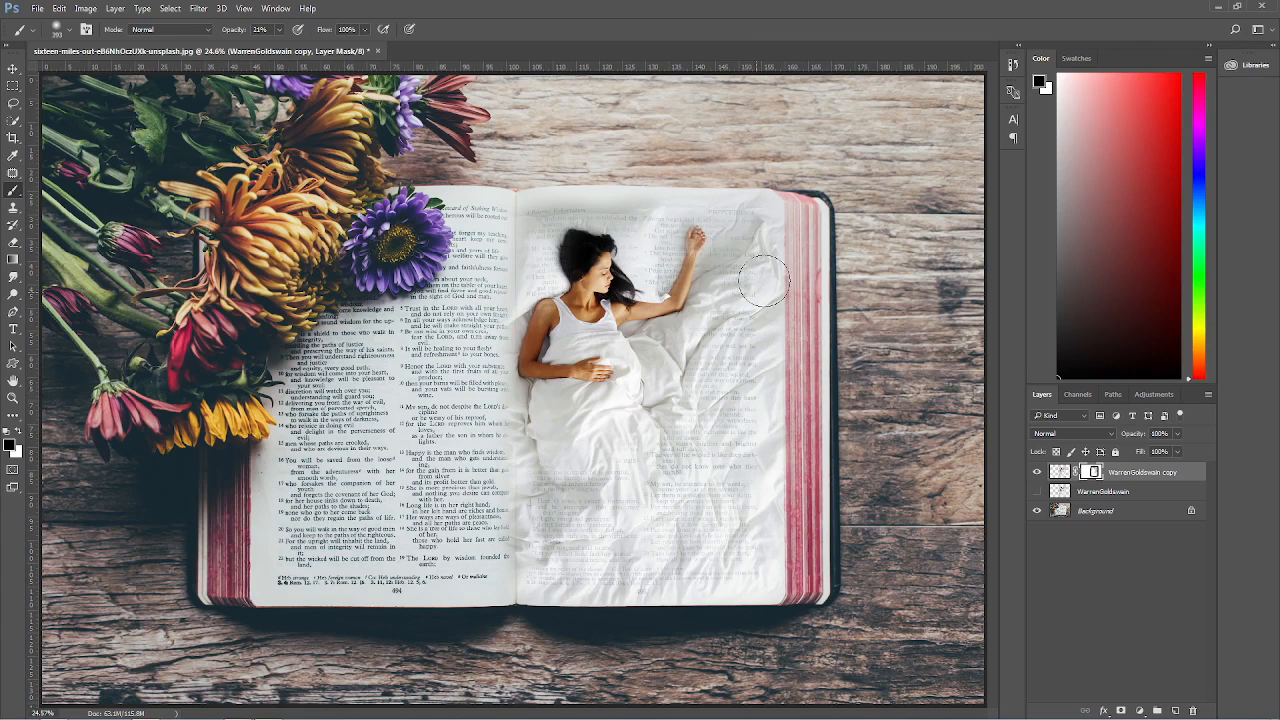
{"action": "mouse_move", "coordinate": [706, 607]}
{"action": "left_mouse_down"}
{"action": "mouse_move", "coordinate": [566, 608]}
{"action": "mouse_move", "coordinate": [565, 438]}
{"action": "mouse_move", "coordinate": [524, 423]}
{"action": "mouse_move", "coordinate": [504, 467]}
{"action": "mouse_move", "coordinate": [555, 507]}
{"action": "mouse_move", "coordinate": [496, 302]}
{"action": "mouse_move", "coordinate": [505, 338]}
{"action": "mouse_move", "coordinate": [519, 298]}
{"action": "mouse_move", "coordinate": [525, 331]}
{"action": "mouse_move", "coordinate": [481, 330]}
{"action": "left_mouse_up"}
Resize the brush and paint more of the mask to reveal printed text through the blanket covering the woman's legs
{"action": "right_click", "coordinate": [485, 330]}
{"action": "left_click", "coordinate": [590, 393]}
{"action": "left_click", "coordinate": [501, 314]}
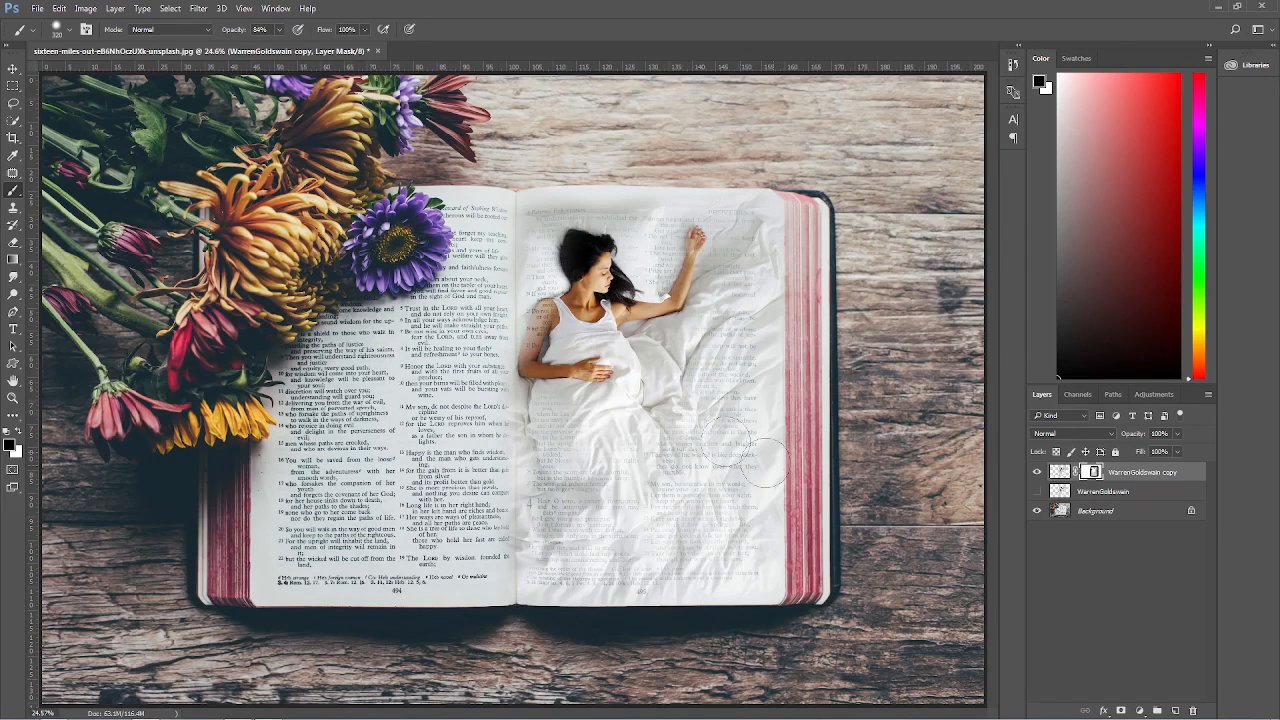
{"action": "left_click_drag", "start_coordinate": [244, 33], "coordinate": [235, 36]}
{"action": "mouse_move", "coordinate": [601, 478]}
{"action": "left_mouse_down"}
{"action": "mouse_move", "coordinate": [629, 529]}
{"action": "mouse_move", "coordinate": [664, 540]}
{"action": "mouse_move", "coordinate": [542, 589]}
{"action": "mouse_move", "coordinate": [506, 586]}
{"action": "mouse_move", "coordinate": [498, 554]}
{"action": "left_mouse_up"}
{"action": "left_click_drag", "start_coordinate": [487, 519], "coordinate": [473, 518]}
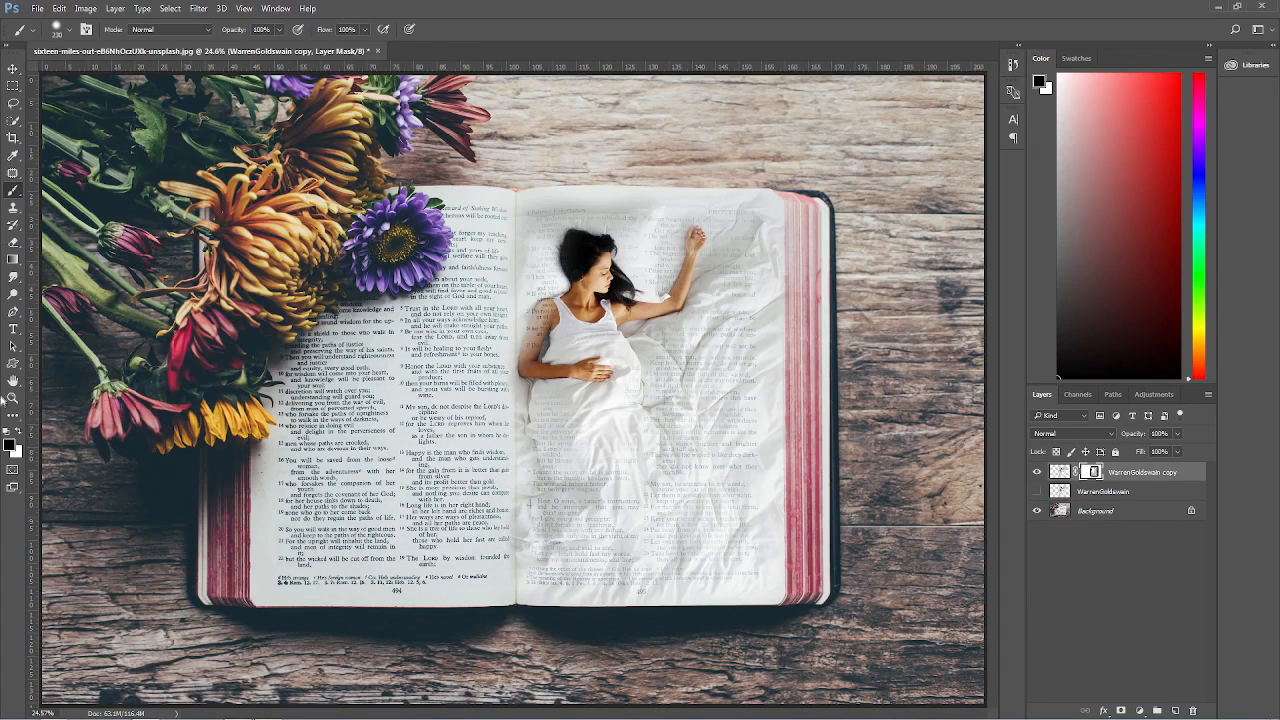
Paint white on the mask at 100% opacity with a smaller brush to restore the woman's arms, shoulder and hair
{"action": "left_click", "coordinate": [11, 398]}
{"action": "left_click_drag", "start_coordinate": [609, 306], "coordinate": [650, 456]}
{"action": "left_click", "coordinate": [15, 192]}
{"action": "left_click_drag", "start_coordinate": [498, 389], "coordinate": [483, 388]}
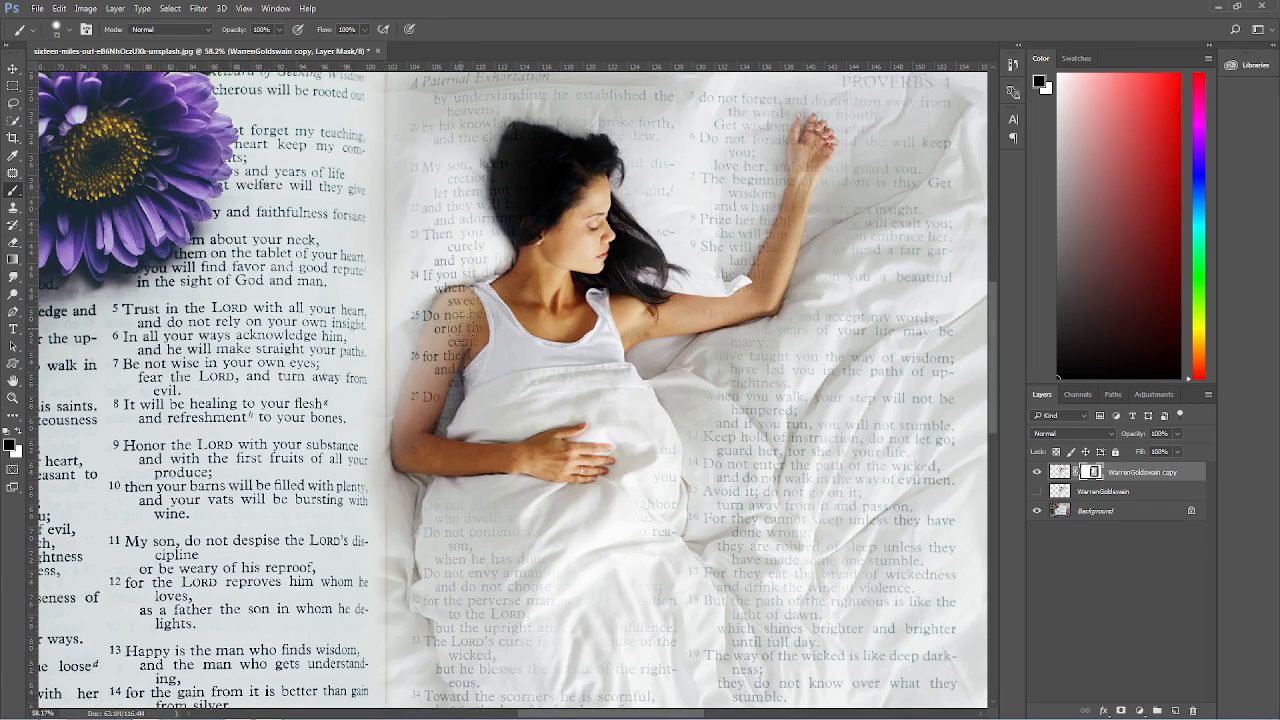
{"action": "key", "text": "x"}
{"action": "mouse_move", "coordinate": [461, 342]}
{"action": "left_mouse_down"}
{"action": "mouse_move", "coordinate": [452, 303]}
{"action": "mouse_move", "coordinate": [436, 325]}
{"action": "mouse_move", "coordinate": [406, 446]}
{"action": "mouse_move", "coordinate": [453, 456]}
{"action": "mouse_move", "coordinate": [419, 415]}
{"action": "mouse_move", "coordinate": [449, 334]}
{"action": "mouse_move", "coordinate": [459, 338]}
{"action": "mouse_move", "coordinate": [406, 456]}
{"action": "left_mouse_up"}
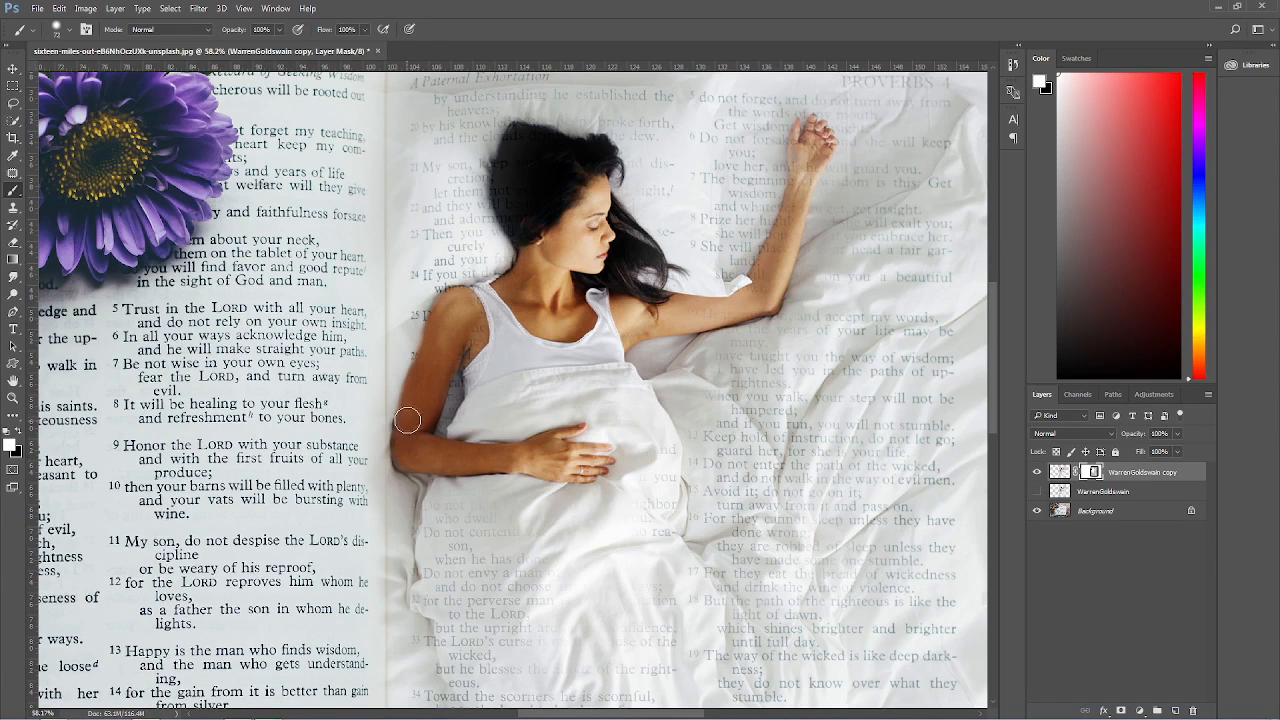
{"action": "mouse_move", "coordinate": [412, 400]}
{"action": "left_mouse_down"}
{"action": "mouse_move", "coordinate": [435, 332]}
{"action": "mouse_move", "coordinate": [409, 406]}
{"action": "left_mouse_up"}
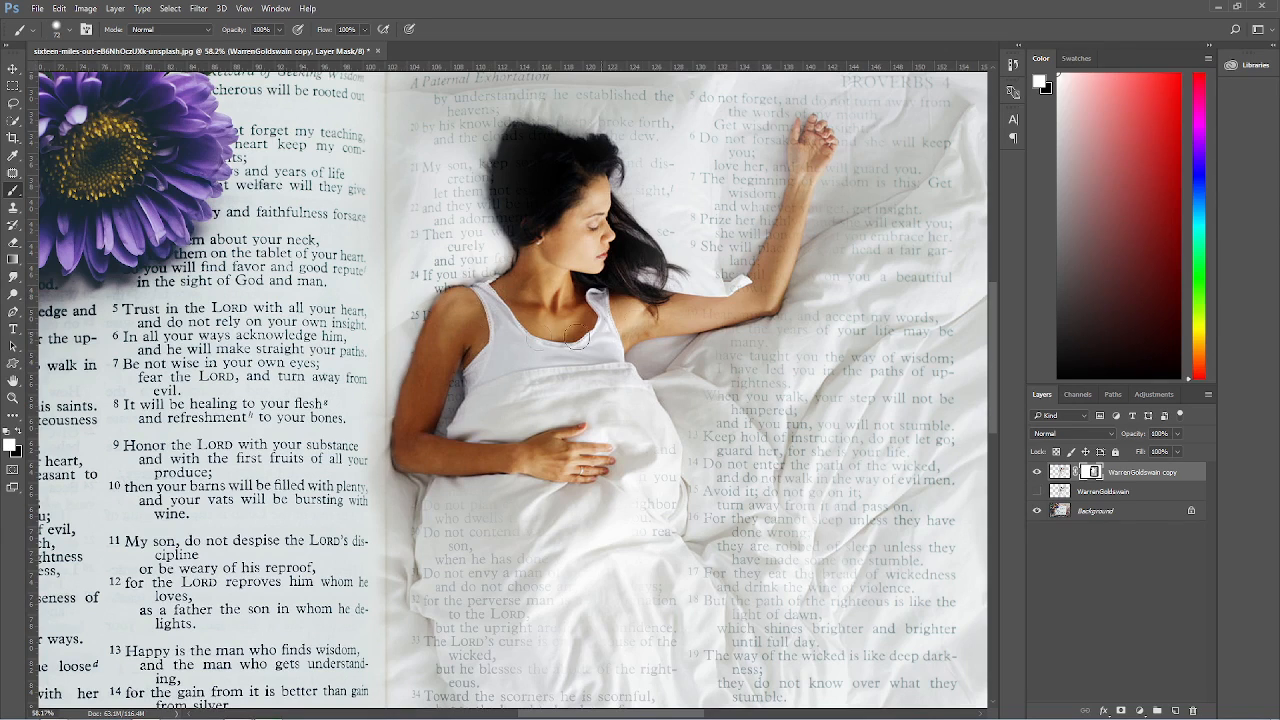
{"action": "mouse_move", "coordinate": [524, 198]}
{"action": "left_mouse_down"}
{"action": "mouse_move", "coordinate": [521, 232]}
{"action": "mouse_move", "coordinate": [546, 238]}
{"action": "mouse_move", "coordinate": [504, 178]}
{"action": "mouse_move", "coordinate": [531, 140]}
{"action": "left_mouse_up"}
{"action": "mouse_move", "coordinate": [755, 290]}
{"action": "left_mouse_down"}
{"action": "mouse_move", "coordinate": [783, 236]}
{"action": "mouse_move", "coordinate": [807, 143]}
{"action": "left_mouse_up"}
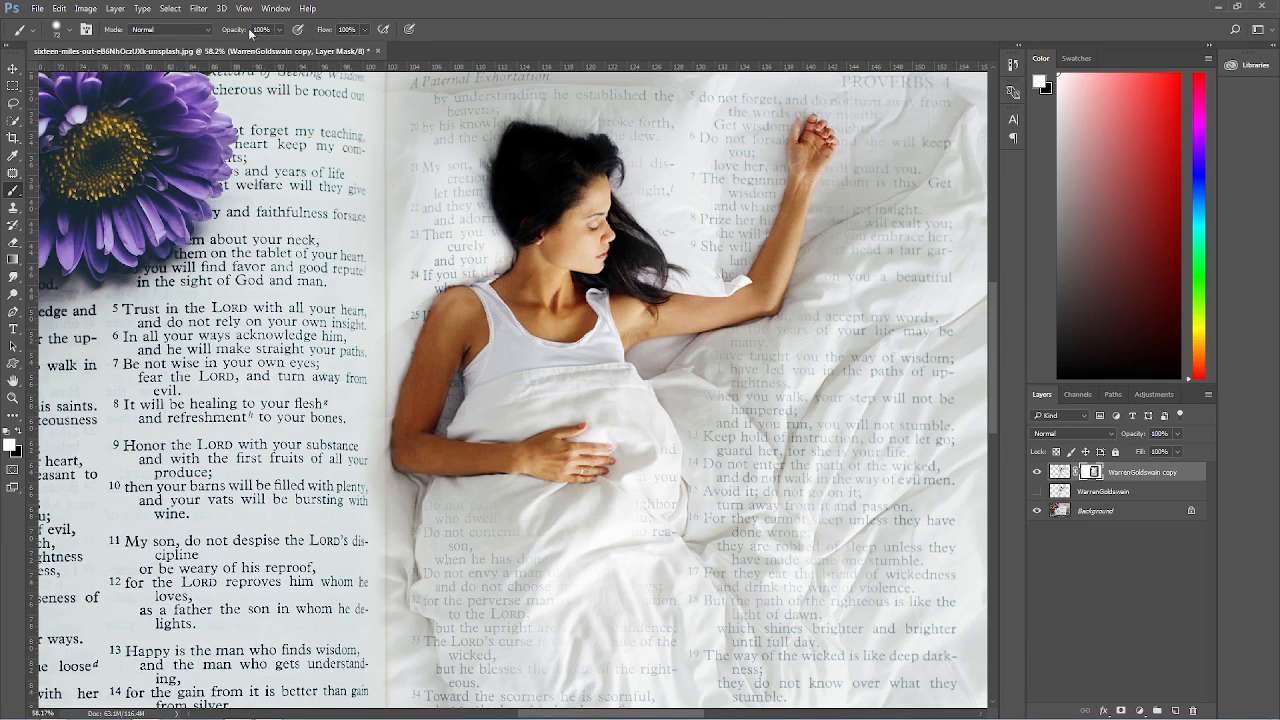
Paint white on the mask at 58% and 28% opacity to bring back sheet folds beside the woman
{"action": "mouse_move", "coordinate": [754, 397]}
{"action": "left_mouse_down"}
{"action": "mouse_move", "coordinate": [712, 385]}
{"action": "mouse_move", "coordinate": [718, 373]}
{"action": "left_mouse_up"}
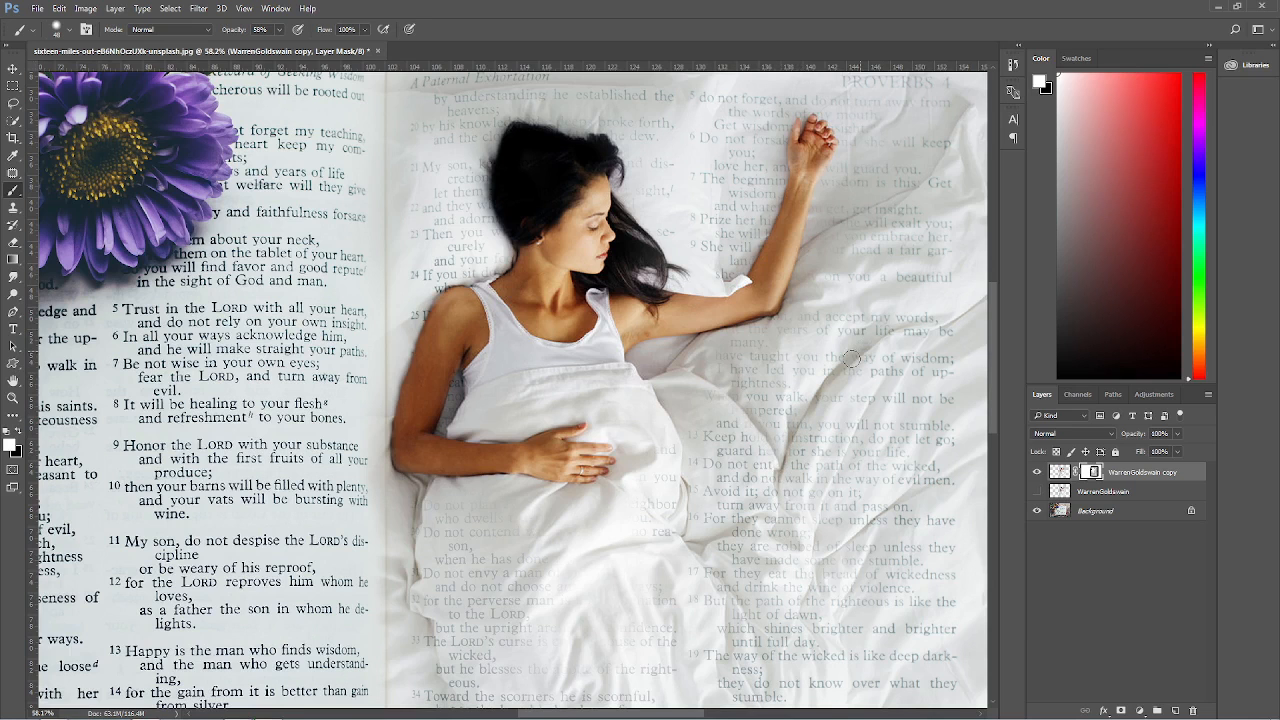
{"action": "mouse_move", "coordinate": [923, 327]}
{"action": "left_mouse_down"}
{"action": "mouse_move", "coordinate": [769, 405]}
{"action": "mouse_move", "coordinate": [849, 371]}
{"action": "left_mouse_up"}
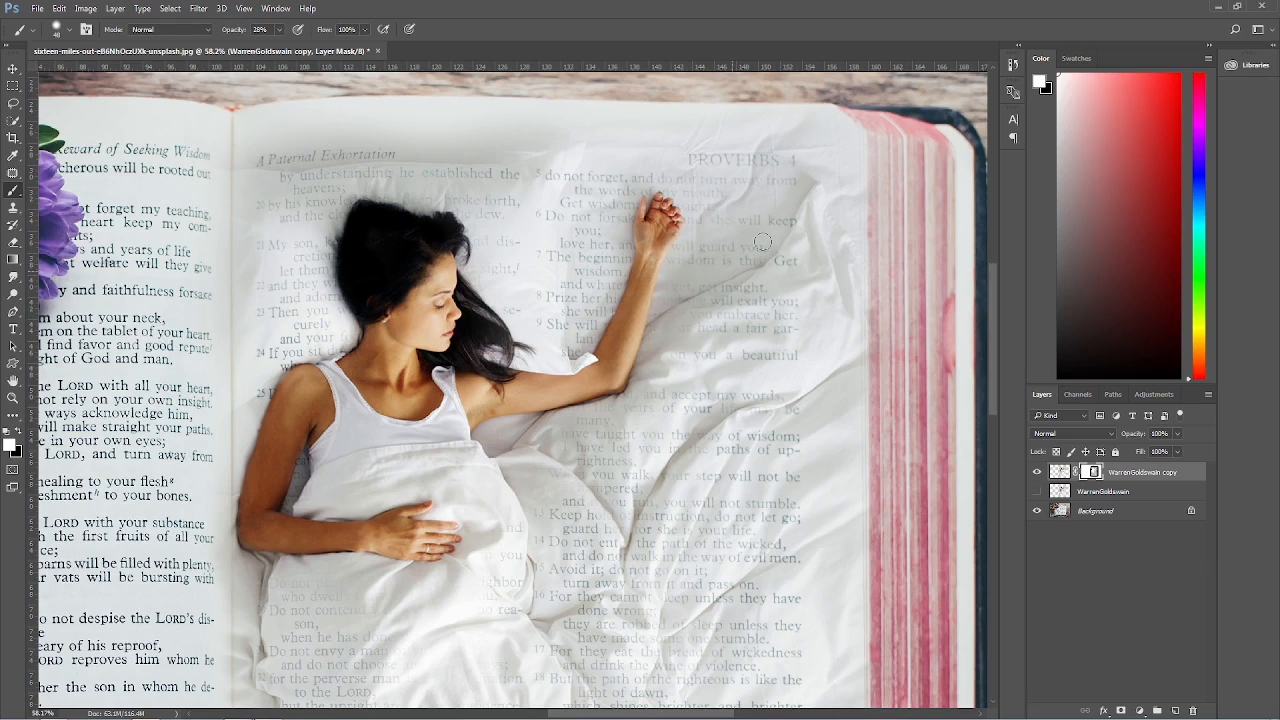
{"action": "scroll", "coordinate": [799, 196], "scroll_direction": "down", "scroll_amount": 5}
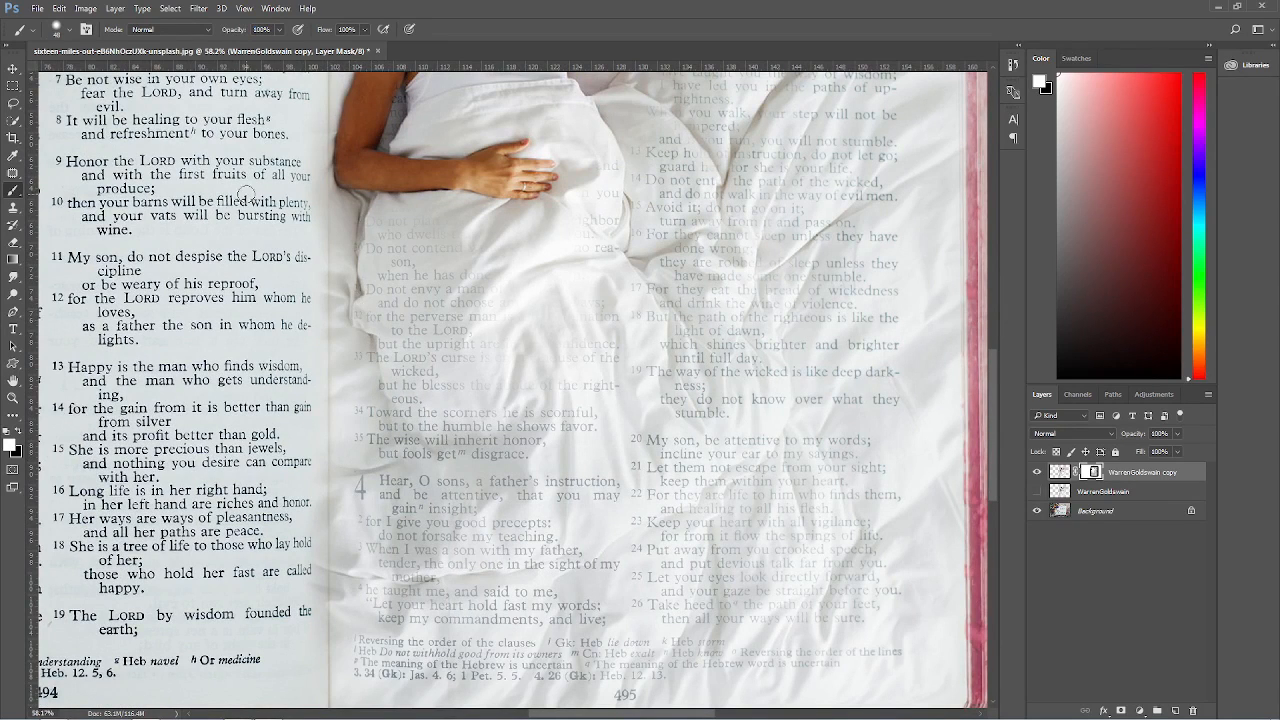
{"action": "left_click", "coordinate": [13, 86]}
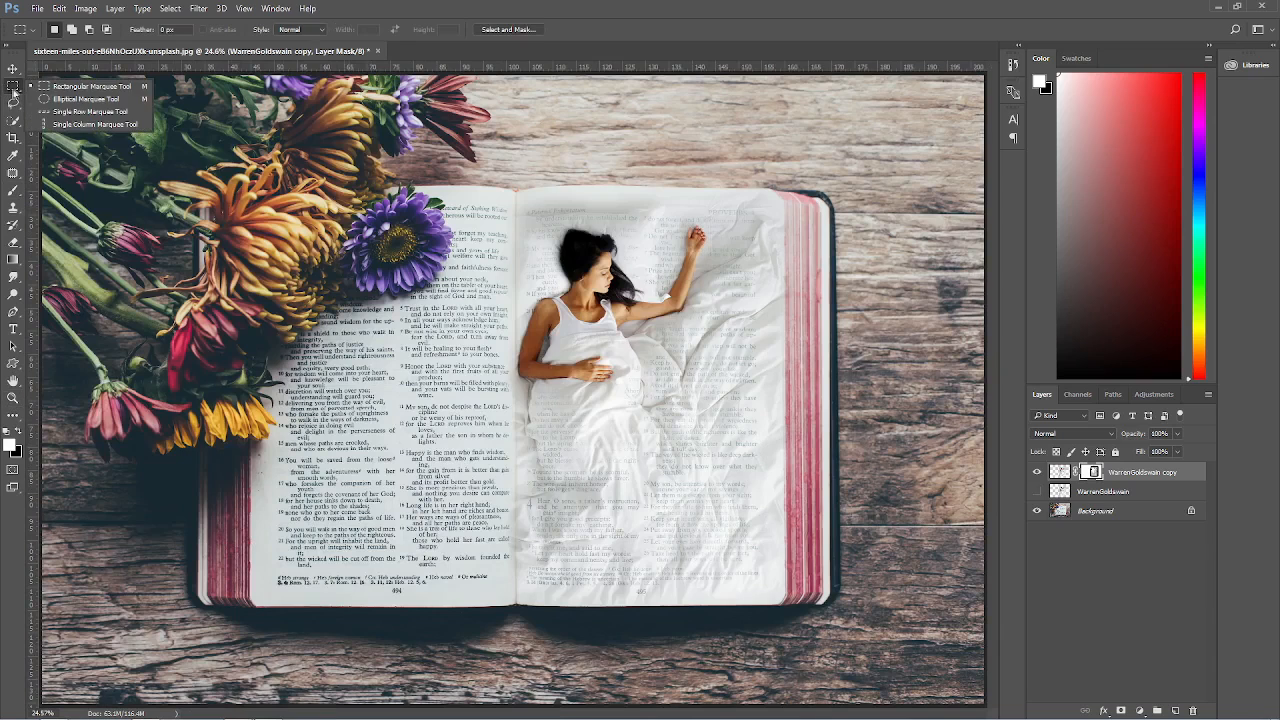
{"action": "left_click_drag", "start_coordinate": [473, 189], "coordinate": [519, 646]}
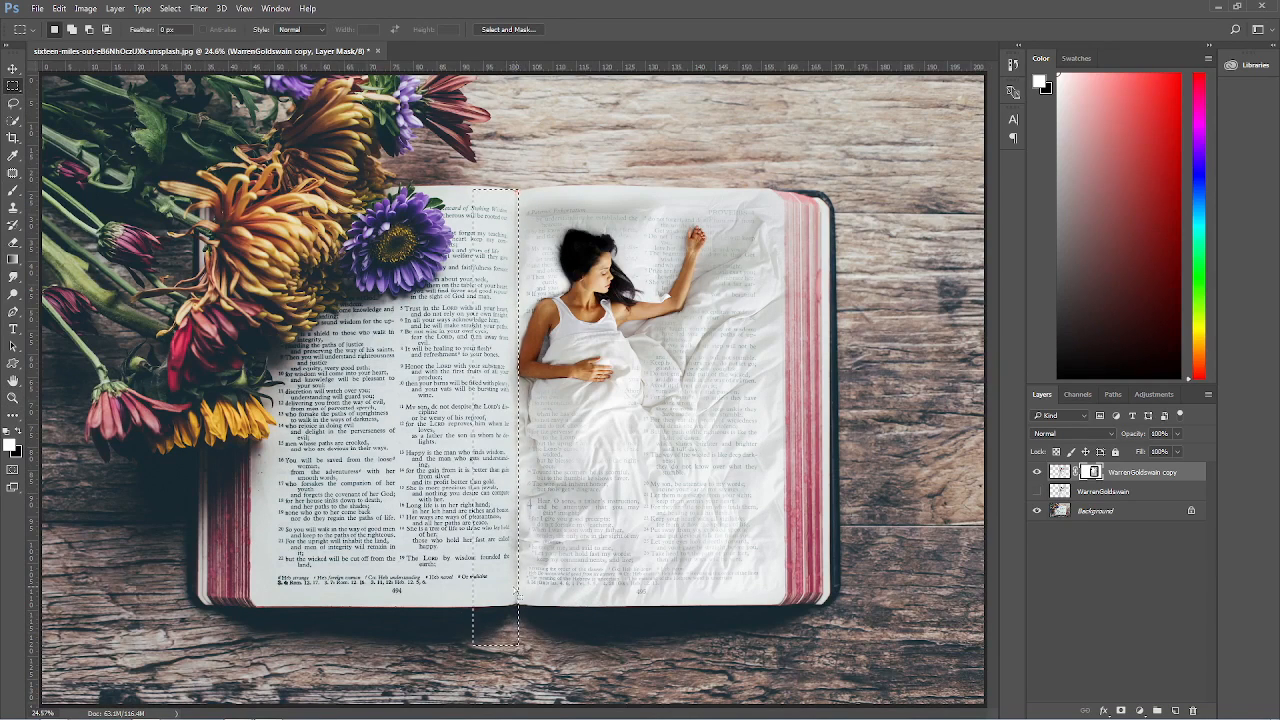
{"action": "left_click", "coordinate": [1059, 472]}
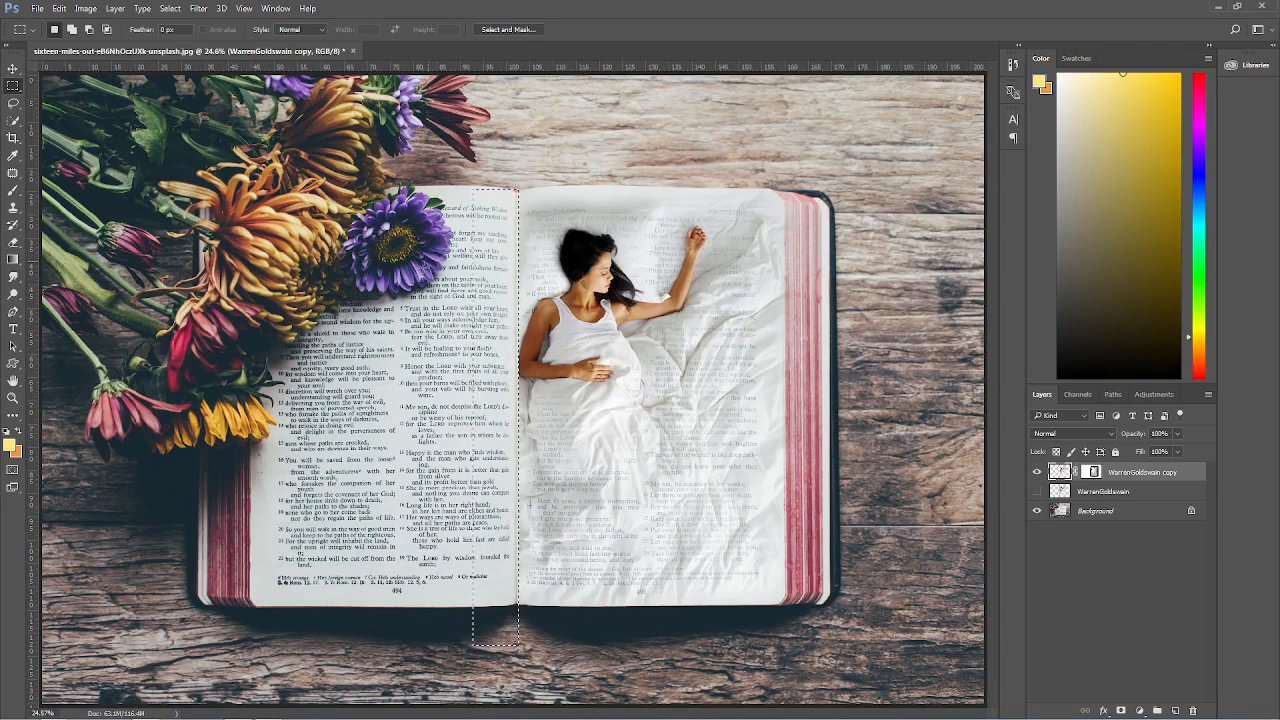
{"action": "key", "text": "ctrl+d"}
Add a Brightness/Contrast adjustment clipped to the masked photo layer, with brightness -11 and contrast 33
{"action": "left_click", "coordinate": [10, 398]}
{"action": "right_click", "coordinate": [737, 463]}
{"action": "right_click", "coordinate": [538, 392]}
{"action": "left_click", "coordinate": [573, 405]}
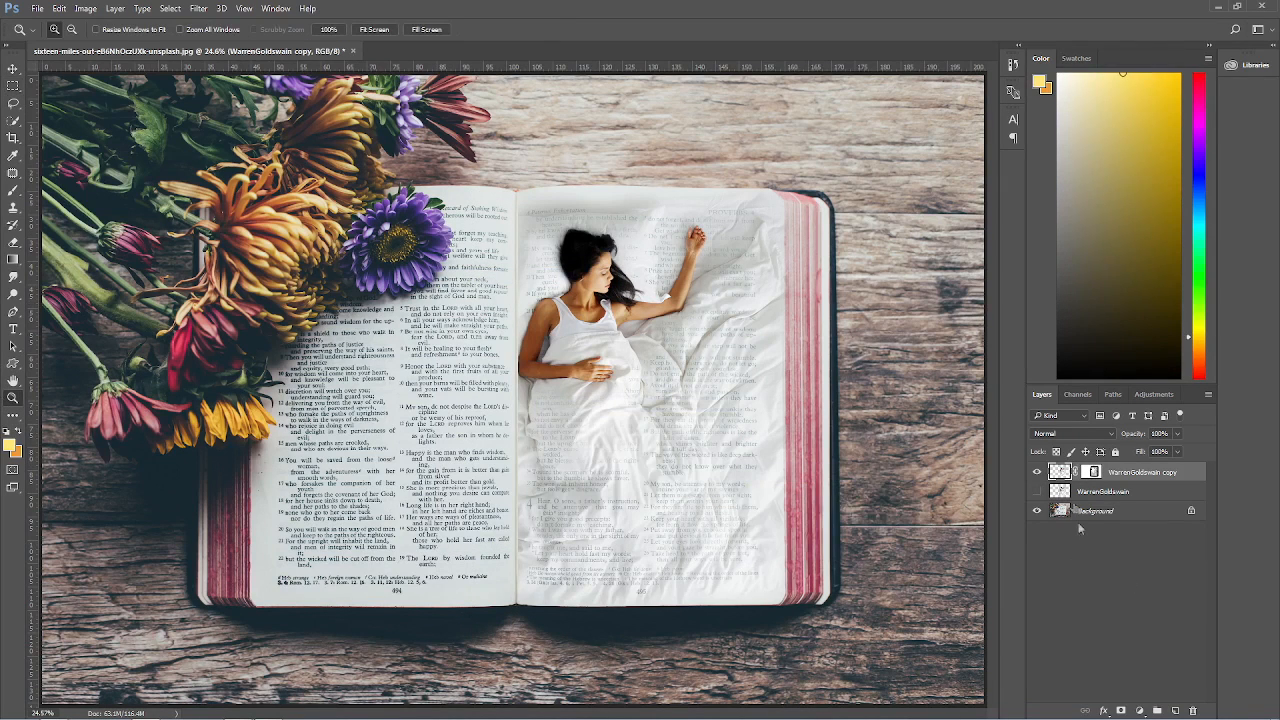
{"action": "left_click", "coordinate": [1140, 710]}
{"action": "left_click", "coordinate": [1180, 470]}
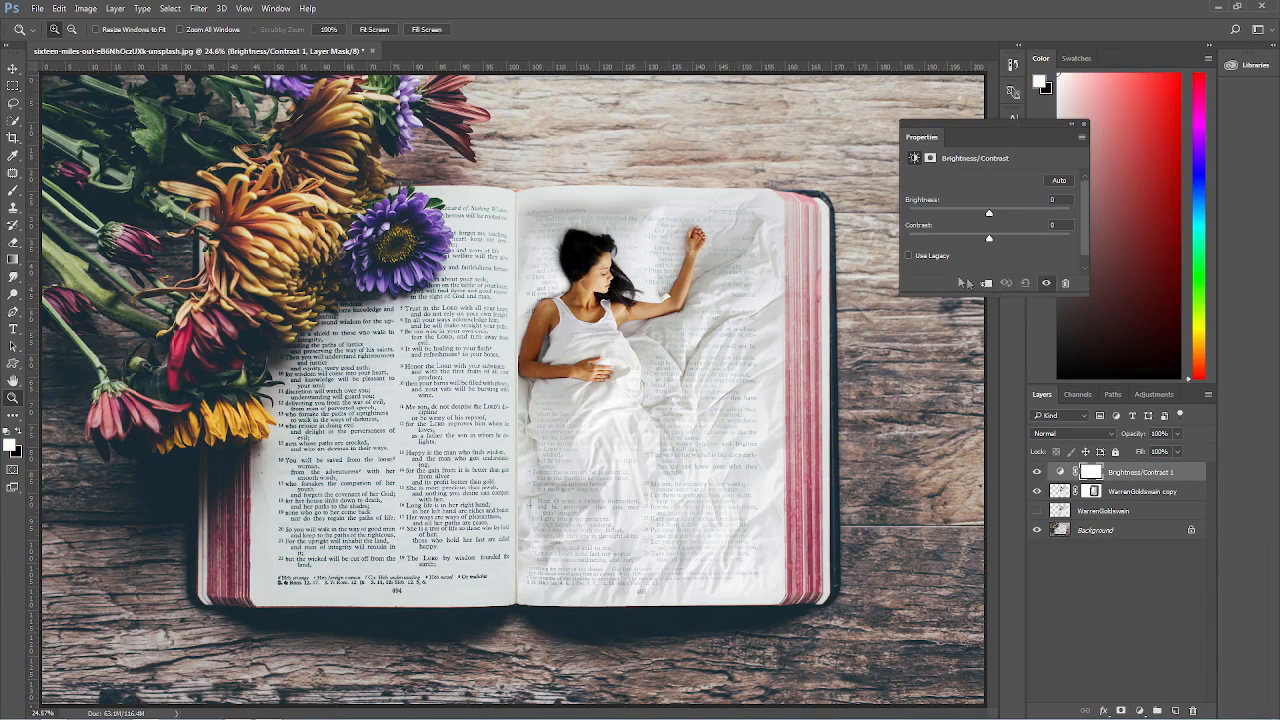
{"action": "mouse_move", "coordinate": [989, 213]}
{"action": "left_mouse_down"}
{"action": "mouse_move", "coordinate": [977, 216]}
{"action": "mouse_move", "coordinate": [1036, 240]}
{"action": "mouse_move", "coordinate": [984, 216]}
{"action": "left_mouse_up"}
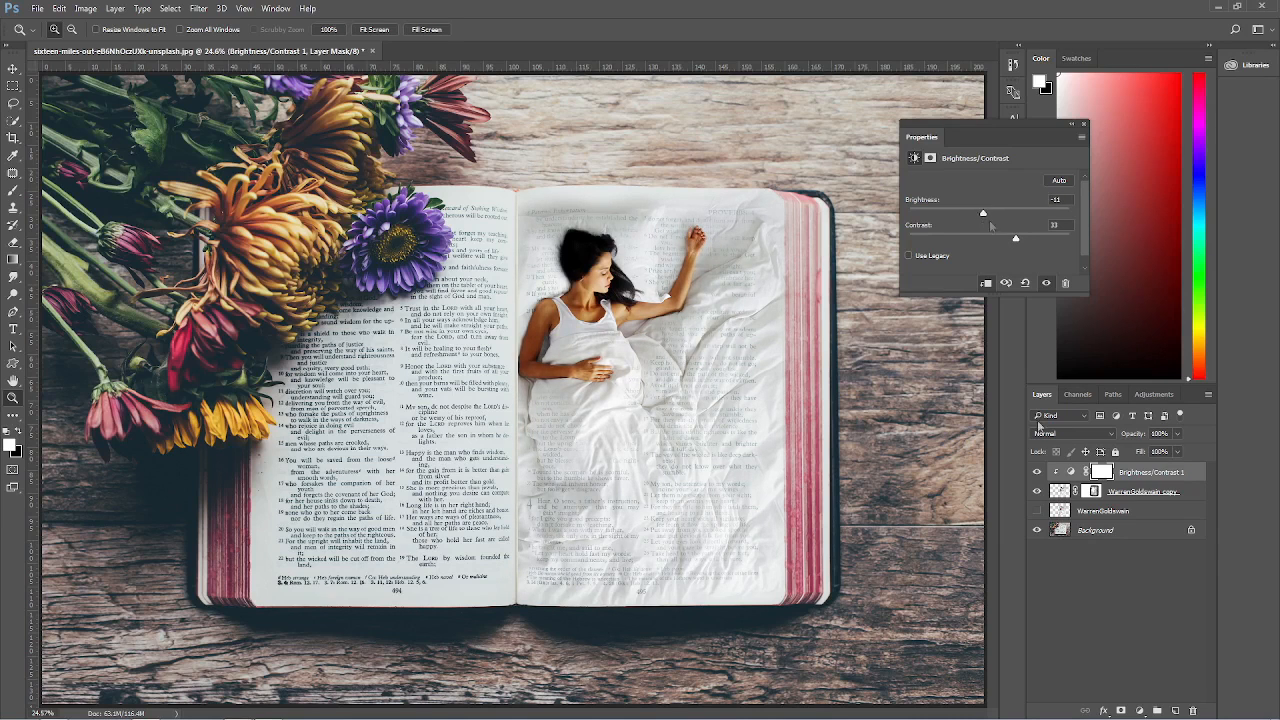
Toggle the visibility of the Brightness/Contrast layer and the original photo layer to compare the composite
{"action": "left_click", "coordinate": [1063, 622]}
{"action": "left_click", "coordinate": [1036, 474]}
{"action": "left_click", "coordinate": [1036, 474]}
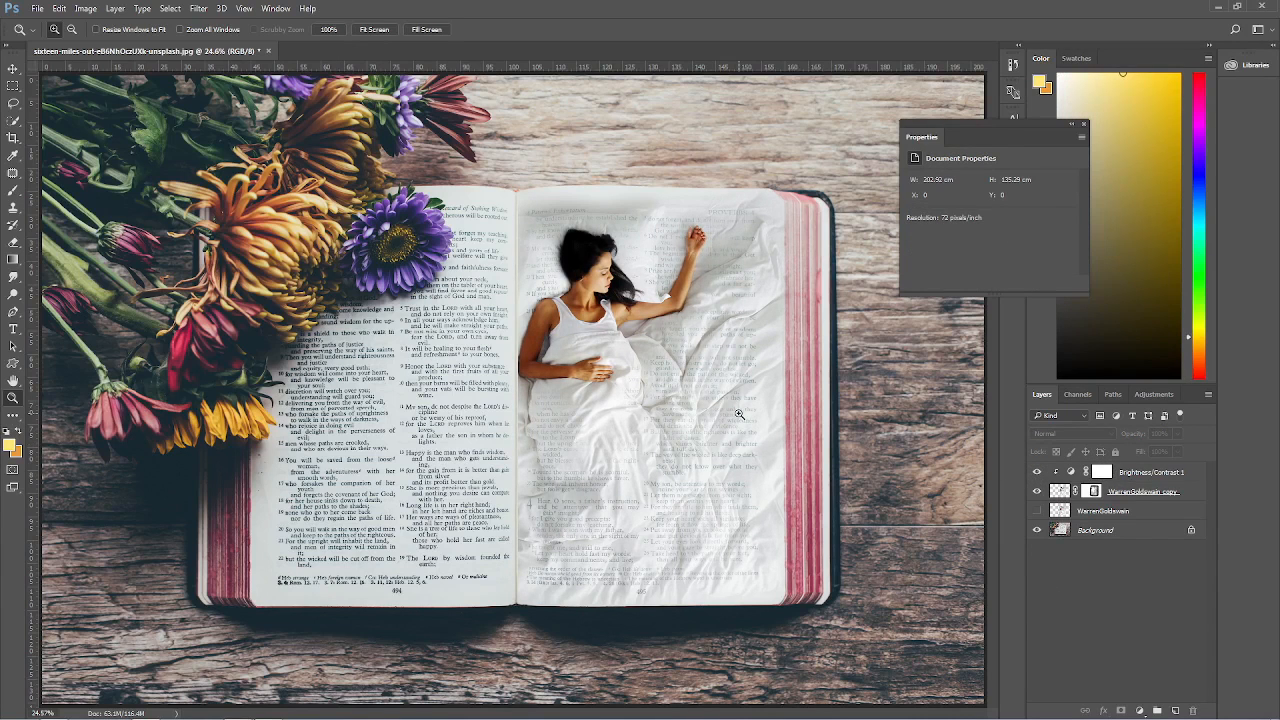
{"action": "left_click", "coordinate": [1086, 513]}
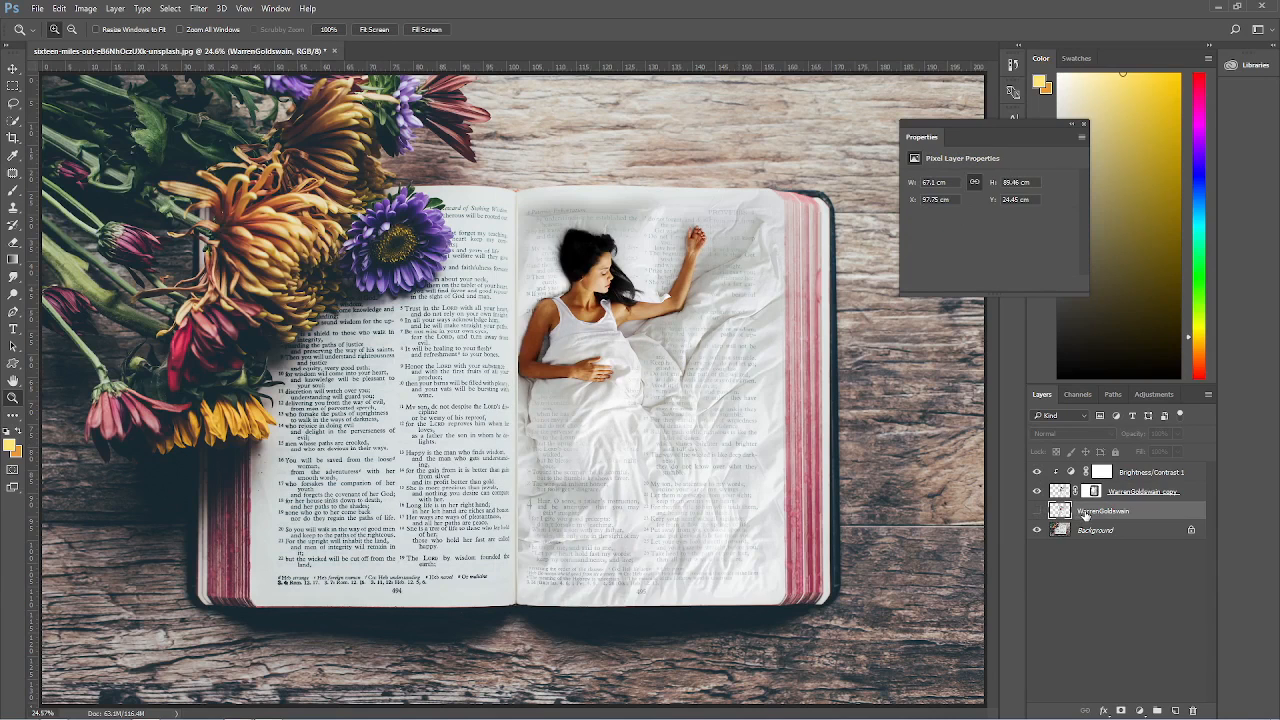
{"action": "left_click", "coordinate": [1037, 512]}
Paint black on the photo copy's mask at 22% and 15% opacity to strengthen the right text column across the blanket
{"action": "left_click", "coordinate": [1094, 492]}
{"action": "left_click", "coordinate": [782, 390]}
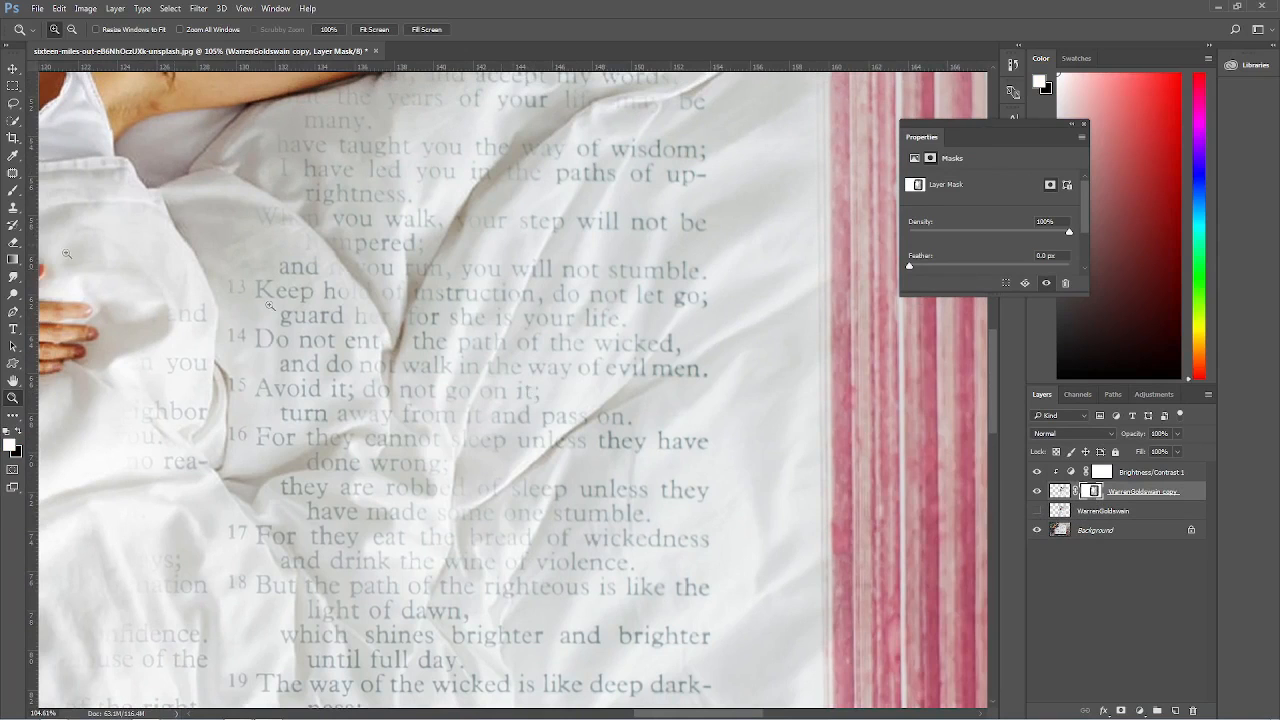
{"action": "left_click", "coordinate": [10, 190]}
{"action": "mouse_move", "coordinate": [518, 402]}
{"action": "left_mouse_down"}
{"action": "mouse_move", "coordinate": [612, 362]}
{"action": "mouse_move", "coordinate": [626, 389]}
{"action": "mouse_move", "coordinate": [642, 343]}
{"action": "mouse_move", "coordinate": [610, 360]}
{"action": "mouse_move", "coordinate": [615, 350]}
{"action": "left_mouse_up"}
{"action": "key", "text": "x"}
{"action": "type", "text": "22"}
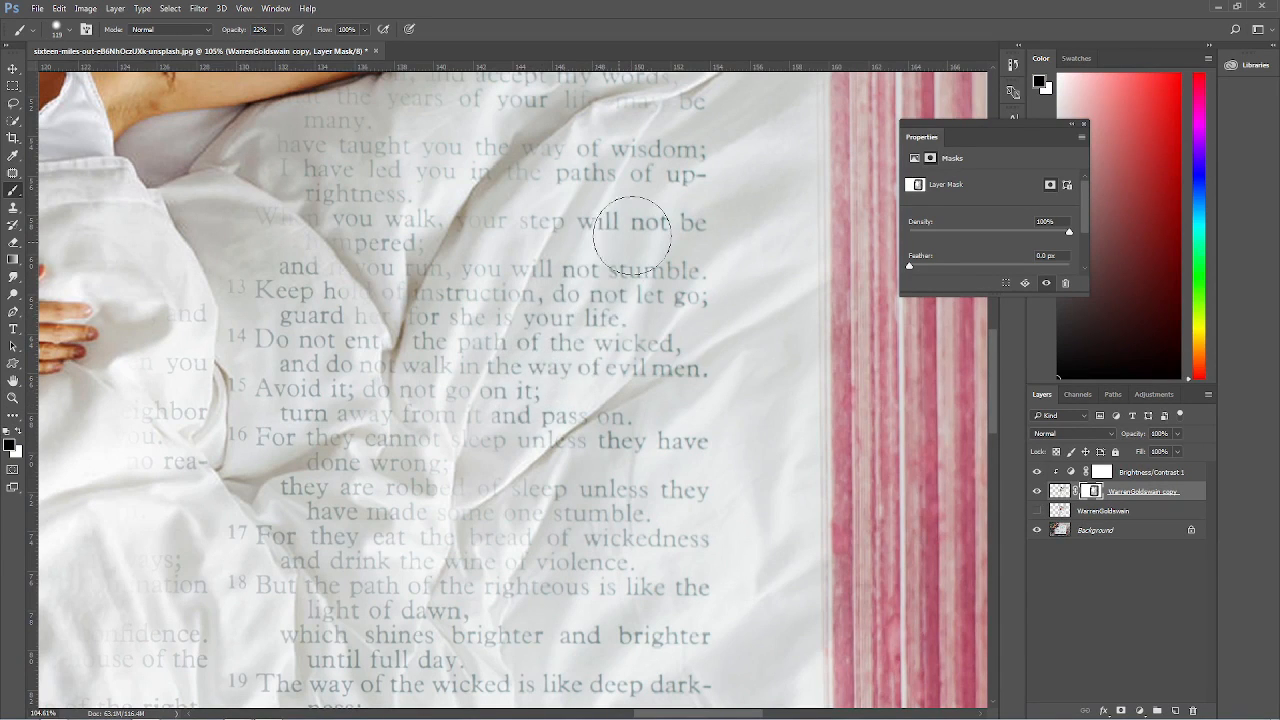
{"action": "left_click_drag", "start_coordinate": [552, 283], "coordinate": [534, 284]}
{"action": "mouse_move", "coordinate": [577, 581]}
{"action": "left_mouse_down"}
{"action": "mouse_move", "coordinate": [620, 581]}
{"action": "mouse_move", "coordinate": [694, 529]}
{"action": "mouse_move", "coordinate": [842, 352]}
{"action": "left_mouse_up"}
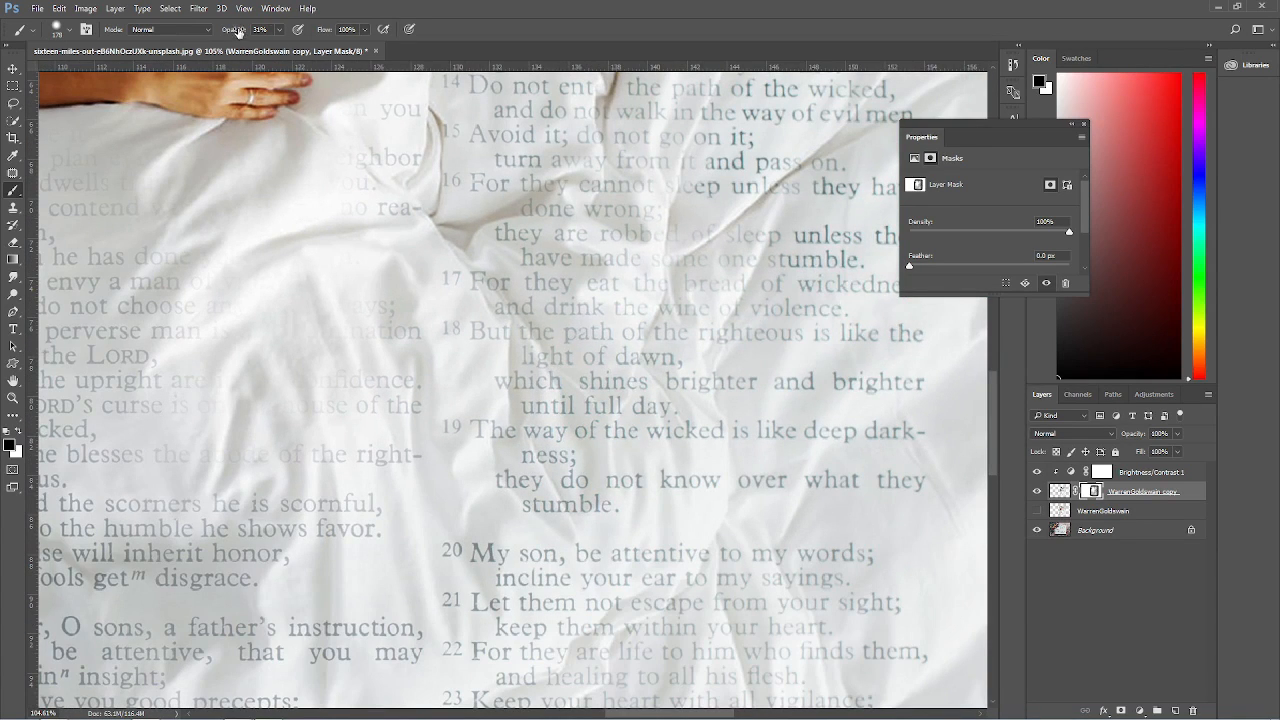
{"action": "left_click_drag", "start_coordinate": [464, 368], "coordinate": [534, 367]}
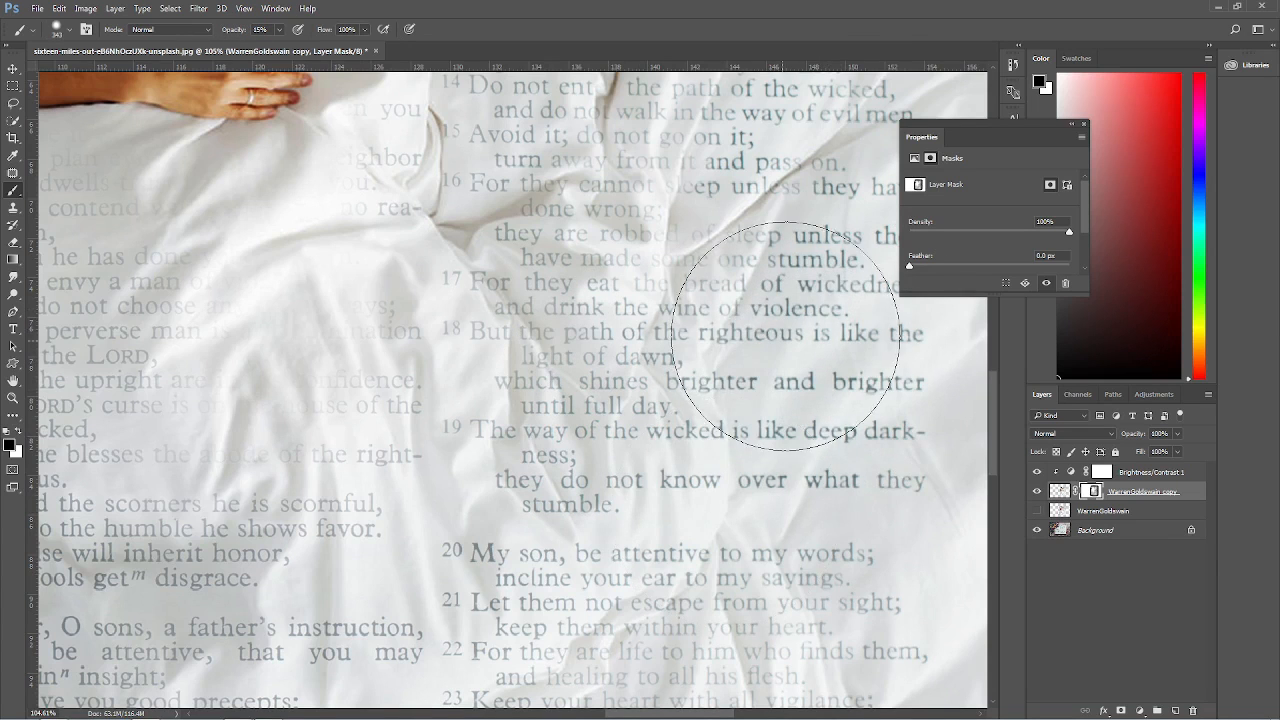
{"action": "left_click_drag", "start_coordinate": [638, 289], "coordinate": [673, 563]}
Paint the mask black at 15% opacity with a 215 px brush to strengthen the text beside the raised arm
{"action": "right_click", "coordinate": [627, 402]}
{"action": "left_click_drag", "start_coordinate": [627, 397], "coordinate": [576, 397]}
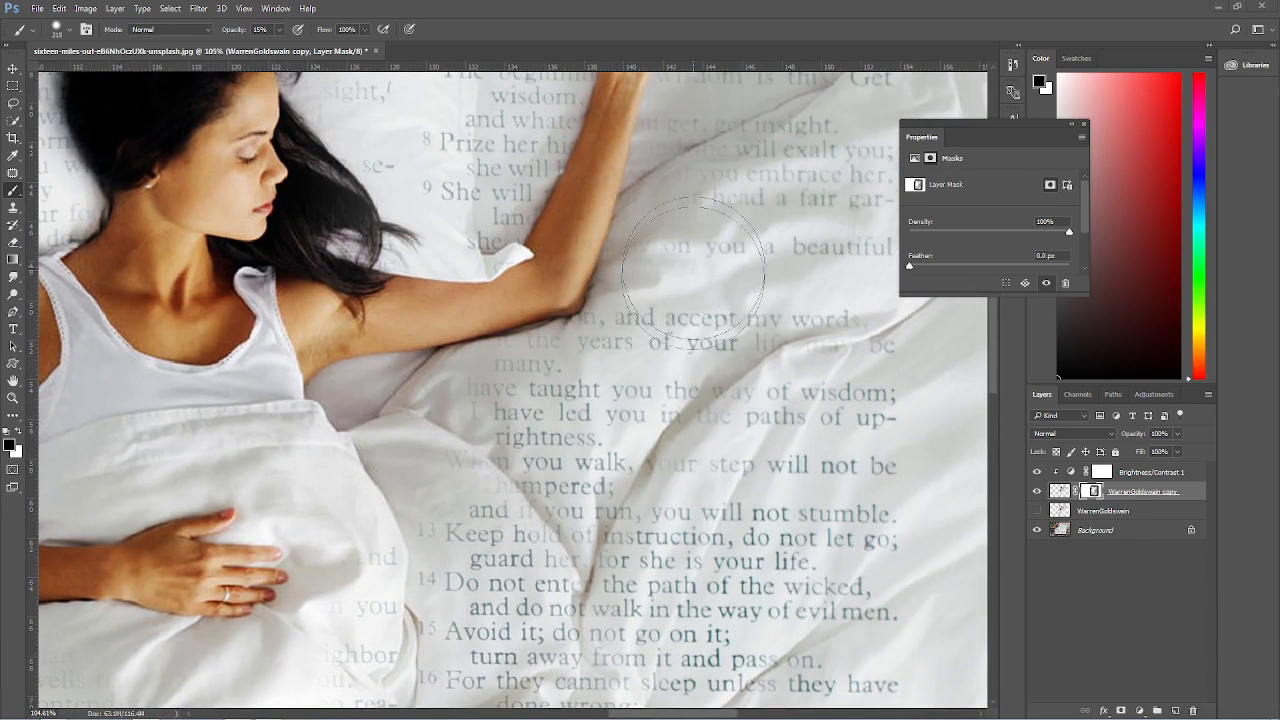
{"action": "left_click_drag", "start_coordinate": [758, 344], "coordinate": [728, 470]}
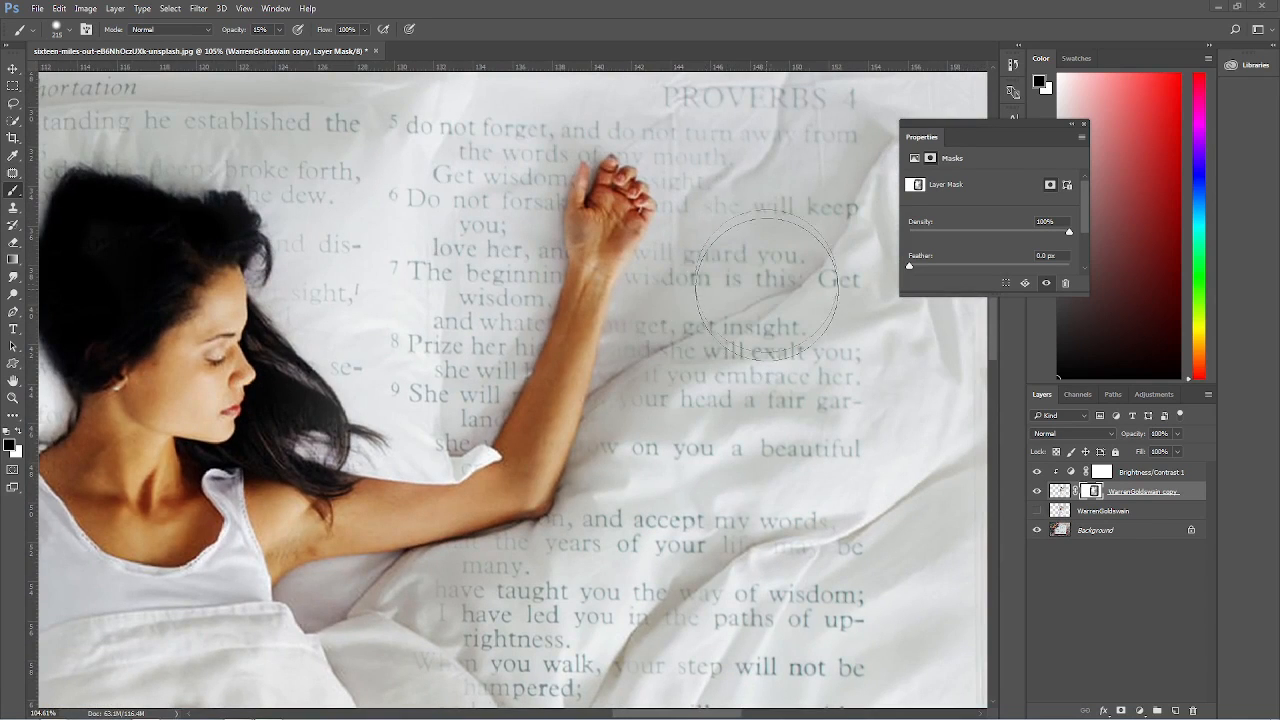
{"action": "left_click_drag", "start_coordinate": [771, 299], "coordinate": [731, 311]}
{"action": "left_click_drag", "start_coordinate": [729, 271], "coordinate": [678, 287]}
Touch up the mask at 15% opacity with a 96 px brush on the pillow between the hair and raised arm
{"action": "right_click", "coordinate": [729, 290]}
{"action": "key", "text": "Return"}
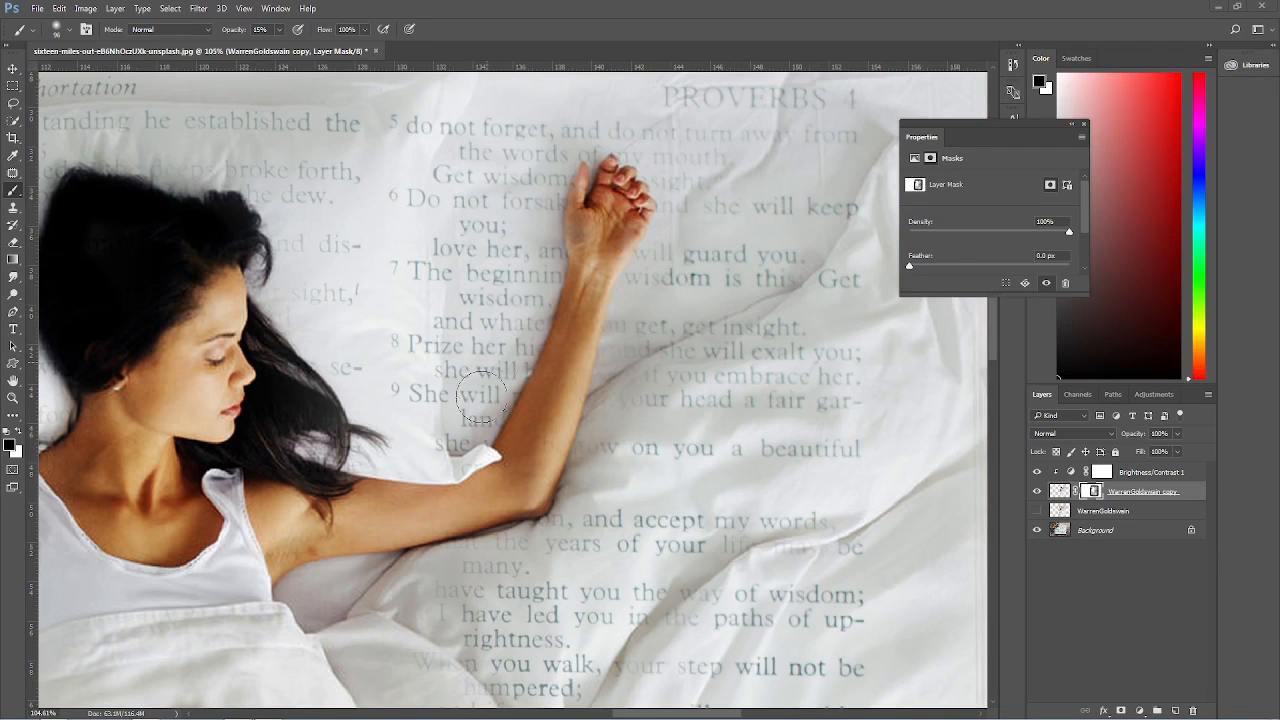
{"action": "key", "text": "x"}
{"action": "key", "text": "x"}
{"action": "key", "text": "x"}
{"action": "mouse_move", "coordinate": [415, 448]}
{"action": "left_mouse_down"}
{"action": "mouse_move", "coordinate": [448, 470]}
{"action": "mouse_move", "coordinate": [518, 480]}
{"action": "left_mouse_up"}
{"action": "key", "text": "x"}
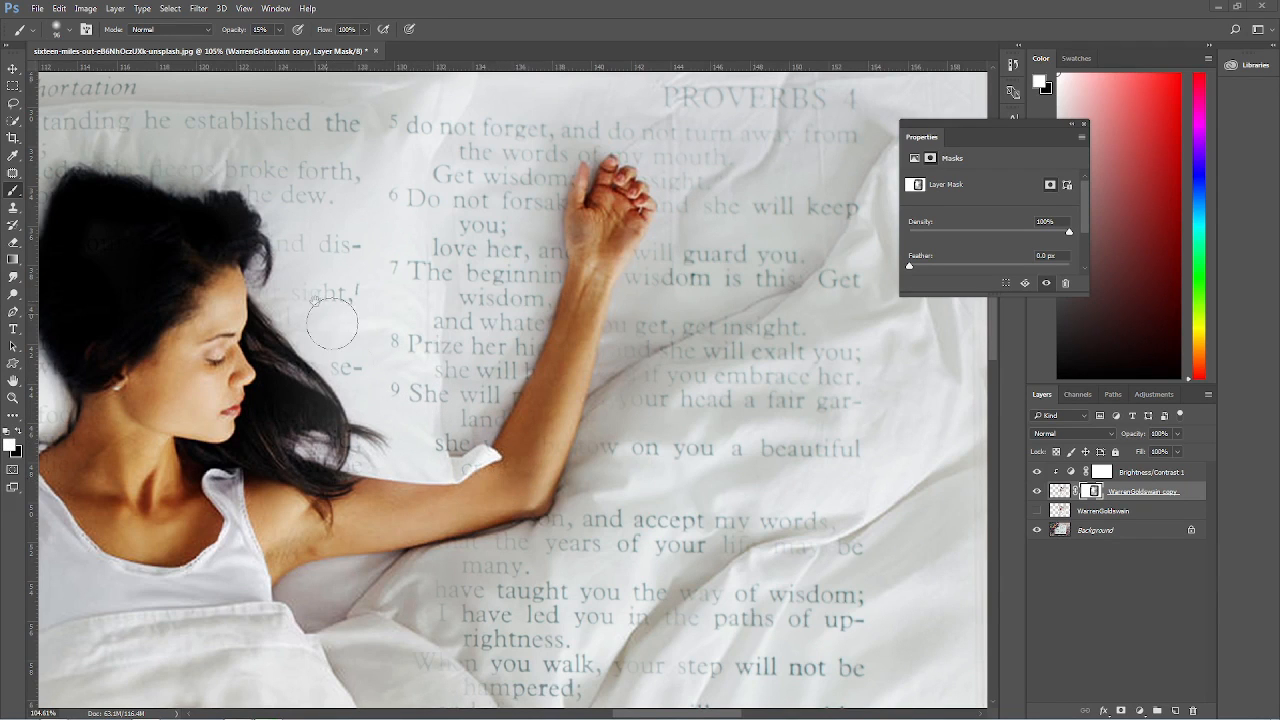
Paint the mask black at 100% opacity with a 60 px brush down the book's center gutter beside the lower bedding
{"action": "left_click_drag", "start_coordinate": [315, 300], "coordinate": [758, 407]}
{"action": "left_click_drag", "start_coordinate": [390, 445], "coordinate": [473, 105]}
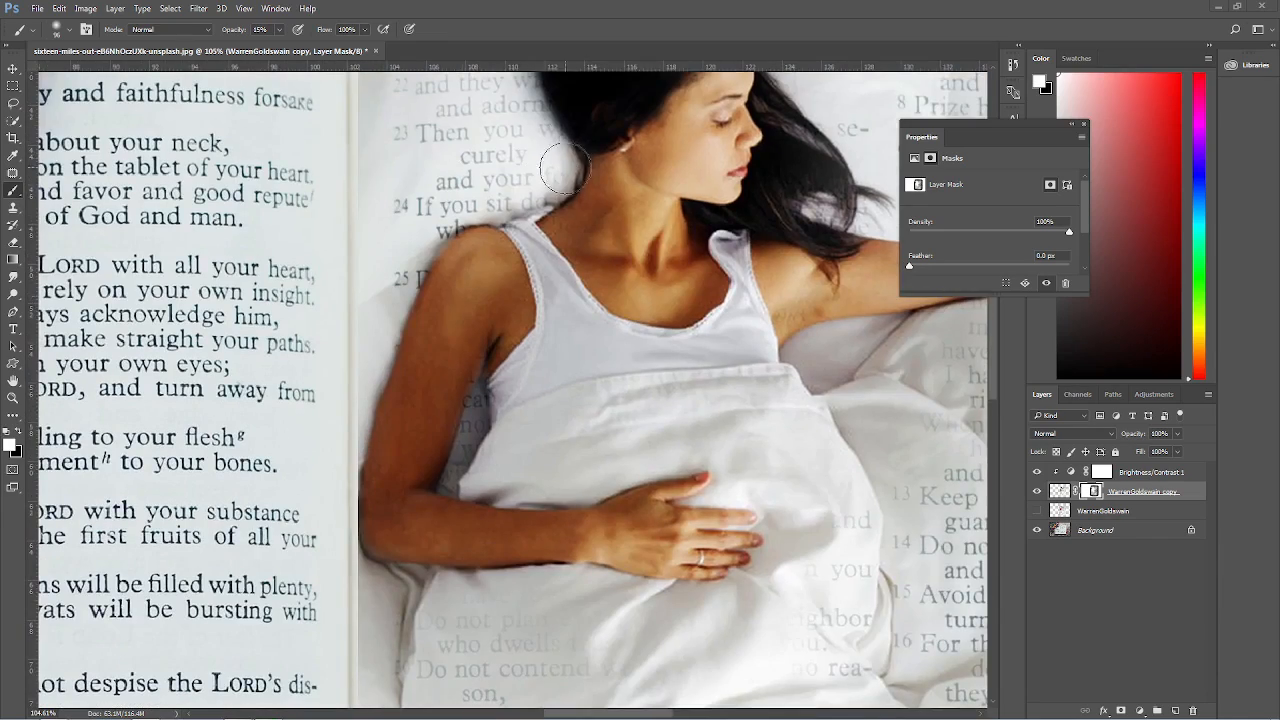
{"action": "left_click_drag", "start_coordinate": [428, 486], "coordinate": [489, 268]}
{"action": "left_click_drag", "start_coordinate": [490, 476], "coordinate": [462, 325]}
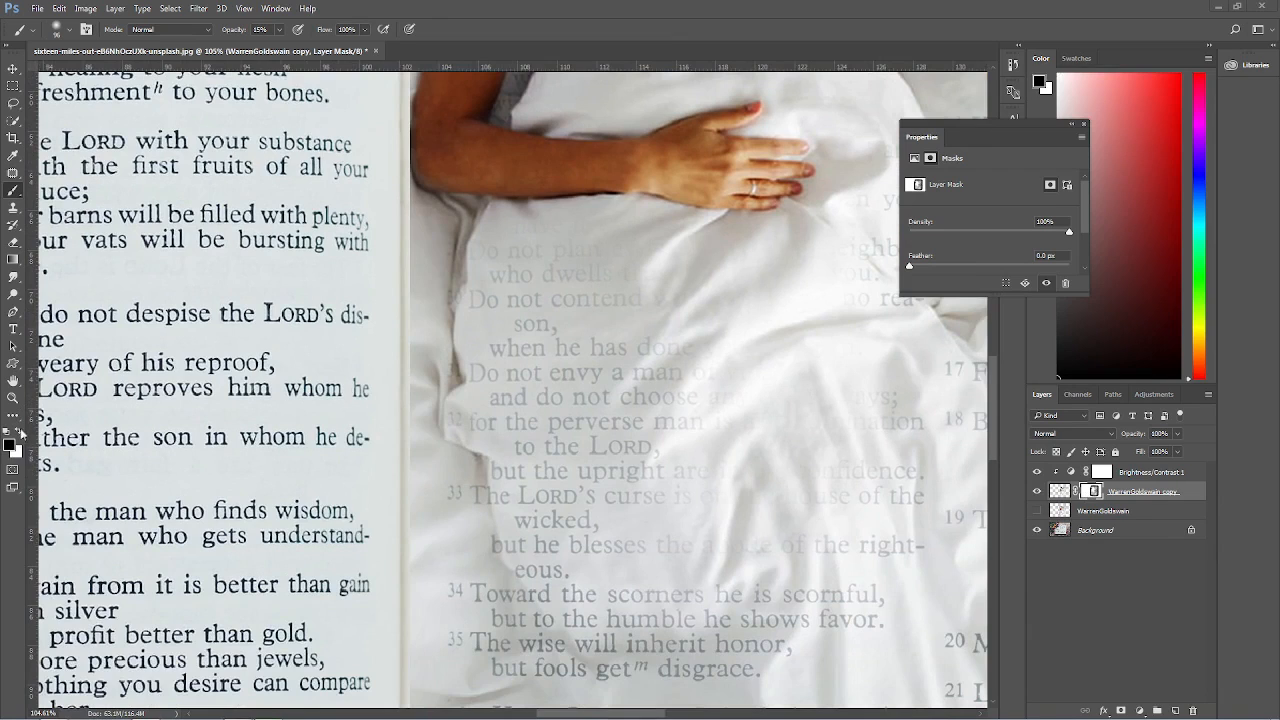
{"action": "left_click_drag", "start_coordinate": [404, 270], "coordinate": [395, 270]}
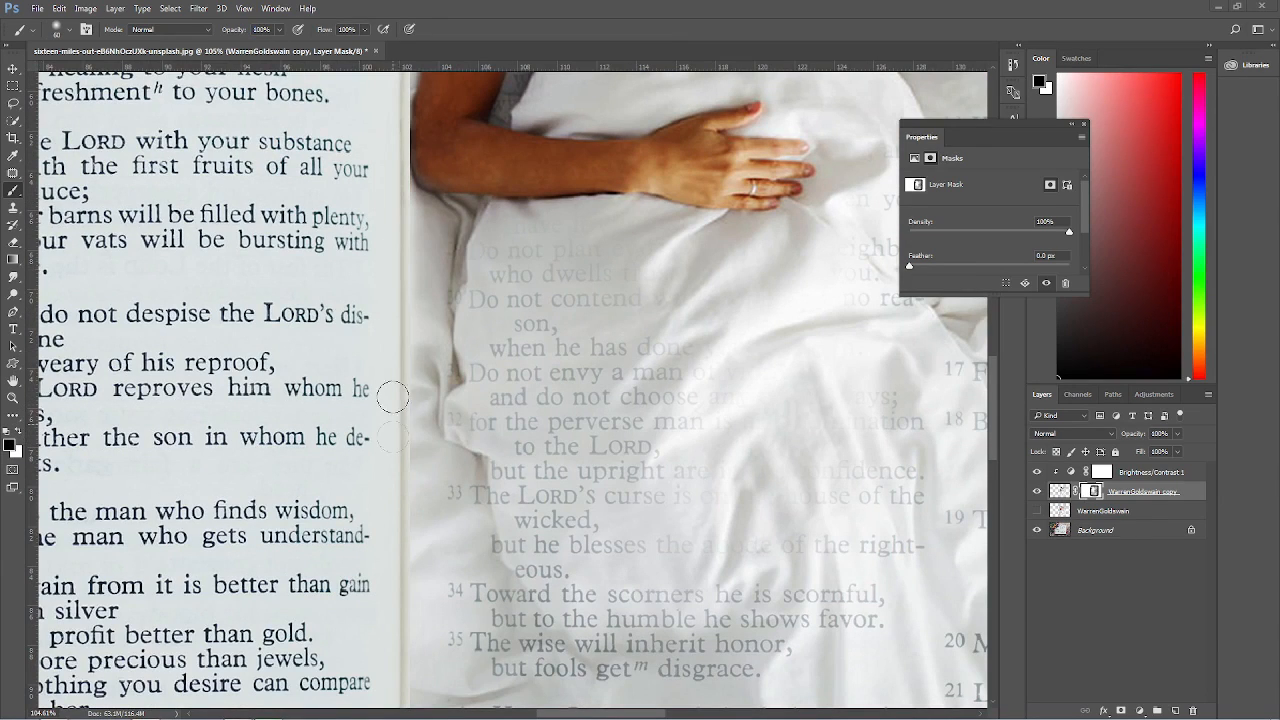
{"action": "left_click_drag", "start_coordinate": [390, 526], "coordinate": [414, 251]}
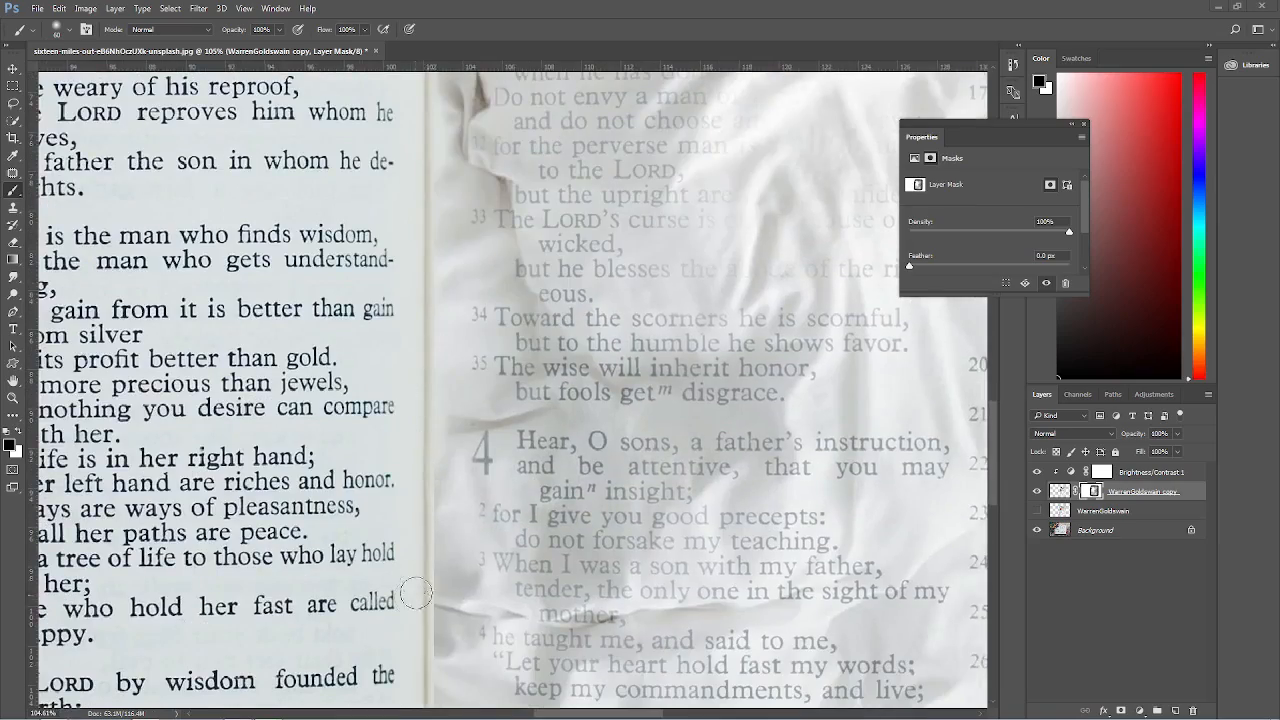
{"action": "left_click_drag", "start_coordinate": [421, 503], "coordinate": [435, 414]}
{"action": "left_click_drag", "start_coordinate": [432, 565], "coordinate": [480, 390]}
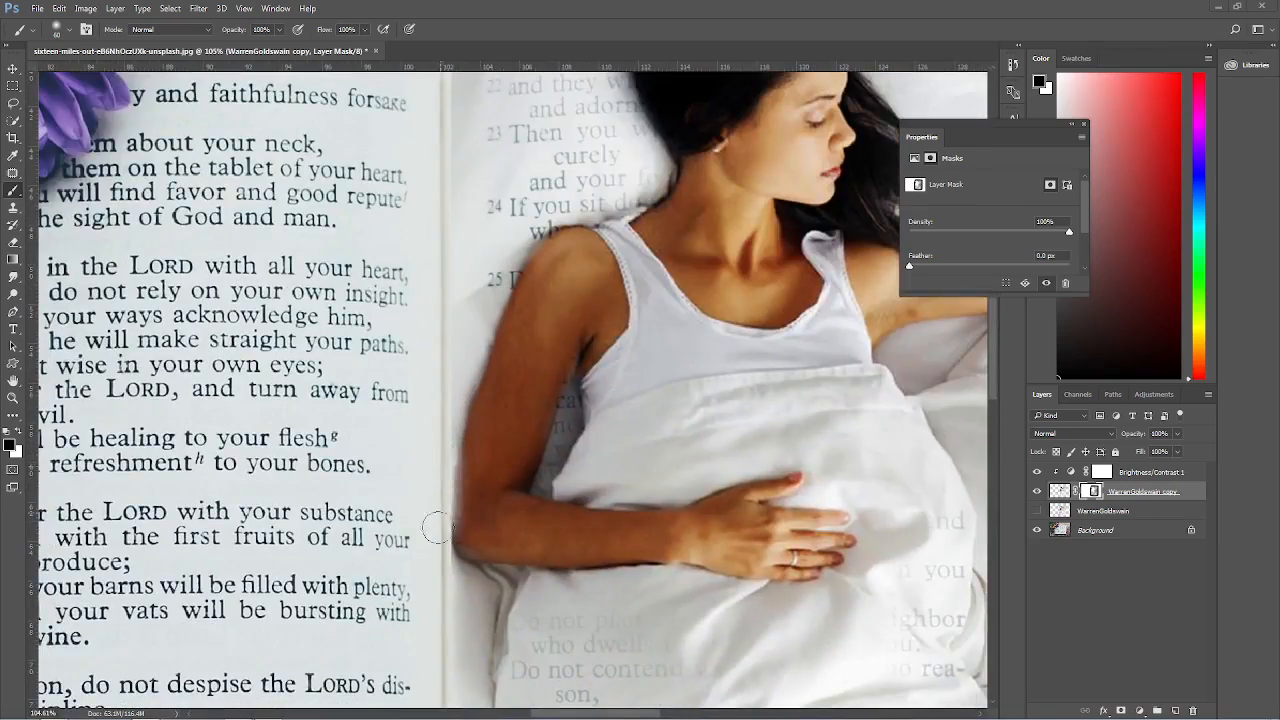
Refine the mask edge between the gutter and the woman's bent elbow, alternating black and white at 100% opacity
{"action": "left_click_drag", "start_coordinate": [437, 567], "coordinate": [445, 458]}
{"action": "key", "text": "x"}
{"action": "left_click_drag", "start_coordinate": [440, 502], "coordinate": [444, 535]}
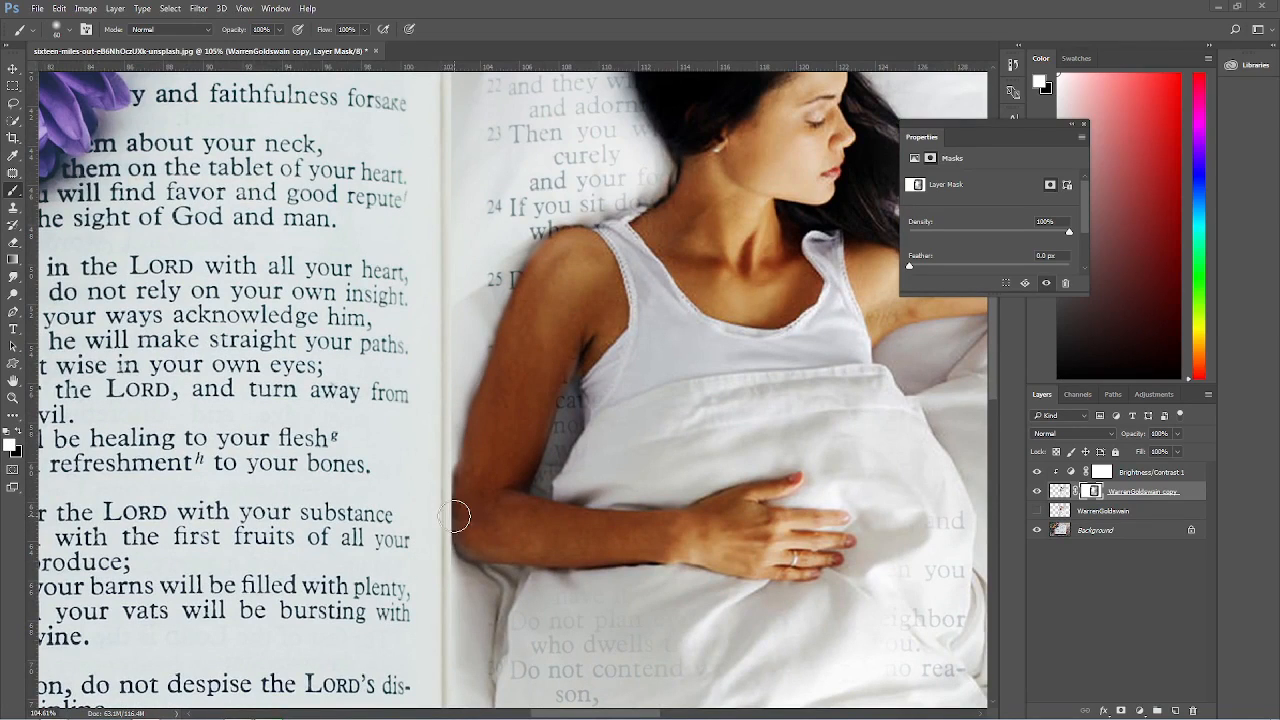
{"action": "key", "text": "x"}
{"action": "mouse_move", "coordinate": [438, 553]}
{"action": "left_mouse_down"}
{"action": "mouse_move", "coordinate": [430, 524]}
{"action": "mouse_move", "coordinate": [430, 537]}
{"action": "left_mouse_up"}
Paint the mask white with a 176 px brush in the upper margin above "A Paternal Exhortation" to bring back the photo
{"action": "scroll", "coordinate": [438, 440], "scroll_direction": "up", "scroll_amount": 3}
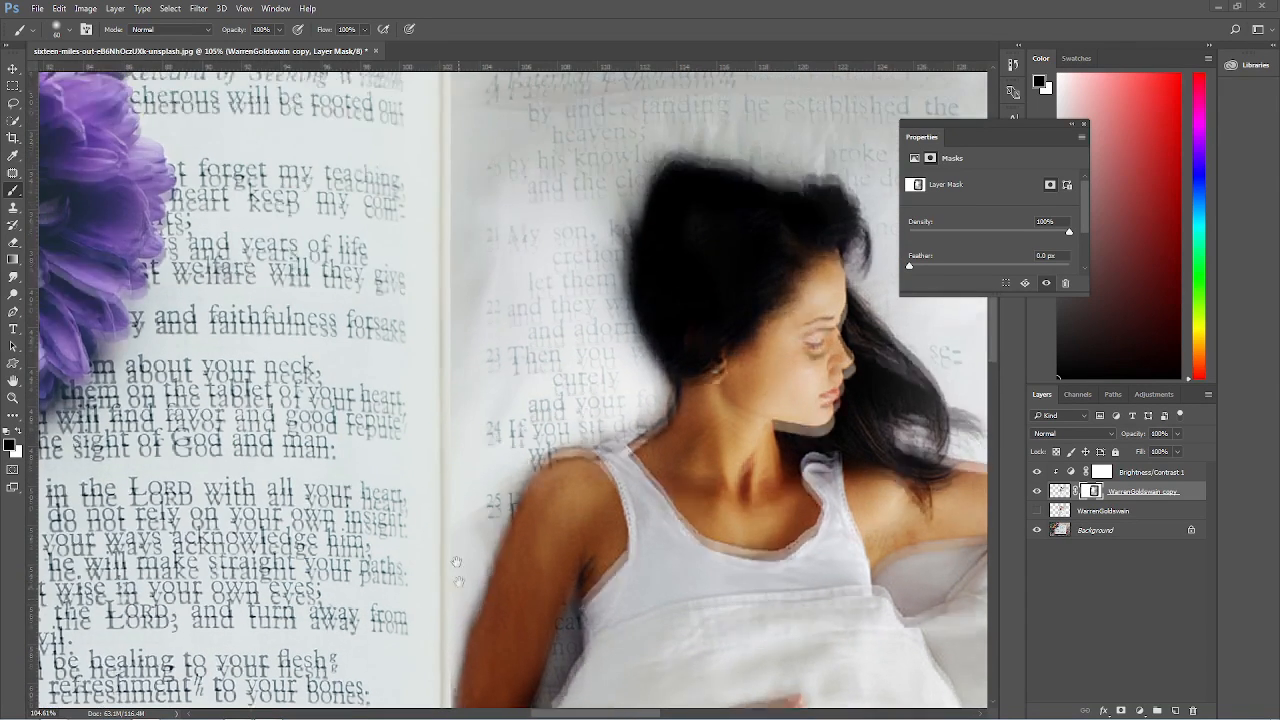
{"action": "scroll", "coordinate": [445, 300], "scroll_direction": "up", "scroll_amount": 5}
{"action": "left_click_drag", "start_coordinate": [452, 388], "coordinate": [447, 242]}
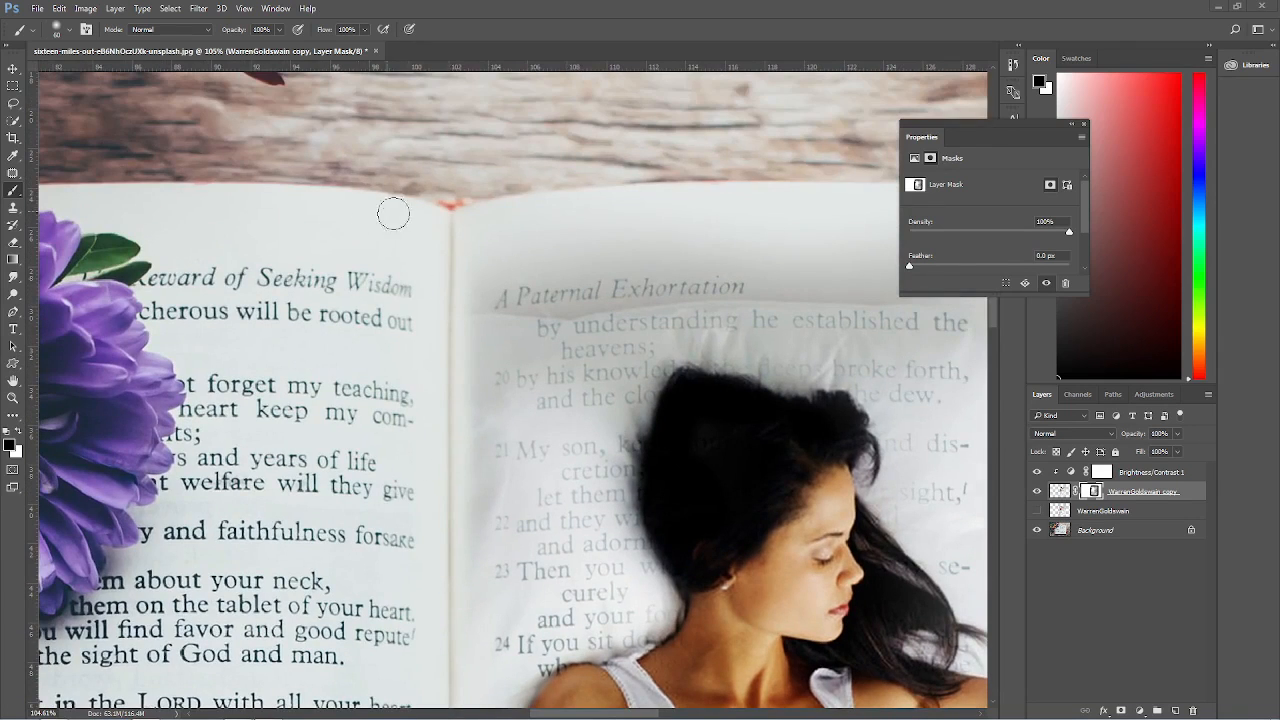
{"action": "key", "text": "x"}
{"action": "right_click", "coordinate": [513, 294], "text": "alt"}
{"action": "mouse_move", "coordinate": [513, 291]}
{"action": "left_mouse_down"}
{"action": "mouse_move", "coordinate": [590, 258]}
{"action": "mouse_move", "coordinate": [701, 263]}
{"action": "mouse_move", "coordinate": [485, 264]}
{"action": "mouse_move", "coordinate": [509, 283]}
{"action": "left_mouse_up"}
{"action": "key", "text": "x"}
{"action": "mouse_move", "coordinate": [465, 232]}
{"action": "left_mouse_down"}
{"action": "mouse_move", "coordinate": [445, 277]}
{"action": "mouse_move", "coordinate": [499, 196]}
{"action": "mouse_move", "coordinate": [595, 205]}
{"action": "left_mouse_up"}
{"action": "right_click", "coordinate": [557, 337], "text": "alt"}
{"action": "mouse_move", "coordinate": [531, 286]}
{"action": "left_mouse_down"}
{"action": "mouse_move", "coordinate": [483, 273]}
{"action": "mouse_move", "coordinate": [576, 258]}
{"action": "left_mouse_up"}
{"action": "right_click", "coordinate": [466, 284], "text": "alt"}
{"action": "mouse_move", "coordinate": [455, 287]}
{"action": "left_mouse_down"}
{"action": "mouse_move", "coordinate": [449, 271]}
{"action": "mouse_move", "coordinate": [477, 271]}
{"action": "left_mouse_up"}
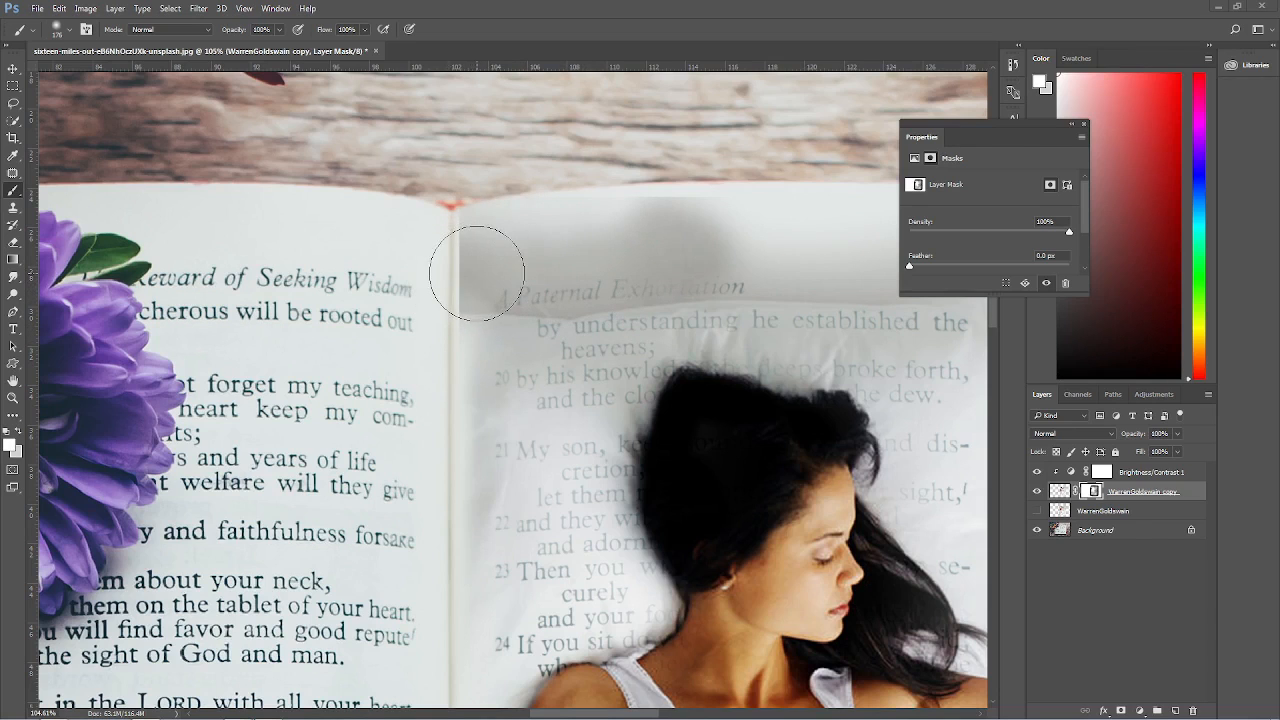
Reset the mask colors to black and white and paint black along the page's upper edge beside the gutter
{"action": "left_click", "coordinate": [12, 432]}
{"action": "left_click", "coordinate": [7, 431]}
{"action": "left_click", "coordinate": [18, 431]}
{"action": "mouse_move", "coordinate": [449, 221]}
{"action": "left_mouse_down"}
{"action": "mouse_move", "coordinate": [426, 318]}
{"action": "mouse_move", "coordinate": [655, 168]}
{"action": "left_mouse_up"}
{"action": "left_click", "coordinate": [12, 397]}
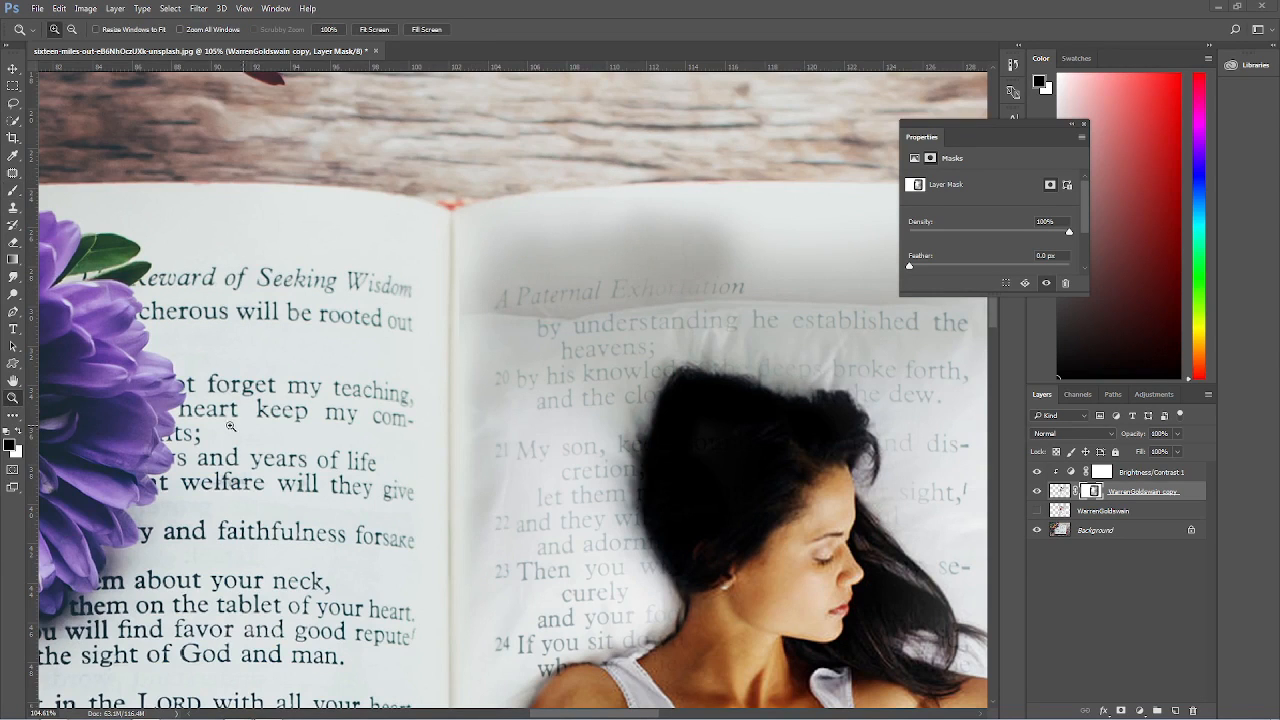
{"action": "key", "text": "ctrl+0"}
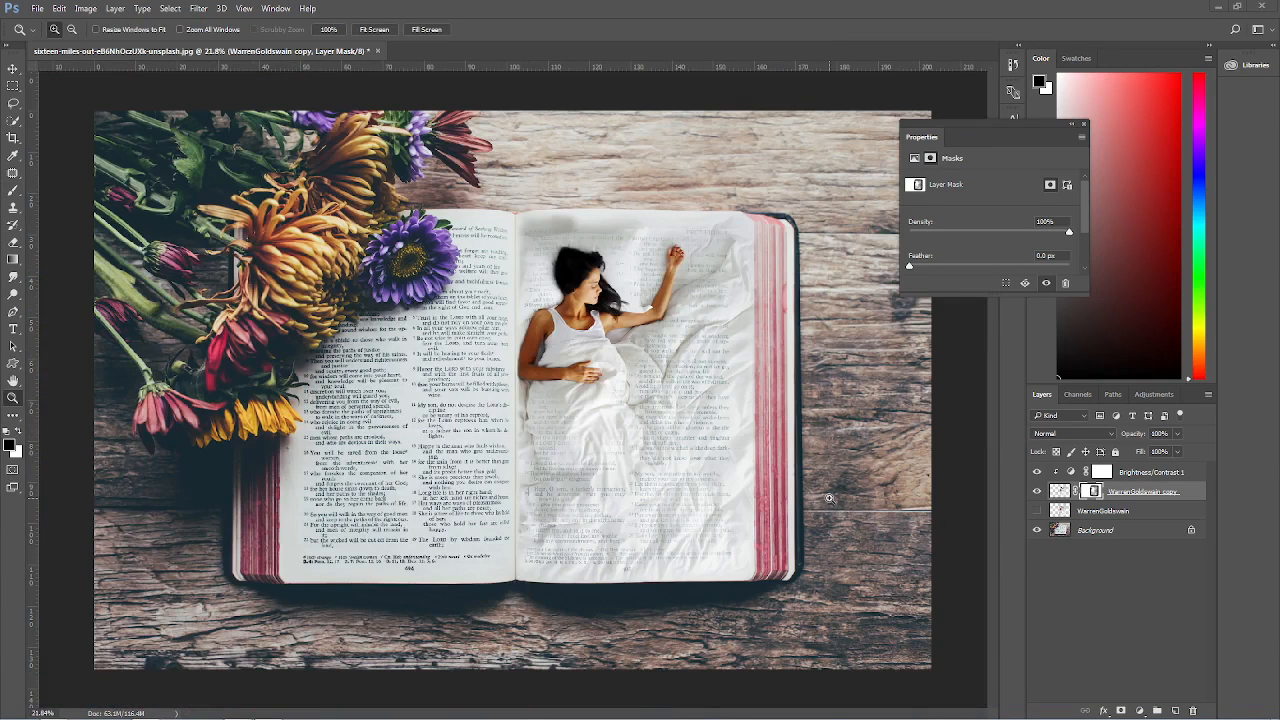
Paint the mask white at 38% opacity over the sheet folds crossing the lower verses and the crease near "mother"
{"action": "left_click_drag", "start_coordinate": [580, 438], "coordinate": [742, 608]}
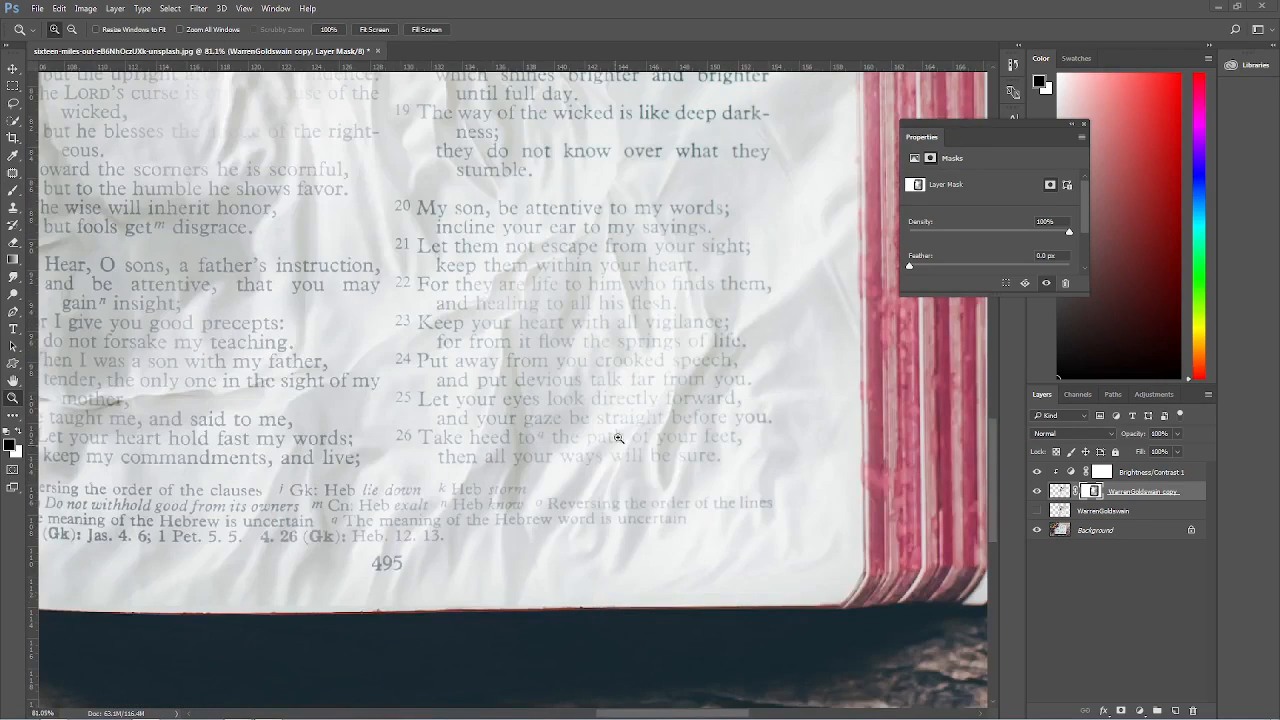
{"action": "left_click", "coordinate": [10, 190]}
{"action": "key", "text": "x"}
{"action": "left_click_drag", "start_coordinate": [655, 504], "coordinate": [629, 508]}
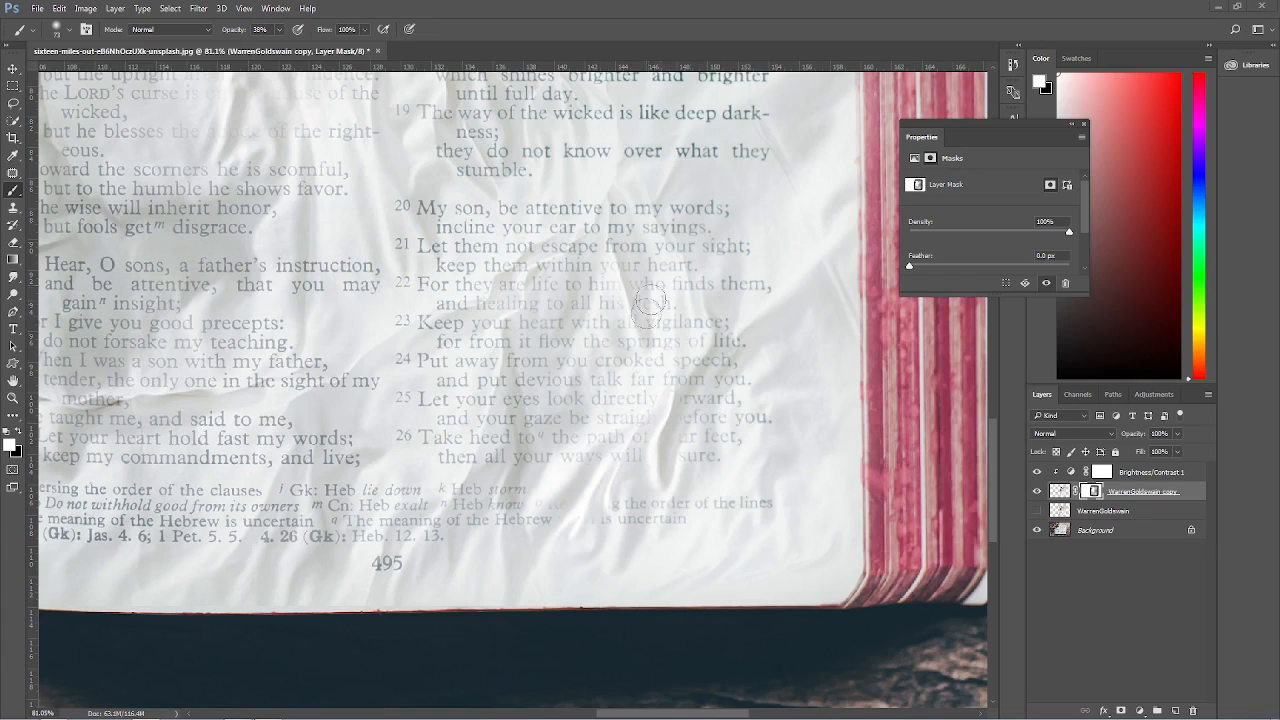
{"action": "scroll", "coordinate": [632, 388], "scroll_direction": "up", "scroll_amount": 2}
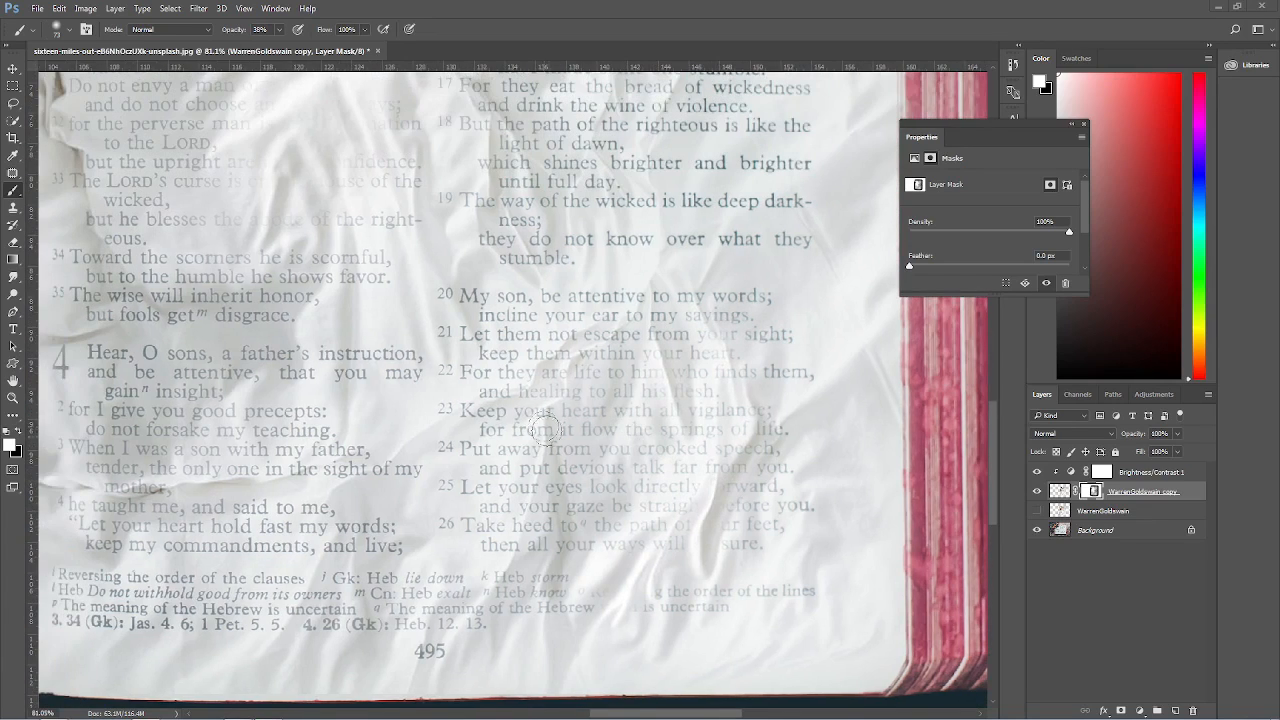
{"action": "mouse_move", "coordinate": [566, 446]}
{"action": "left_mouse_down"}
{"action": "mouse_move", "coordinate": [594, 491]}
{"action": "mouse_move", "coordinate": [554, 487]}
{"action": "mouse_move", "coordinate": [526, 464]}
{"action": "left_mouse_up"}
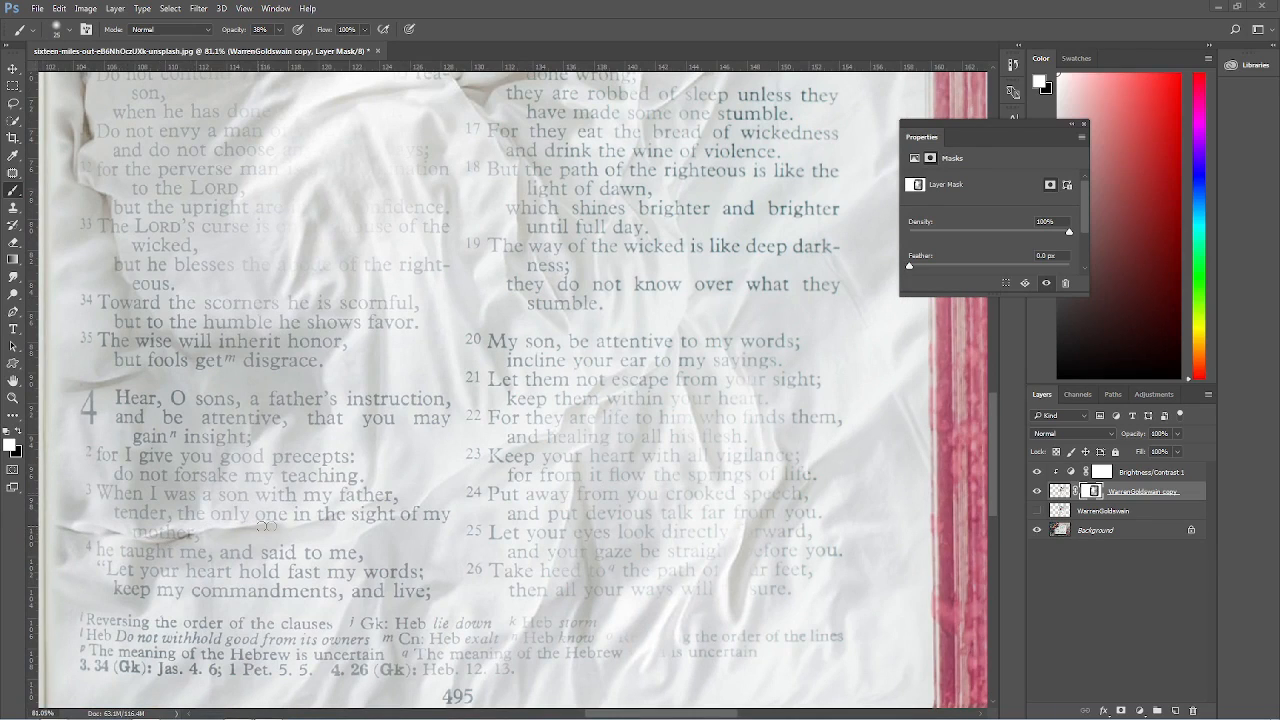
{"action": "left_click_drag", "start_coordinate": [268, 291], "coordinate": [255, 705]}
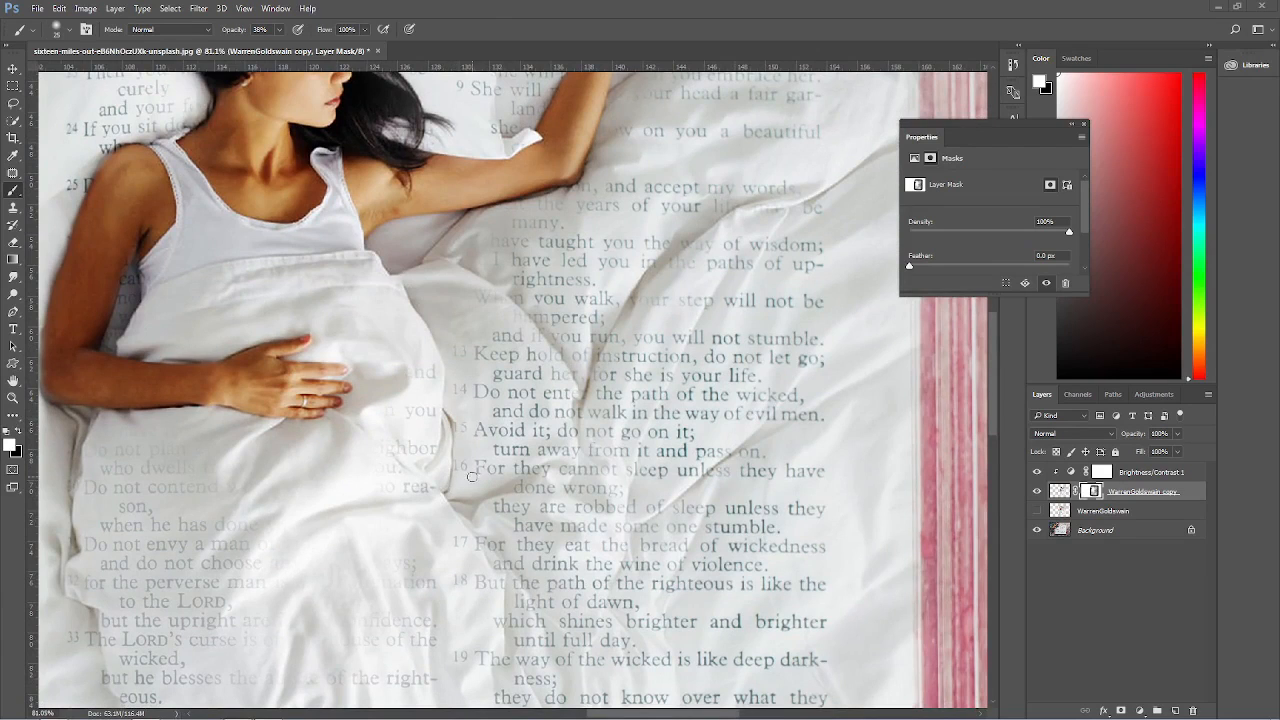
Paint the mask black at 12% opacity over the blanket below the hand, replacing a stroke made at 38%
{"action": "key", "text": "x"}
{"action": "left_click_drag", "start_coordinate": [282, 476], "coordinate": [302, 475]}
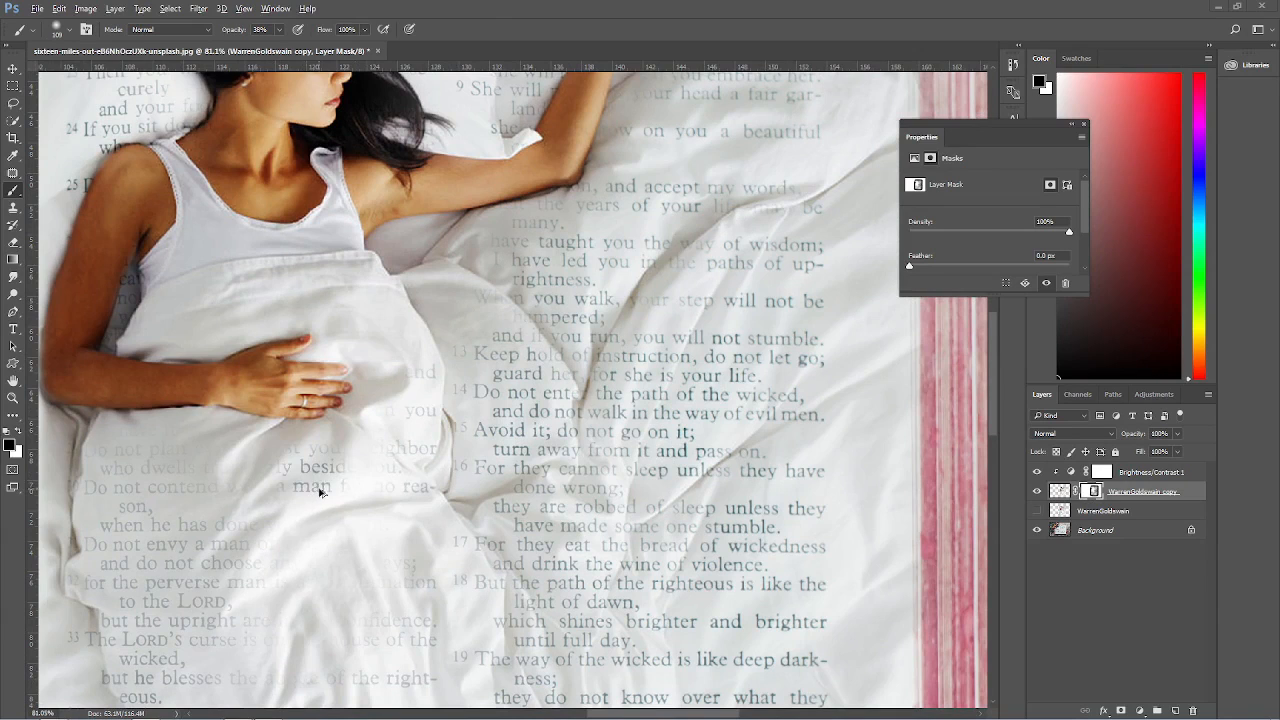
{"action": "key", "text": "ctrl+z"}
{"action": "mouse_move", "coordinate": [300, 468]}
{"action": "left_mouse_down"}
{"action": "mouse_move", "coordinate": [267, 486]}
{"action": "mouse_move", "coordinate": [338, 468]}
{"action": "mouse_move", "coordinate": [278, 485]}
{"action": "mouse_move", "coordinate": [387, 556]}
{"action": "mouse_move", "coordinate": [333, 588]}
{"action": "mouse_move", "coordinate": [333, 618]}
{"action": "mouse_move", "coordinate": [302, 663]}
{"action": "left_mouse_up"}
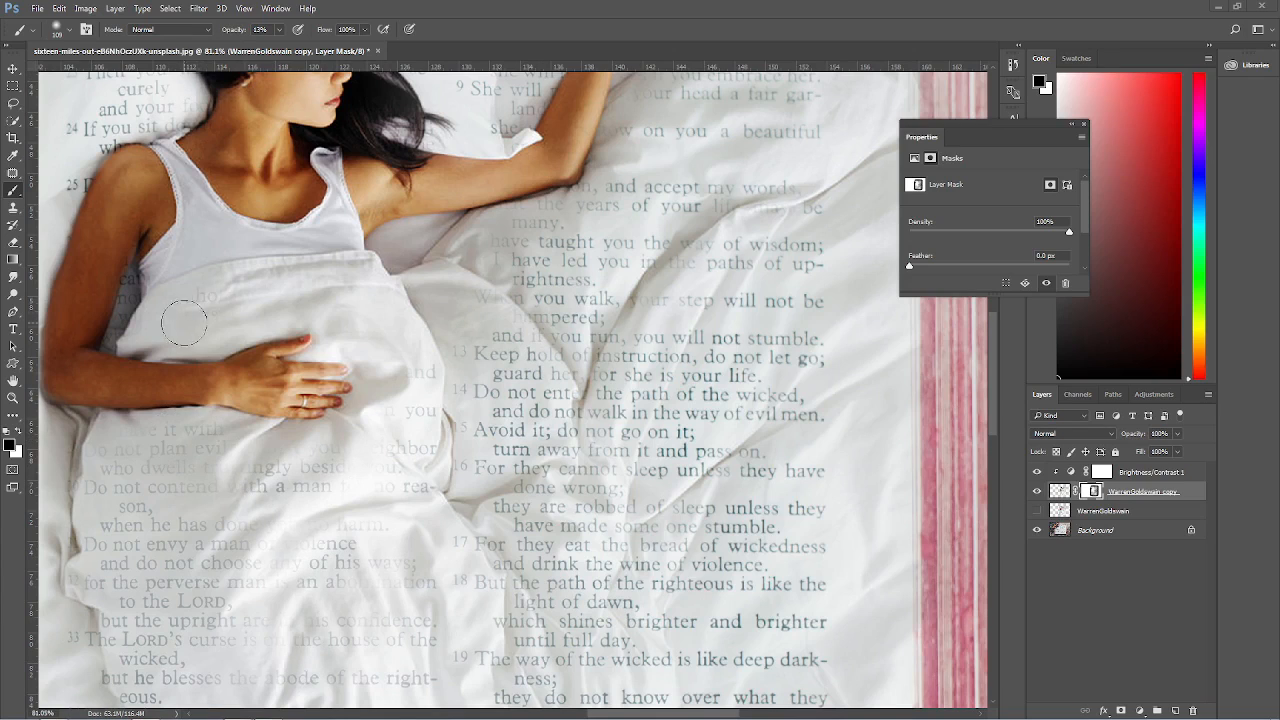
Paint the mask black at 12% opacity over the blanket above the hand and the bedding beside the waist
{"action": "mouse_move", "coordinate": [290, 291]}
{"action": "left_mouse_down"}
{"action": "mouse_move", "coordinate": [335, 288]}
{"action": "mouse_move", "coordinate": [241, 287]}
{"action": "mouse_move", "coordinate": [323, 283]}
{"action": "left_mouse_up"}
{"action": "mouse_move", "coordinate": [195, 300]}
{"action": "left_mouse_down"}
{"action": "mouse_move", "coordinate": [398, 326]}
{"action": "mouse_move", "coordinate": [388, 392]}
{"action": "mouse_move", "coordinate": [360, 397]}
{"action": "mouse_move", "coordinate": [220, 346]}
{"action": "left_mouse_up"}
{"action": "left_click_drag", "start_coordinate": [355, 288], "coordinate": [352, 275]}
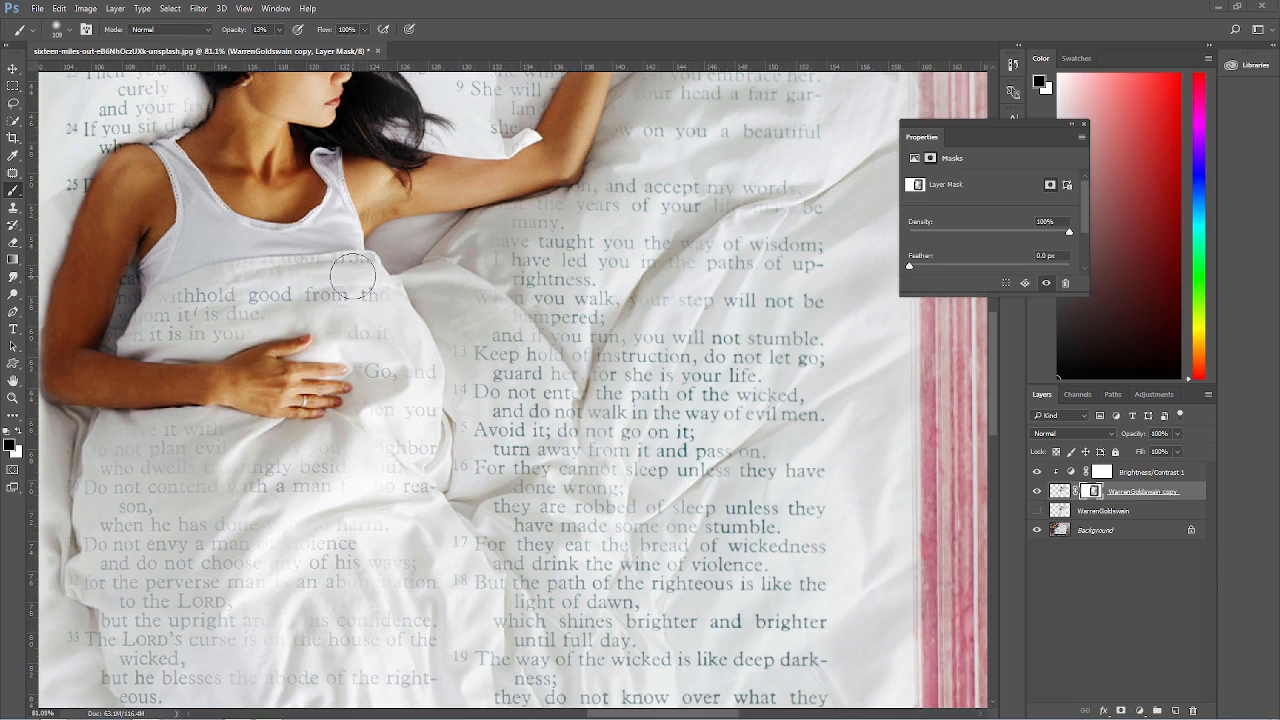
{"action": "mouse_move", "coordinate": [492, 324]}
{"action": "left_mouse_down"}
{"action": "mouse_move", "coordinate": [442, 306]}
{"action": "mouse_move", "coordinate": [499, 331]}
{"action": "left_mouse_up"}
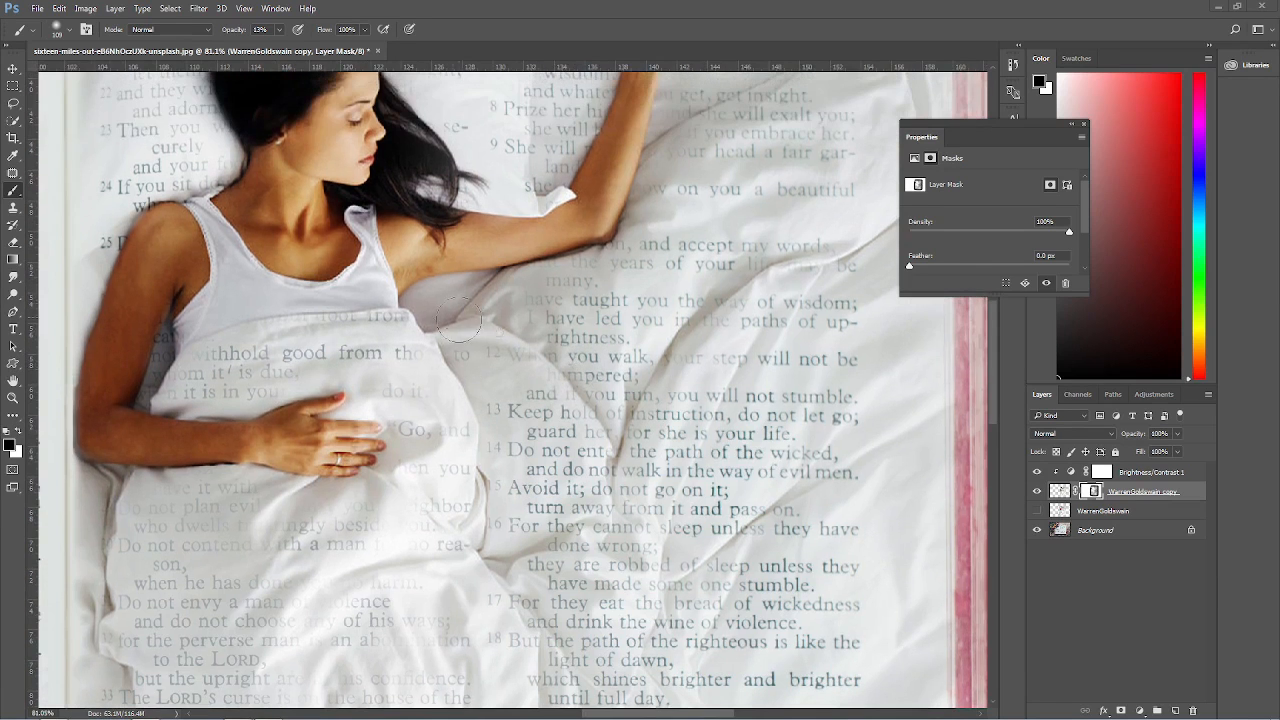
{"action": "left_click_drag", "start_coordinate": [439, 298], "coordinate": [521, 355]}
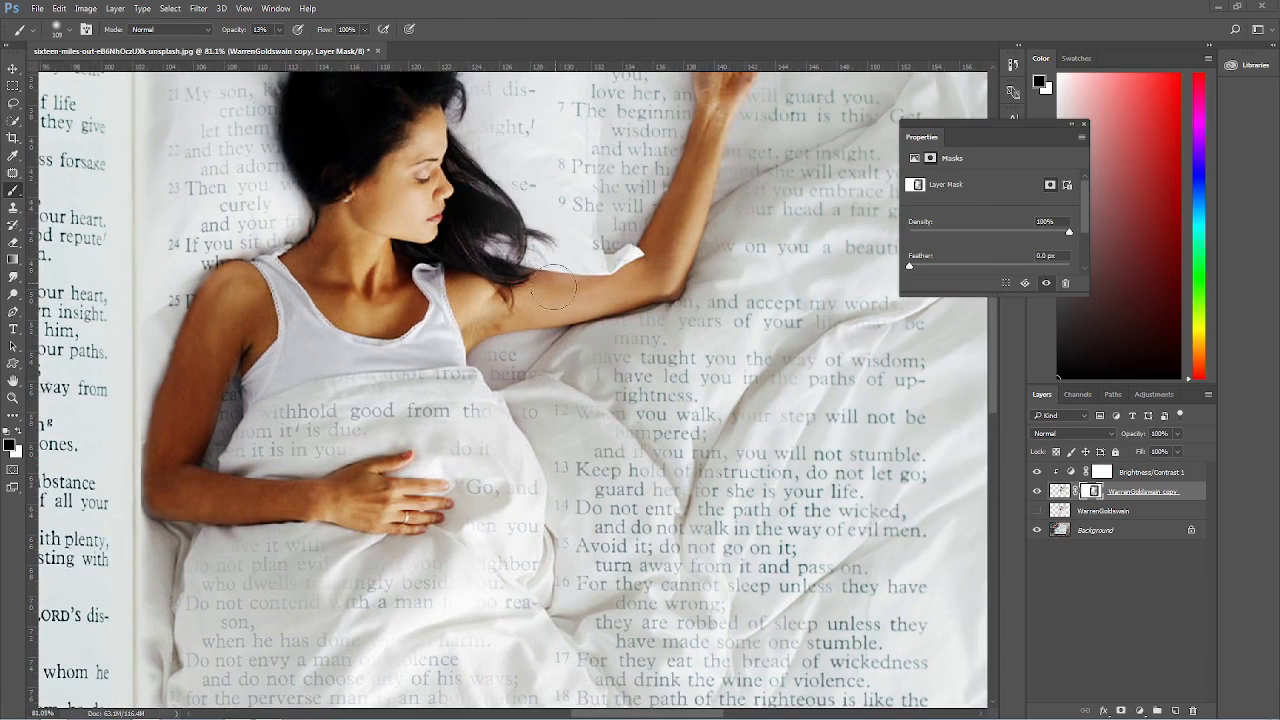
{"action": "left_click_drag", "start_coordinate": [572, 253], "coordinate": [710, 437]}
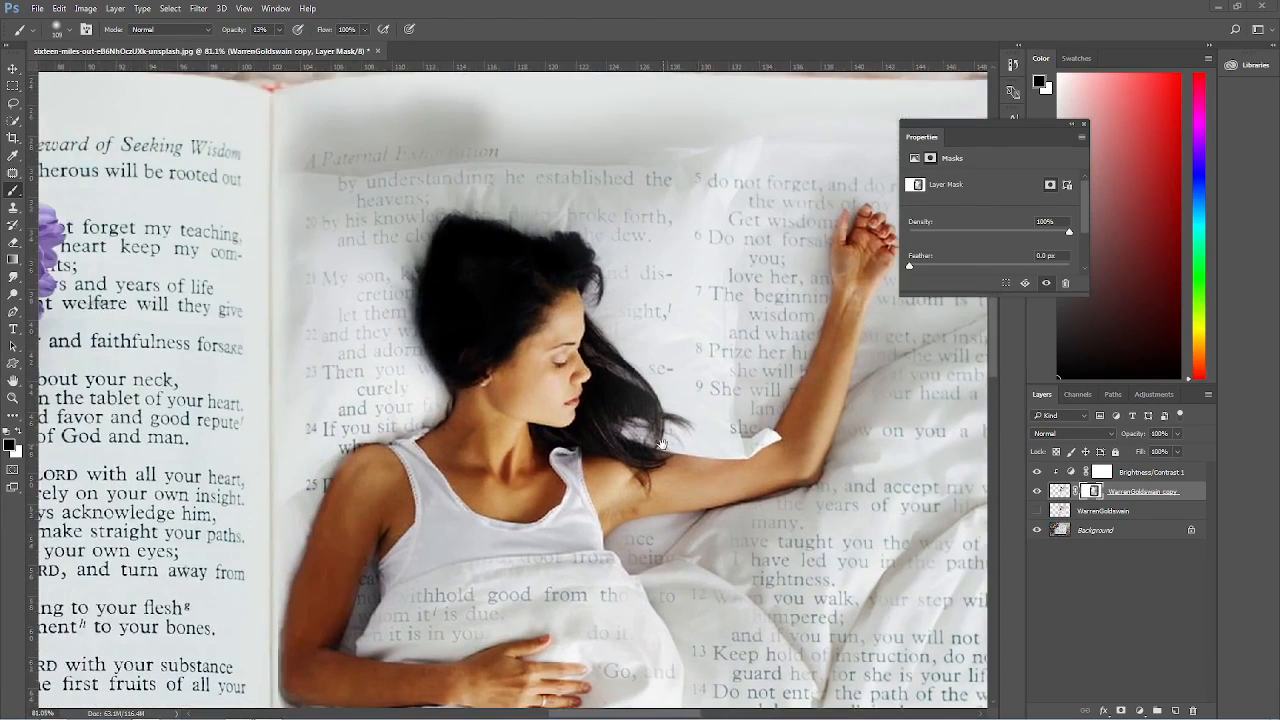
Paint the mask white at 72% opacity across the page's uppermost text lines and undo the black stroke over "PROVERBS 4"
{"action": "key", "text": "x"}
{"action": "key", "text": "7"}
{"action": "key", "text": "2"}
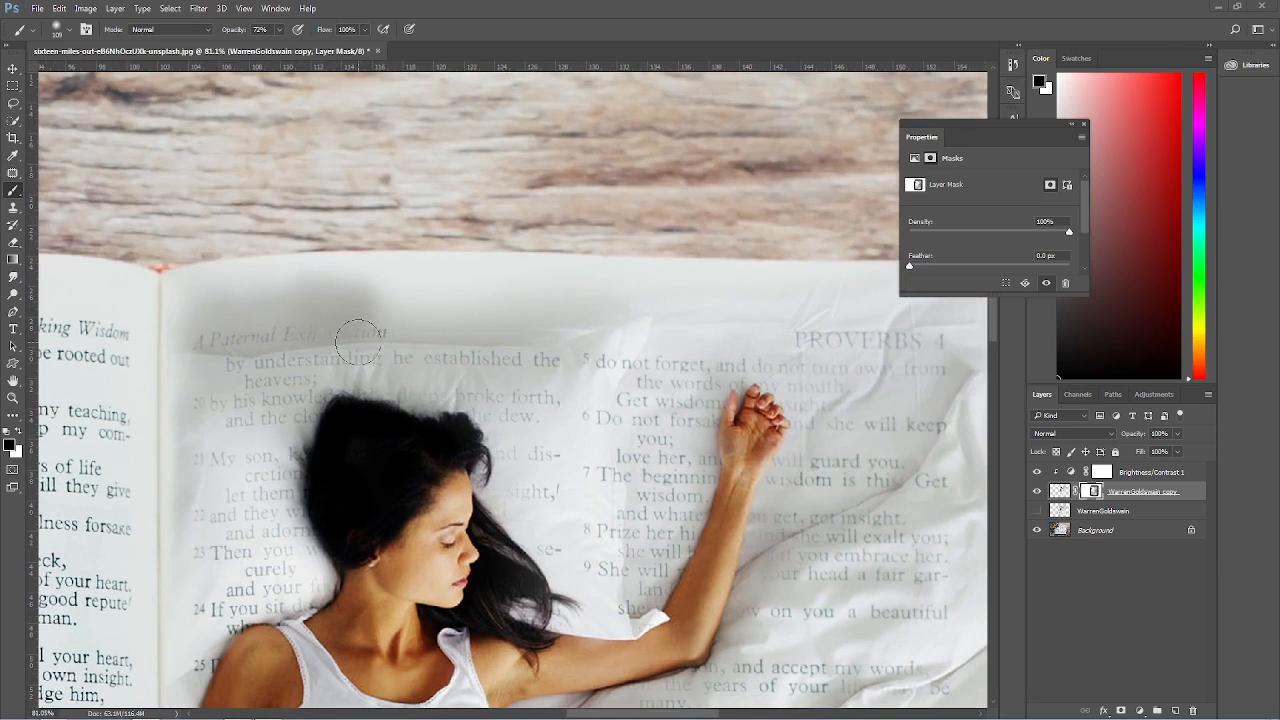
{"action": "key", "text": "x"}
{"action": "mouse_move", "coordinate": [375, 335]}
{"action": "left_mouse_down"}
{"action": "mouse_move", "coordinate": [445, 338]}
{"action": "mouse_move", "coordinate": [895, 341]}
{"action": "mouse_move", "coordinate": [905, 345]}
{"action": "mouse_move", "coordinate": [840, 361]}
{"action": "mouse_move", "coordinate": [905, 352]}
{"action": "left_mouse_up"}
{"action": "key", "text": "x"}
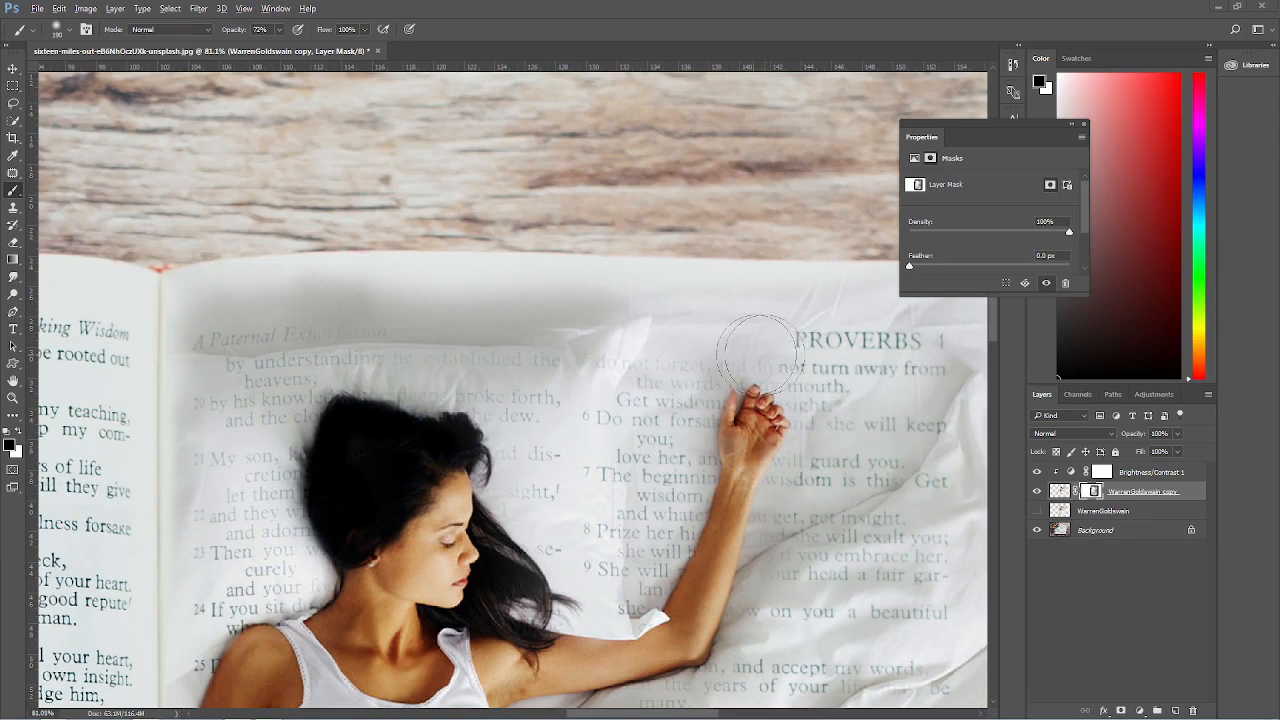
{"action": "key", "text": "ctrl+z"}
Paint the mask black at 19% opacity over the page headings and first verse lines above the woman's head
{"action": "left_click_drag", "start_coordinate": [216, 35], "coordinate": [199, 36]}
{"action": "left_click_drag", "start_coordinate": [738, 354], "coordinate": [942, 370]}
{"action": "mouse_move", "coordinate": [543, 357]}
{"action": "left_mouse_down"}
{"action": "mouse_move", "coordinate": [437, 343]}
{"action": "mouse_move", "coordinate": [608, 350]}
{"action": "mouse_move", "coordinate": [565, 361]}
{"action": "left_mouse_up"}
{"action": "left_click_drag", "start_coordinate": [227, 367], "coordinate": [261, 371]}
{"action": "mouse_move", "coordinate": [361, 380]}
{"action": "left_mouse_down"}
{"action": "mouse_move", "coordinate": [371, 347]}
{"action": "mouse_move", "coordinate": [257, 309]}
{"action": "mouse_move", "coordinate": [229, 337]}
{"action": "mouse_move", "coordinate": [370, 400]}
{"action": "mouse_move", "coordinate": [451, 332]}
{"action": "mouse_move", "coordinate": [272, 322]}
{"action": "mouse_move", "coordinate": [354, 307]}
{"action": "mouse_move", "coordinate": [350, 371]}
{"action": "left_mouse_up"}
{"action": "left_click_drag", "start_coordinate": [295, 320], "coordinate": [143, 316]}
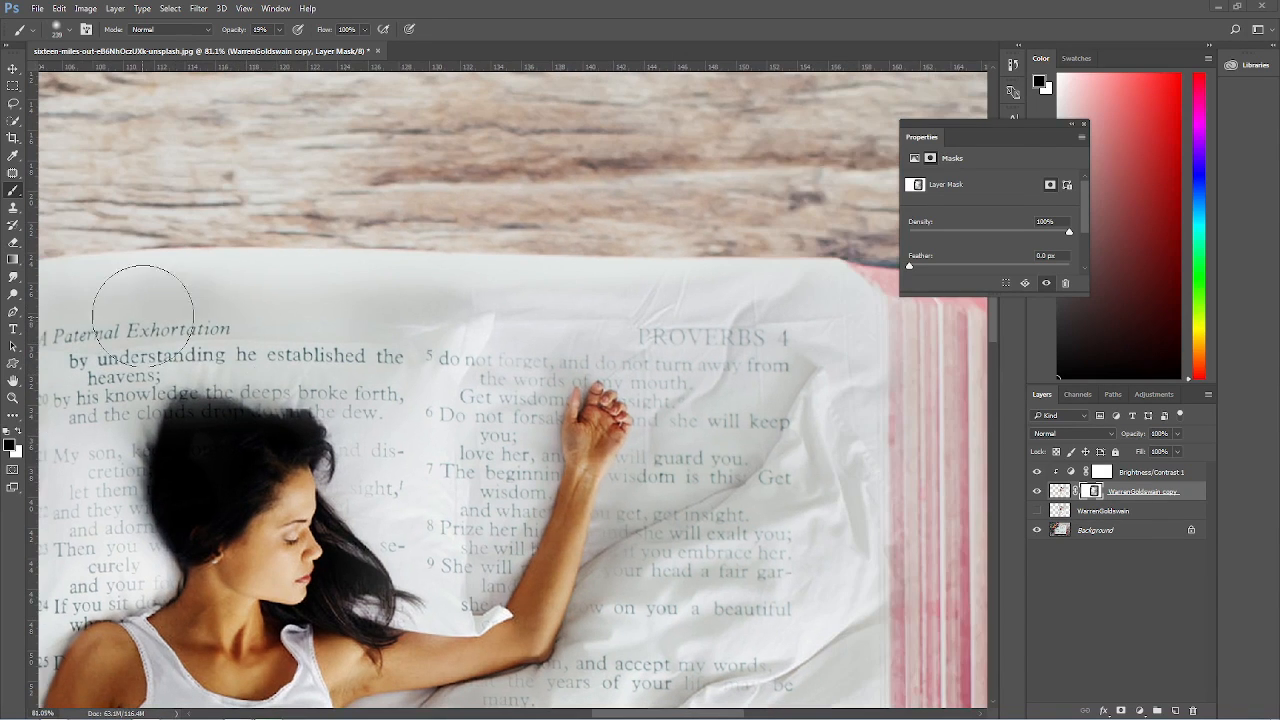
Touch up the mask at 19% opacity around "A Paternal Exhortation" and the verse numbers beside the hair
{"action": "left_click_drag", "start_coordinate": [203, 517], "coordinate": [423, 388]}
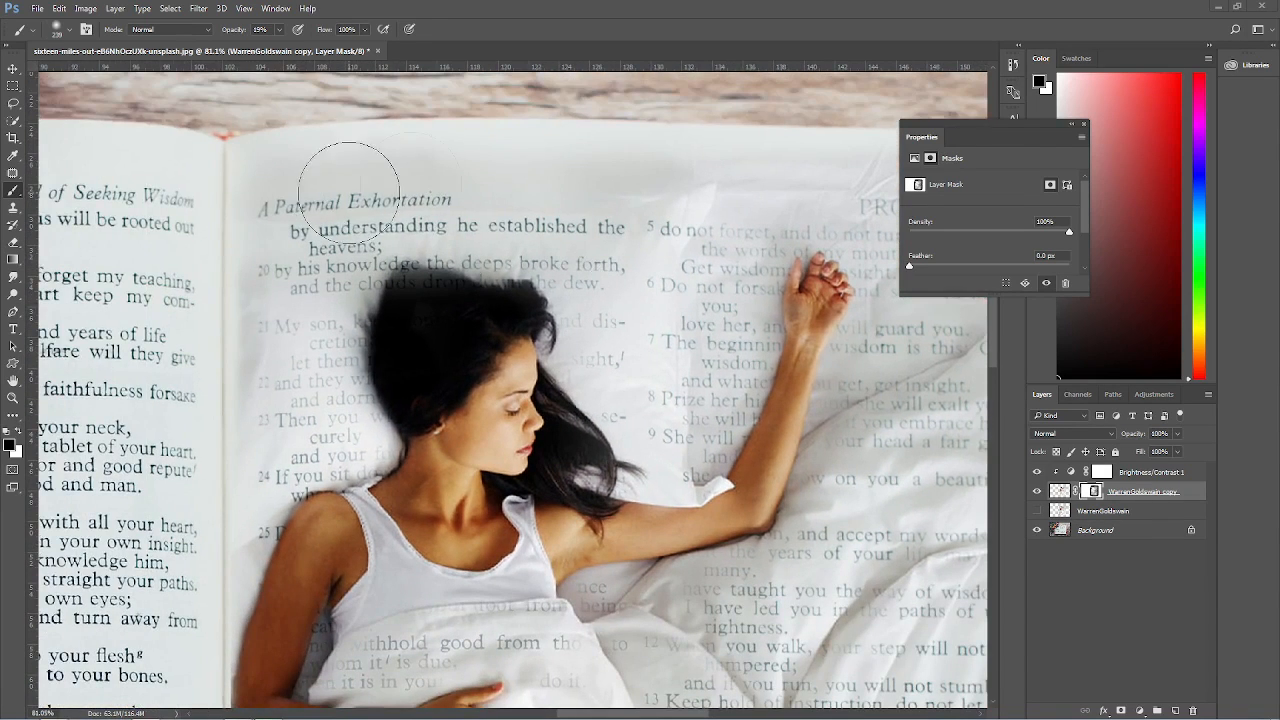
{"action": "left_click_drag", "start_coordinate": [432, 203], "coordinate": [456, 222]}
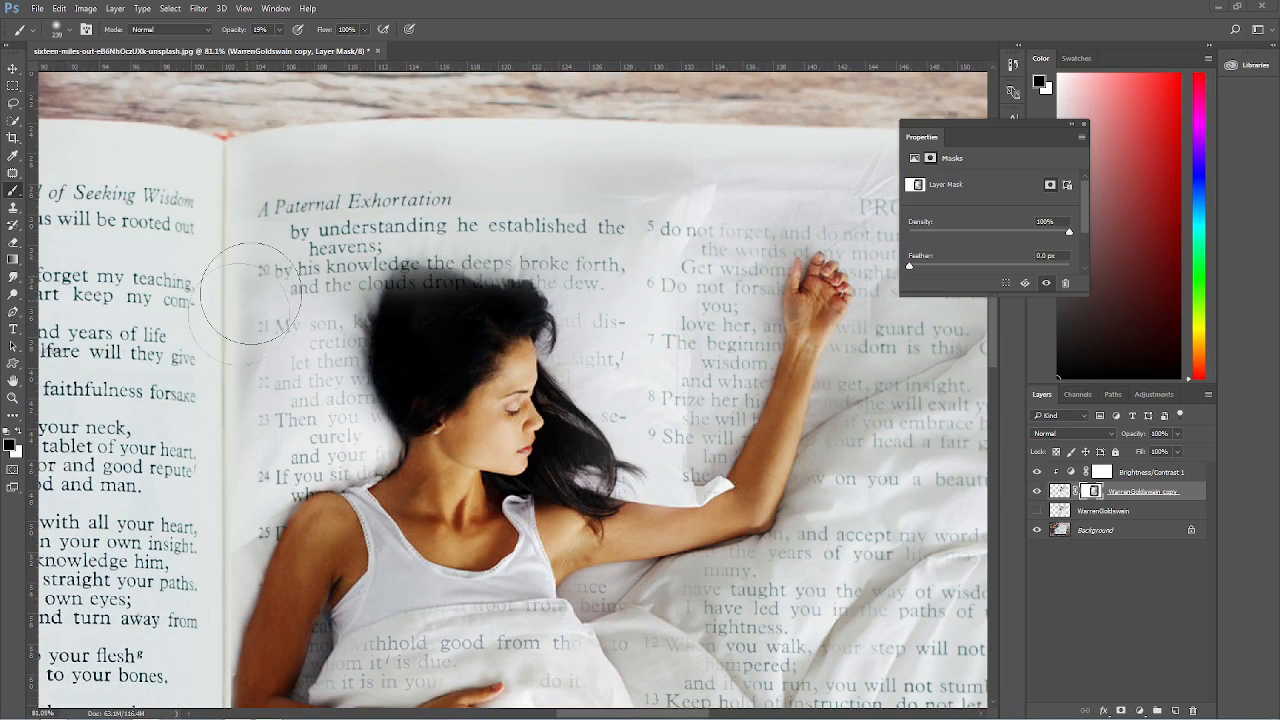
{"action": "key", "text": "x"}
{"action": "left_click_drag", "start_coordinate": [628, 275], "coordinate": [603, 276]}
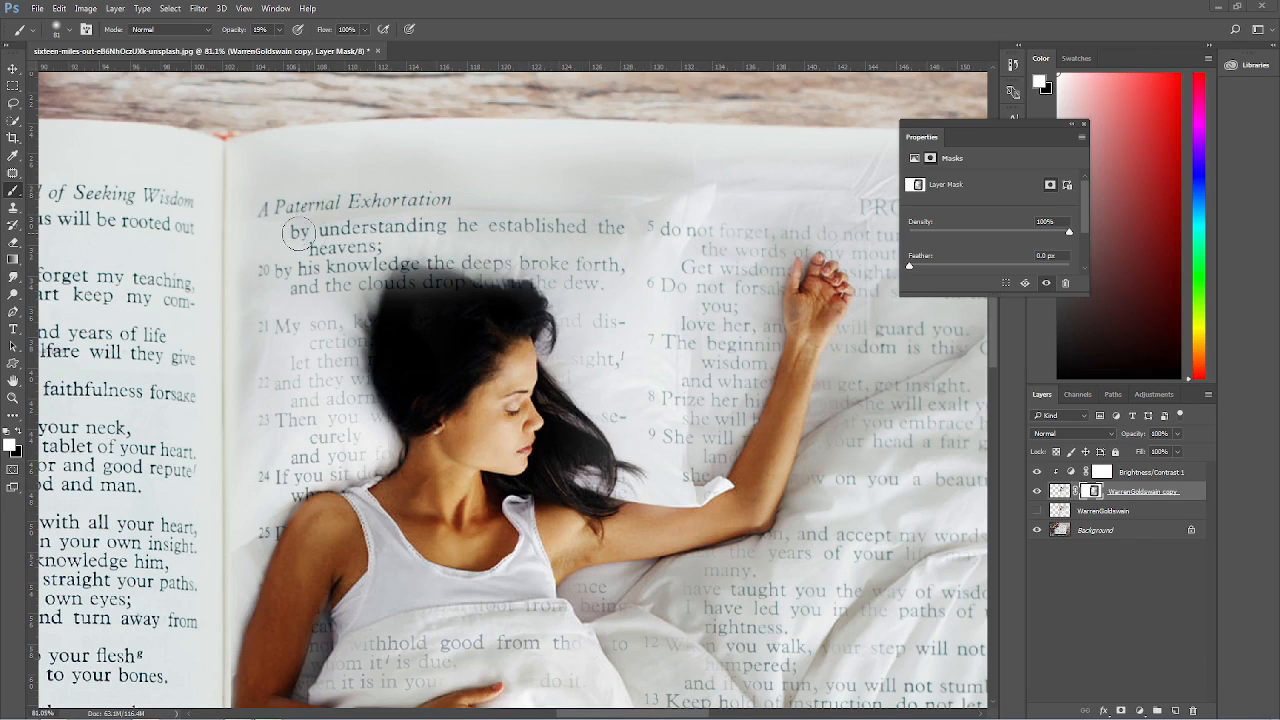
{"action": "key", "text": "x"}
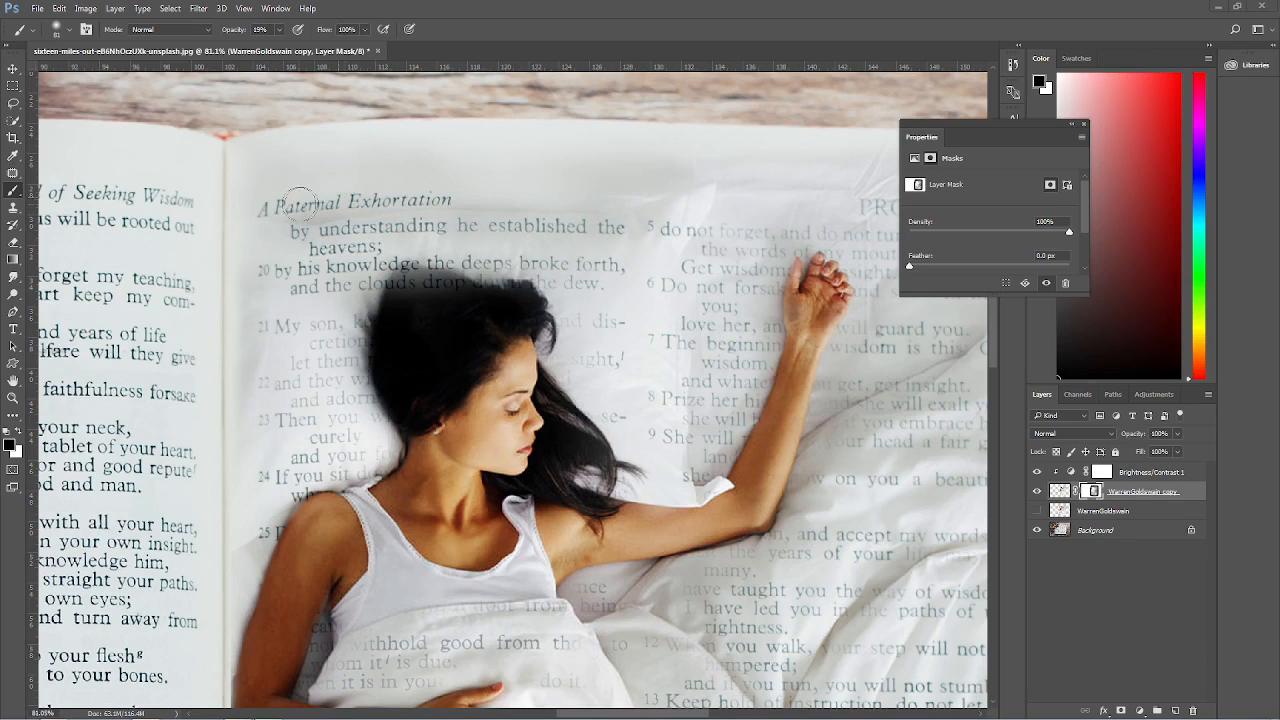
{"action": "left_click_drag", "start_coordinate": [238, 340], "coordinate": [260, 338]}
Touch up the mask at 19% opacity with a 160 px brush on the blanket around the resting hand
{"action": "left_click_drag", "start_coordinate": [335, 439], "coordinate": [420, 231]}
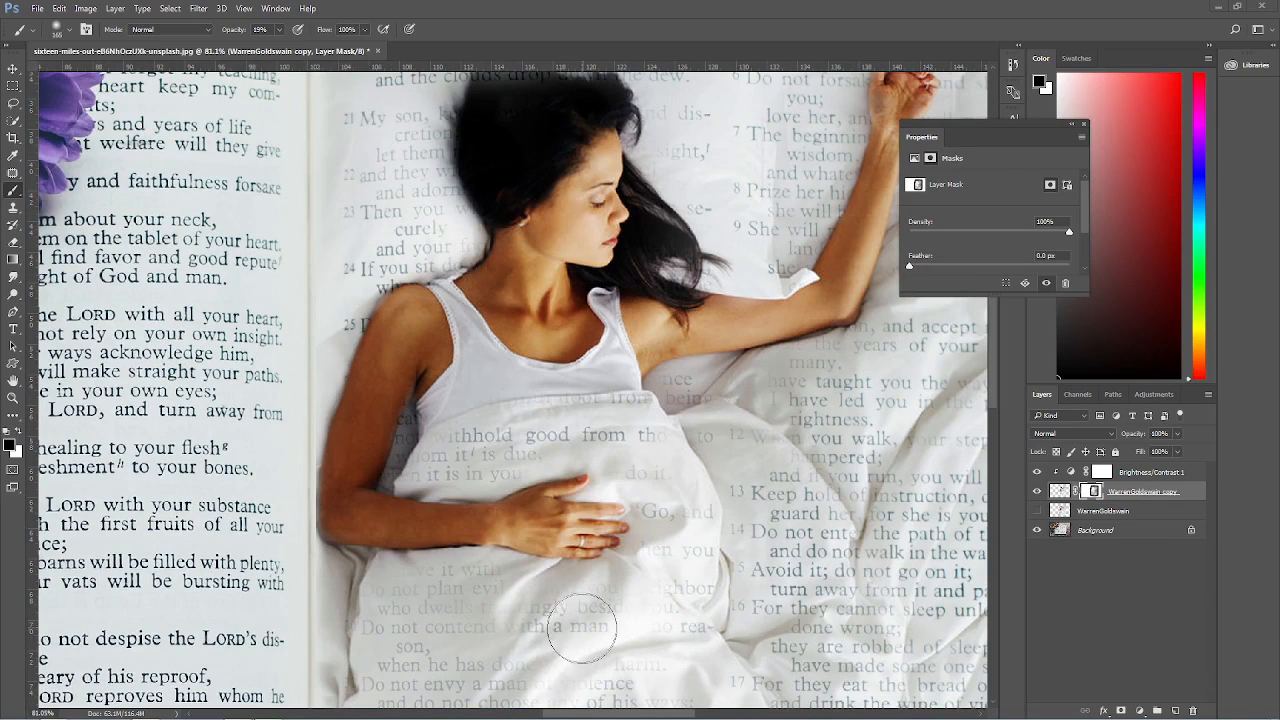
{"action": "left_click_drag", "start_coordinate": [718, 525], "coordinate": [495, 571]}
{"action": "mouse_move", "coordinate": [214, 716]}
{"action": "right_click", "coordinate": [269, 710]}
{"action": "left_click", "coordinate": [264, 678]}
{"action": "left_click_drag", "start_coordinate": [328, 533], "coordinate": [269, 519]}
{"action": "key", "text": "x"}
Paint the mask black at 19% opacity over "withhold good from" and the two text lines beneath it on the blanket
{"action": "key", "text": "z"}
{"action": "left_click_drag", "start_coordinate": [170, 465], "coordinate": [562, 546]}
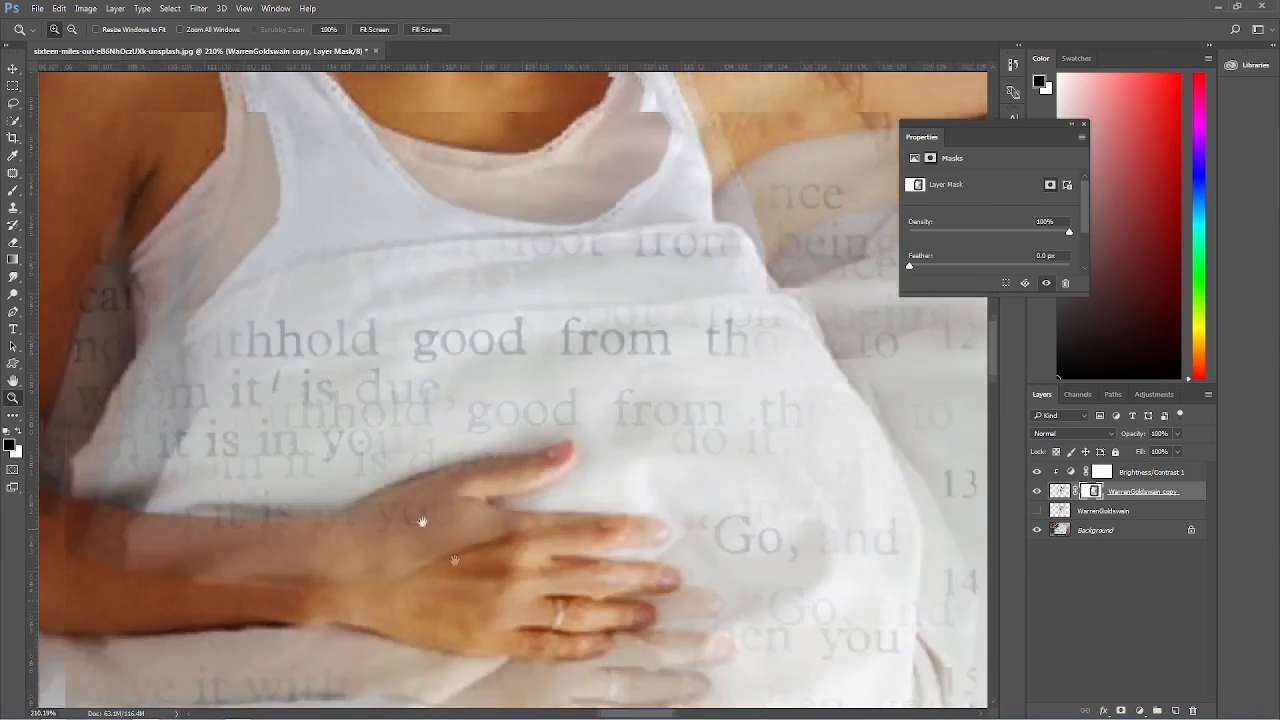
{"action": "right_click", "coordinate": [10, 195]}
{"action": "left_click", "coordinate": [95, 189]}
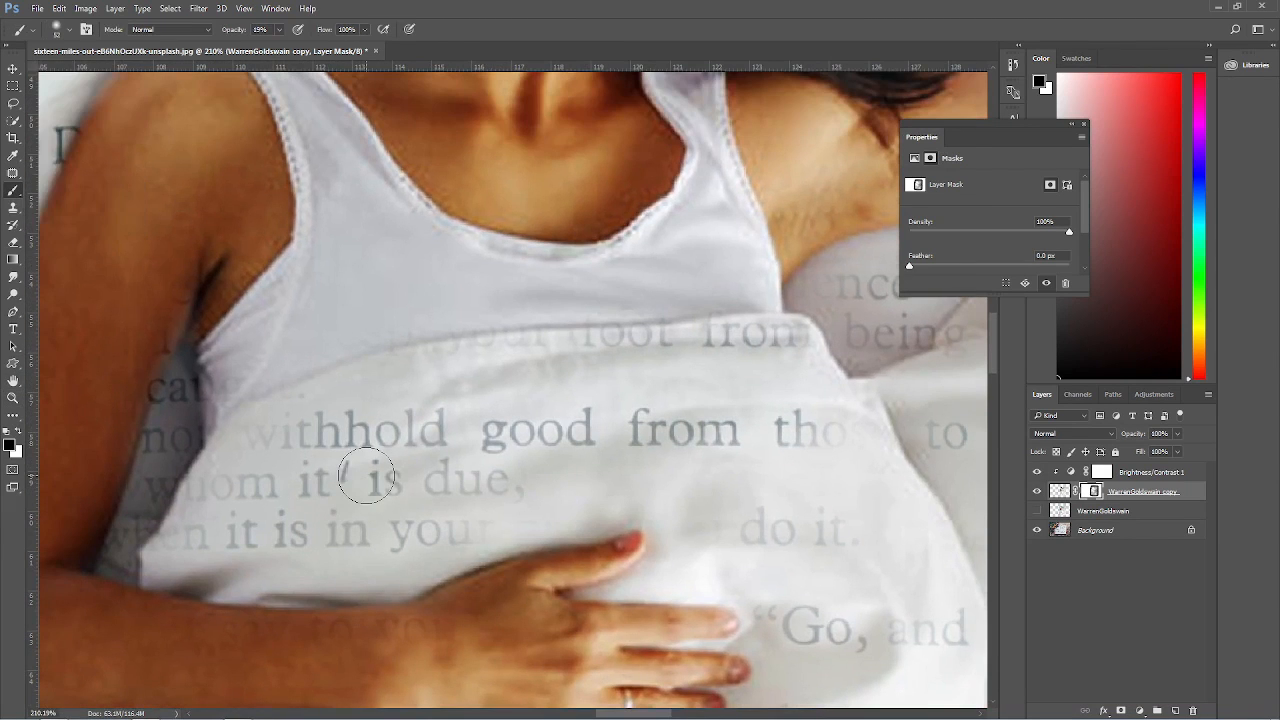
{"action": "mouse_move", "coordinate": [324, 470]}
{"action": "left_mouse_down"}
{"action": "mouse_move", "coordinate": [263, 454]}
{"action": "mouse_move", "coordinate": [288, 455]}
{"action": "mouse_move", "coordinate": [232, 481]}
{"action": "mouse_move", "coordinate": [196, 558]}
{"action": "left_mouse_up"}
{"action": "right_click", "coordinate": [278, 464]}
{"action": "key", "text": "Escape"}
{"action": "mouse_move", "coordinate": [276, 443]}
{"action": "left_mouse_down"}
{"action": "mouse_move", "coordinate": [373, 405]}
{"action": "mouse_move", "coordinate": [601, 389]}
{"action": "mouse_move", "coordinate": [665, 415]}
{"action": "mouse_move", "coordinate": [795, 522]}
{"action": "mouse_move", "coordinate": [683, 506]}
{"action": "mouse_move", "coordinate": [632, 465]}
{"action": "mouse_move", "coordinate": [529, 493]}
{"action": "mouse_move", "coordinate": [857, 480]}
{"action": "left_mouse_up"}
Paint the mask white at 19% opacity to fade the stray text between the bent arm and the tank top
{"action": "key", "text": "x"}
{"action": "left_click_drag", "start_coordinate": [531, 326], "coordinate": [497, 312]}
{"action": "mouse_move", "coordinate": [265, 410]}
{"action": "left_mouse_down"}
{"action": "mouse_move", "coordinate": [171, 337]}
{"action": "mouse_move", "coordinate": [143, 374]}
{"action": "mouse_move", "coordinate": [163, 346]}
{"action": "mouse_move", "coordinate": [143, 416]}
{"action": "left_mouse_up"}
{"action": "mouse_move", "coordinate": [316, 622]}
{"action": "left_mouse_down"}
{"action": "mouse_move", "coordinate": [492, 655]}
{"action": "mouse_move", "coordinate": [358, 645]}
{"action": "left_mouse_up"}
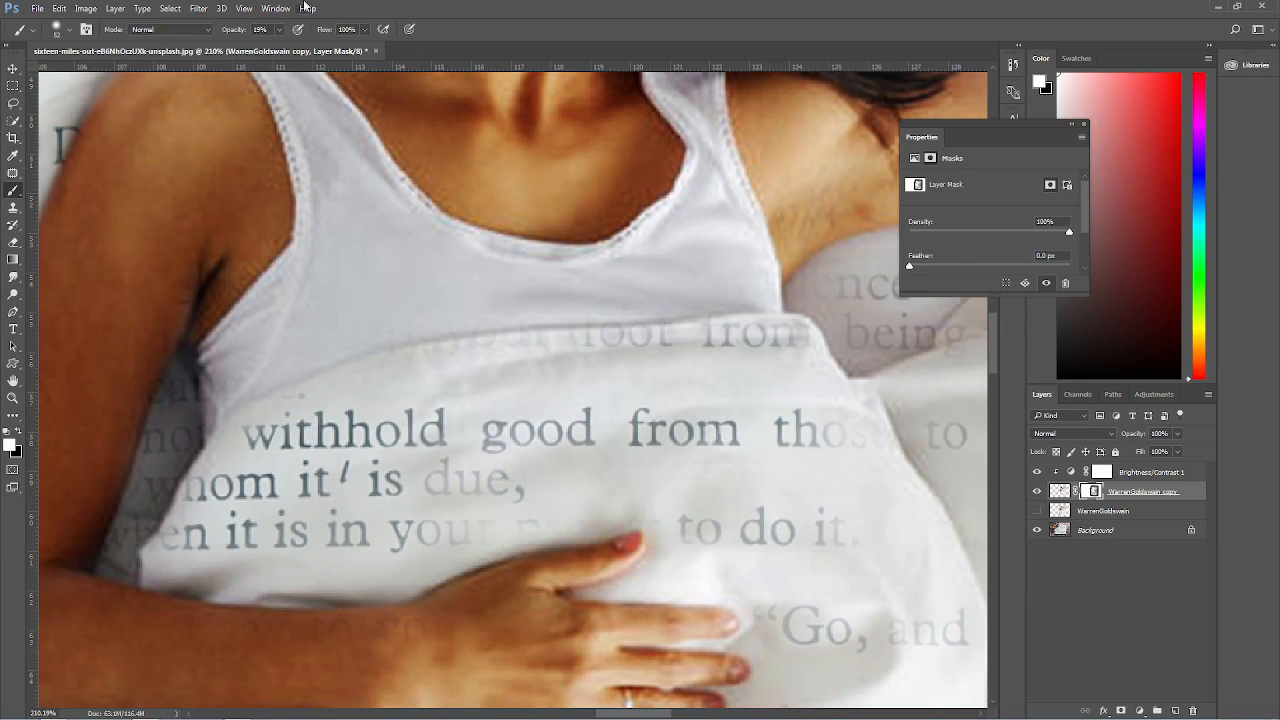
Paint the mask black at 59% opacity with a 44 px brush to strengthen "your" above the hand, undoing the excess strokes
{"action": "key", "text": "Return"}
{"action": "key", "text": "x"}
{"action": "right_click", "coordinate": [489, 601]}
{"action": "left_click", "coordinate": [511, 620], "text": "alt"}
{"action": "left_click_drag", "start_coordinate": [515, 615], "coordinate": [511, 623]}
{"action": "left_click_drag", "start_coordinate": [489, 539], "coordinate": [514, 543]}
{"action": "left_click", "coordinate": [18, 431]}
{"action": "left_click_drag", "start_coordinate": [441, 527], "coordinate": [508, 530]}
{"action": "key", "text": "ctrl+z"}
{"action": "left_click", "coordinate": [498, 527]}
{"action": "mouse_move", "coordinate": [387, 532]}
{"action": "left_mouse_down"}
{"action": "mouse_move", "coordinate": [424, 506]}
{"action": "mouse_move", "coordinate": [369, 438]}
{"action": "mouse_move", "coordinate": [815, 432]}
{"action": "left_mouse_up"}
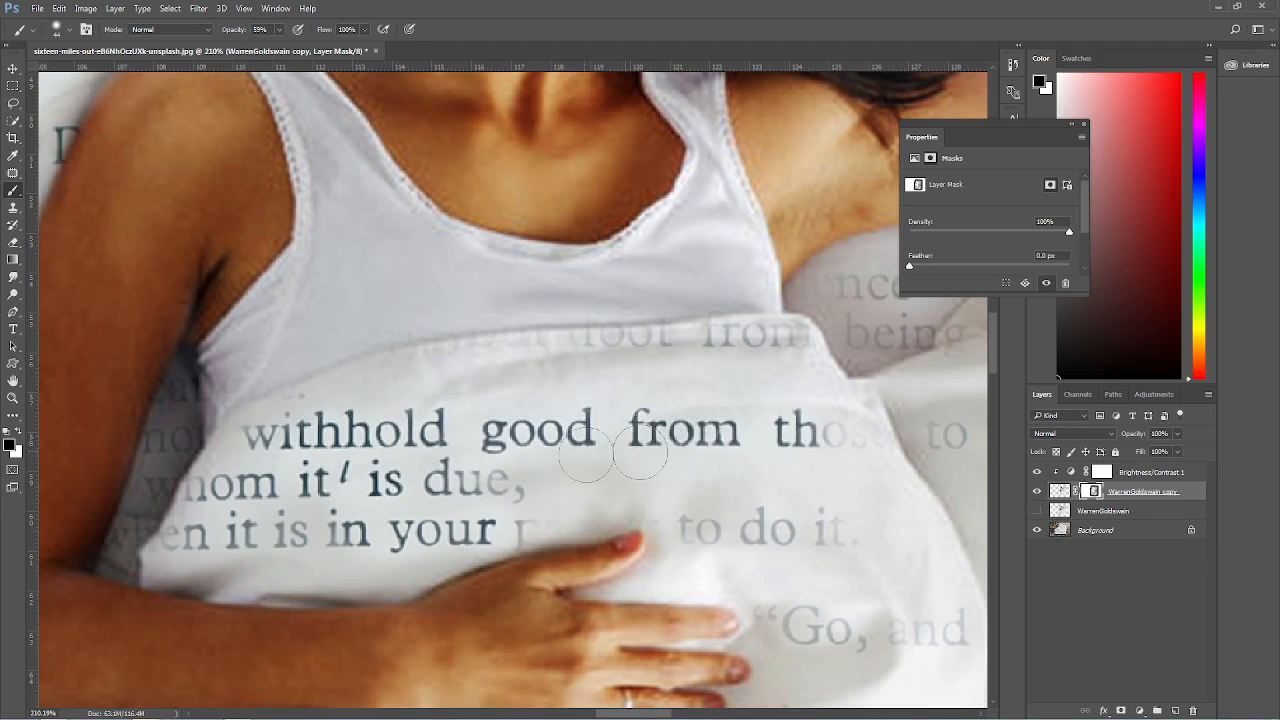
{"action": "key", "text": "ctrl+z"}
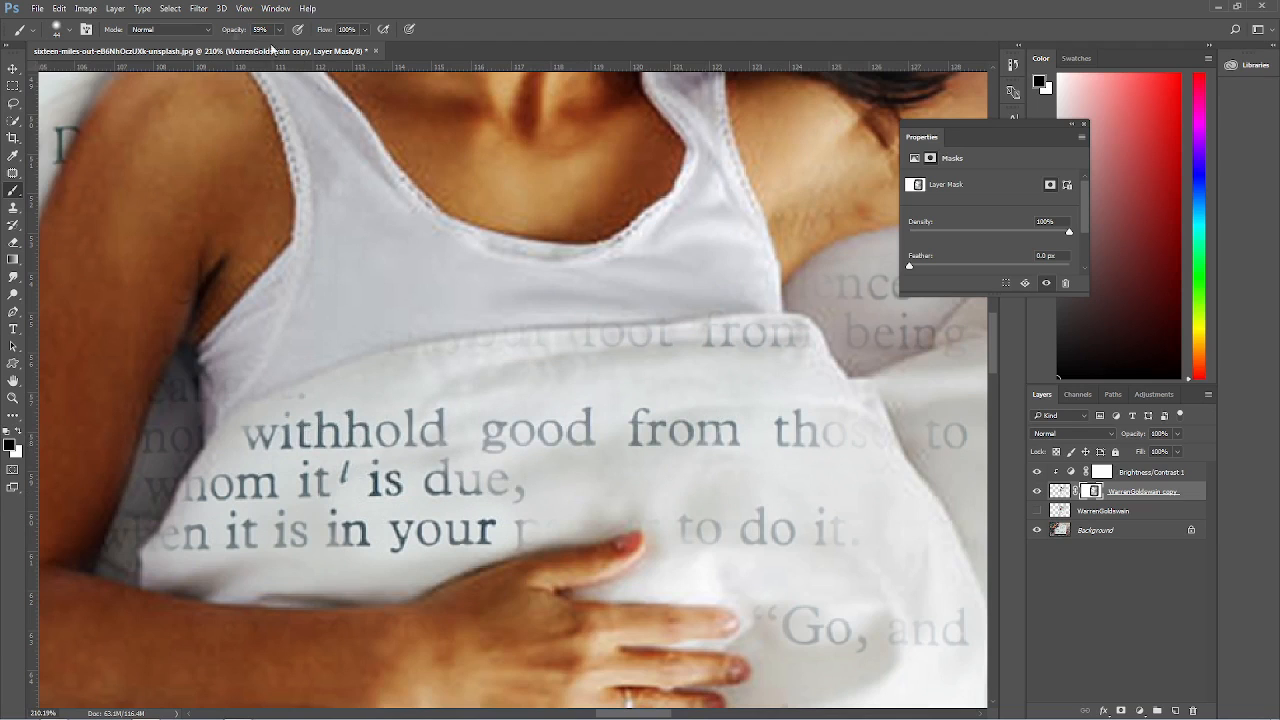
Paint the mask at 18% opacity, black over "power" above the hand and white over the stray text by the tank top's hem
{"action": "left_click_drag", "start_coordinate": [531, 537], "coordinate": [546, 532]}
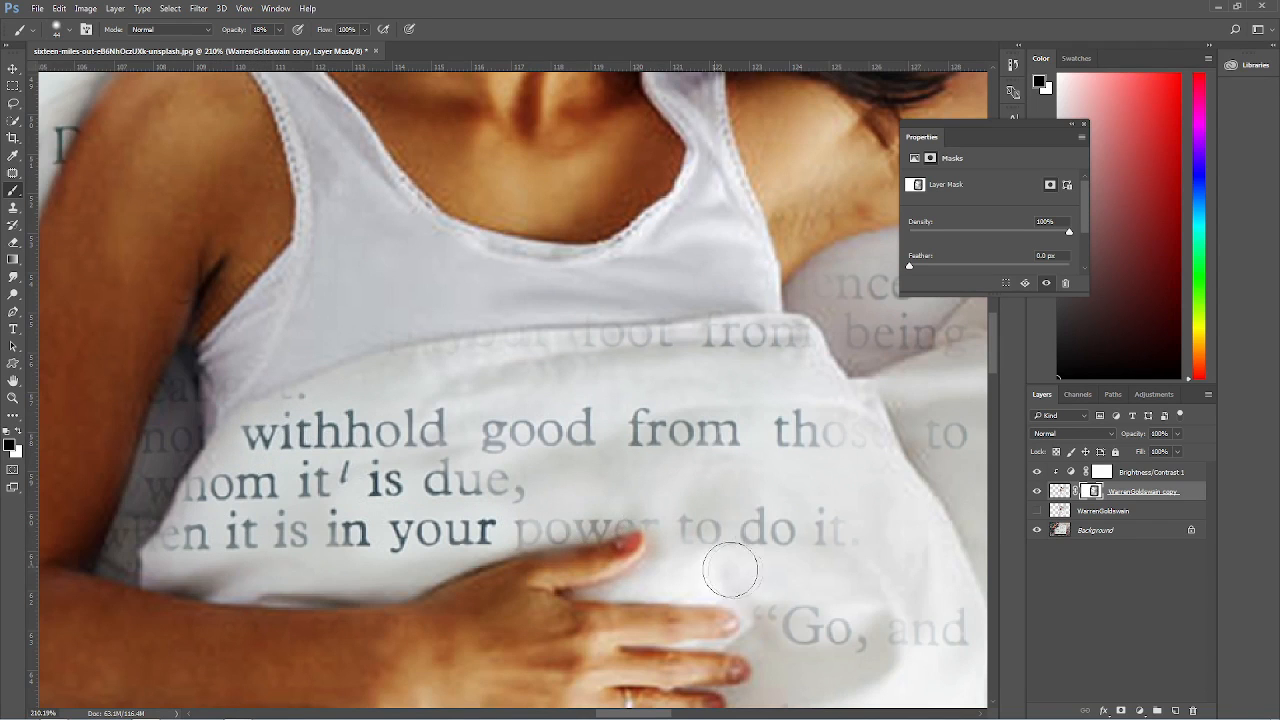
{"action": "left_click_drag", "start_coordinate": [647, 570], "coordinate": [729, 572]}
{"action": "mouse_move", "coordinate": [305, 370]}
{"action": "left_mouse_down"}
{"action": "mouse_move", "coordinate": [325, 402]}
{"action": "mouse_move", "coordinate": [312, 376]}
{"action": "mouse_move", "coordinate": [323, 391]}
{"action": "left_mouse_up"}
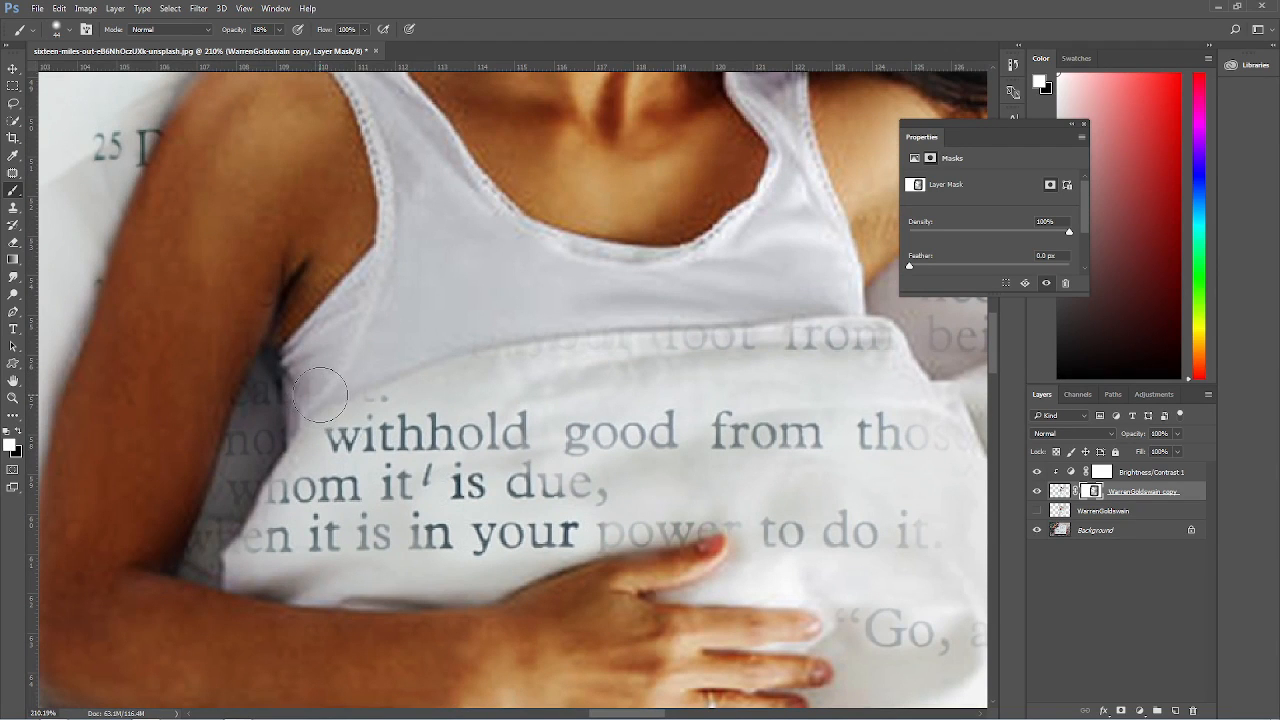
Touch up the mask at 18% opacity around the thumb by "power" and over "have it with" below the forearm
{"action": "scroll", "coordinate": [320, 430], "scroll_direction": "down", "scroll_amount": 6}
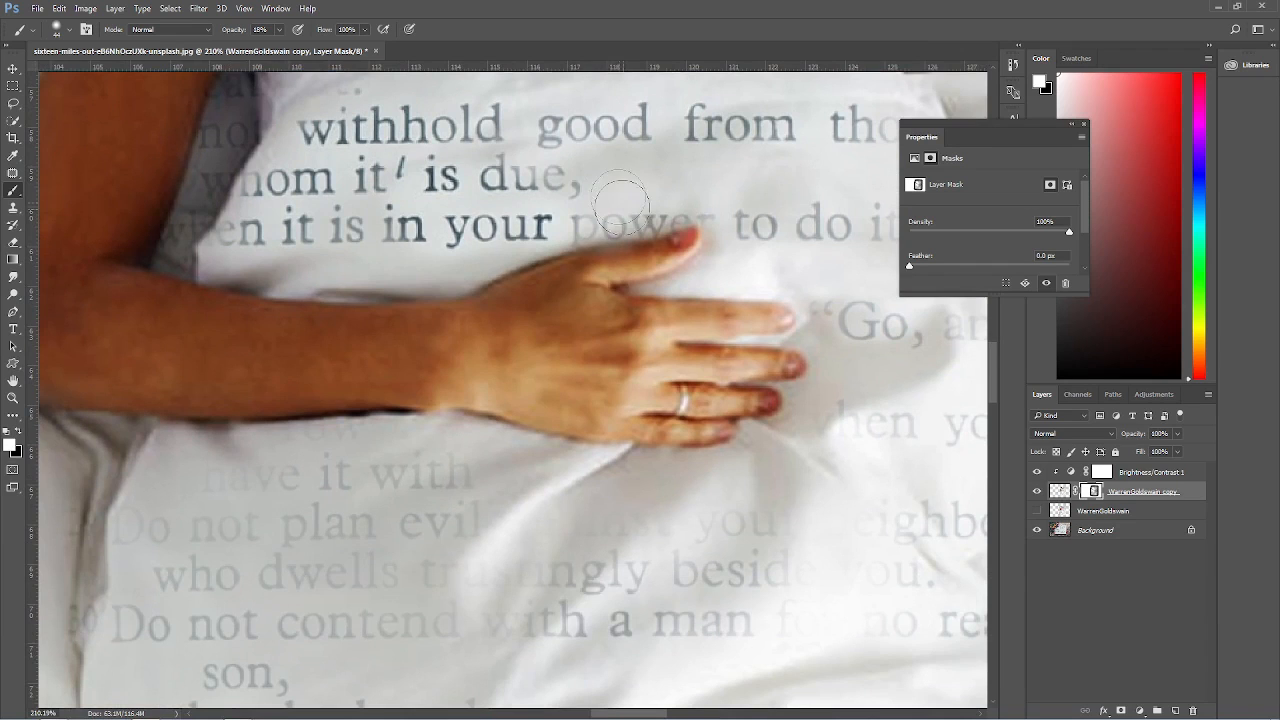
{"action": "key", "text": "x"}
{"action": "left_click_drag", "start_coordinate": [649, 217], "coordinate": [651, 211]}
{"action": "key", "text": "x"}
{"action": "mouse_move", "coordinate": [243, 478]}
{"action": "left_mouse_down"}
{"action": "mouse_move", "coordinate": [212, 478]}
{"action": "mouse_move", "coordinate": [187, 525]}
{"action": "mouse_move", "coordinate": [186, 489]}
{"action": "mouse_move", "coordinate": [245, 481]}
{"action": "left_mouse_up"}
{"action": "key", "text": "x"}
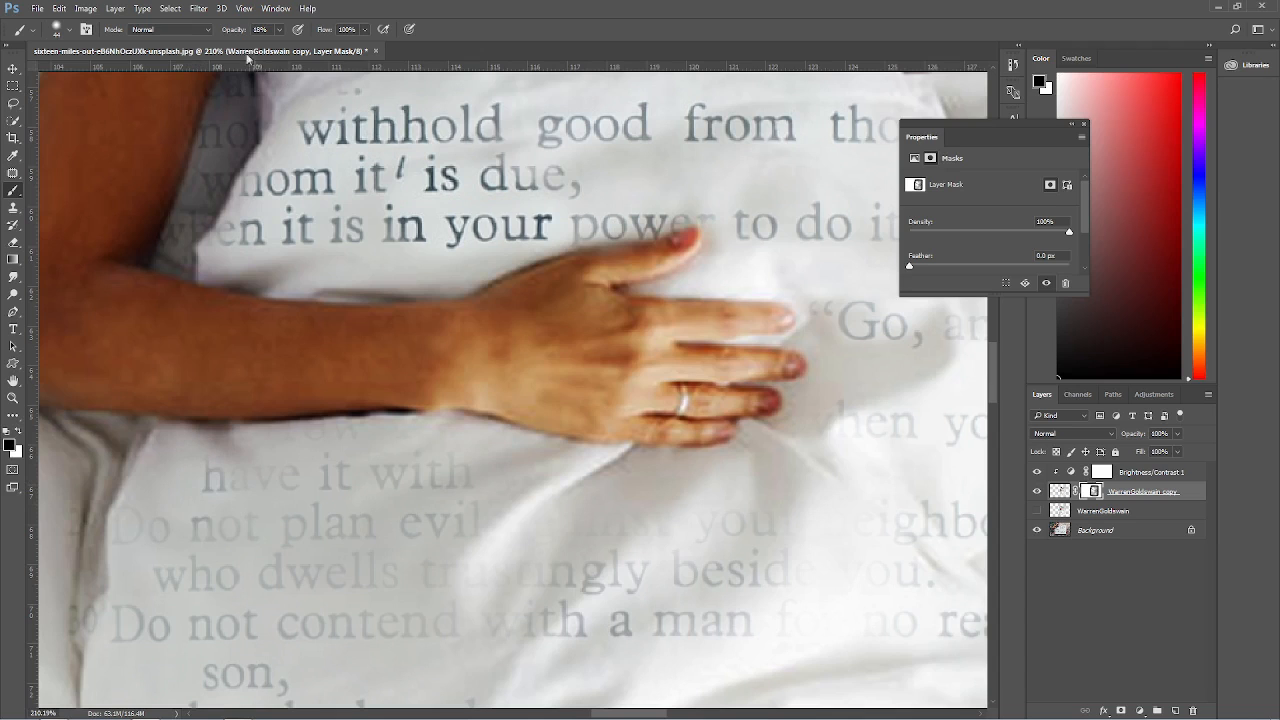
{"action": "mouse_move", "coordinate": [236, 507]}
{"action": "left_mouse_down"}
{"action": "mouse_move", "coordinate": [260, 507]}
{"action": "mouse_move", "coordinate": [275, 452]}
{"action": "mouse_move", "coordinate": [342, 451]}
{"action": "mouse_move", "coordinate": [250, 458]}
{"action": "left_mouse_up"}
Paint the mask at 4% opacity with a larger brush over the text lines on the blanket below the forearm
{"action": "key", "text": "x"}
{"action": "key", "text": "x"}
{"action": "mouse_move", "coordinate": [394, 490]}
{"action": "left_mouse_down"}
{"action": "mouse_move", "coordinate": [342, 475]}
{"action": "mouse_move", "coordinate": [381, 467]}
{"action": "mouse_move", "coordinate": [437, 492]}
{"action": "mouse_move", "coordinate": [389, 489]}
{"action": "left_mouse_up"}
{"action": "mouse_move", "coordinate": [421, 579]}
{"action": "left_mouse_down"}
{"action": "mouse_move", "coordinate": [376, 512]}
{"action": "mouse_move", "coordinate": [382, 530]}
{"action": "mouse_move", "coordinate": [356, 584]}
{"action": "left_mouse_up"}
{"action": "left_click_drag", "start_coordinate": [394, 552], "coordinate": [324, 570]}
{"action": "mouse_move", "coordinate": [404, 494]}
{"action": "left_mouse_down"}
{"action": "mouse_move", "coordinate": [408, 466]}
{"action": "mouse_move", "coordinate": [392, 476]}
{"action": "left_mouse_up"}
{"action": "left_click_drag", "start_coordinate": [452, 510], "coordinate": [342, 384]}
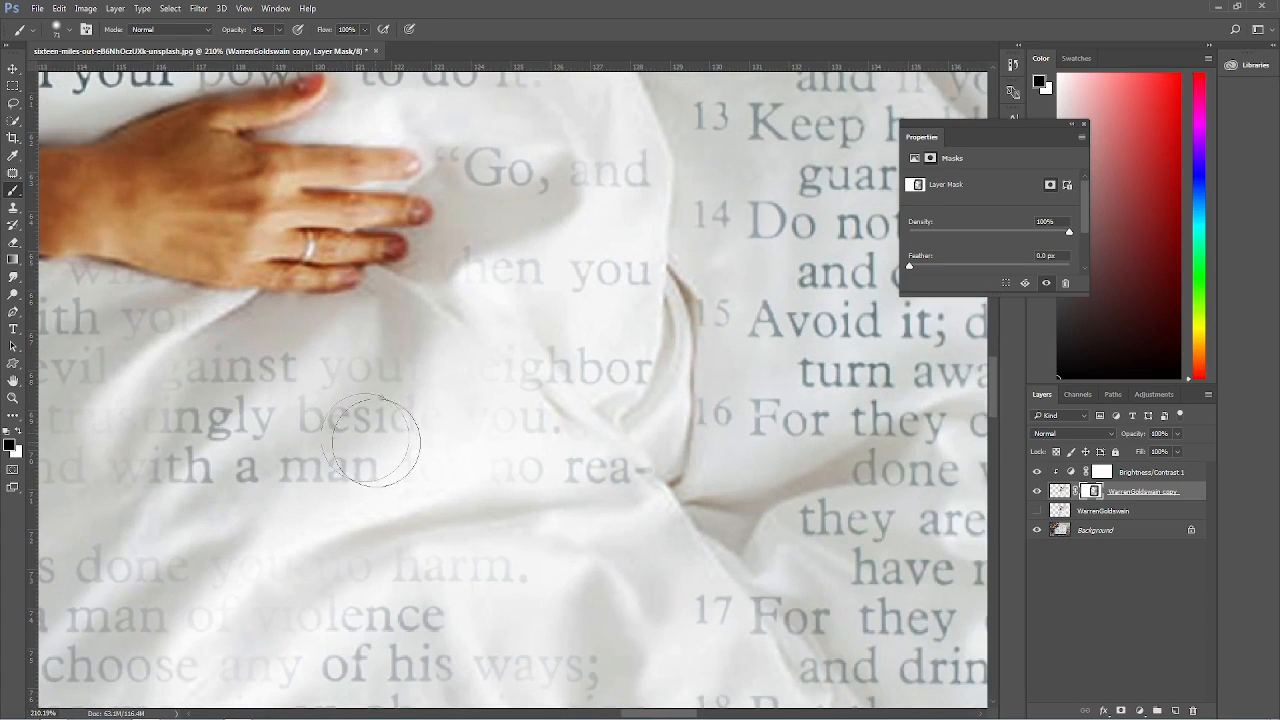
Blend the mask at 4% opacity around "beside you" and "a man for no rea-" below the hand
{"action": "key", "text": "x"}
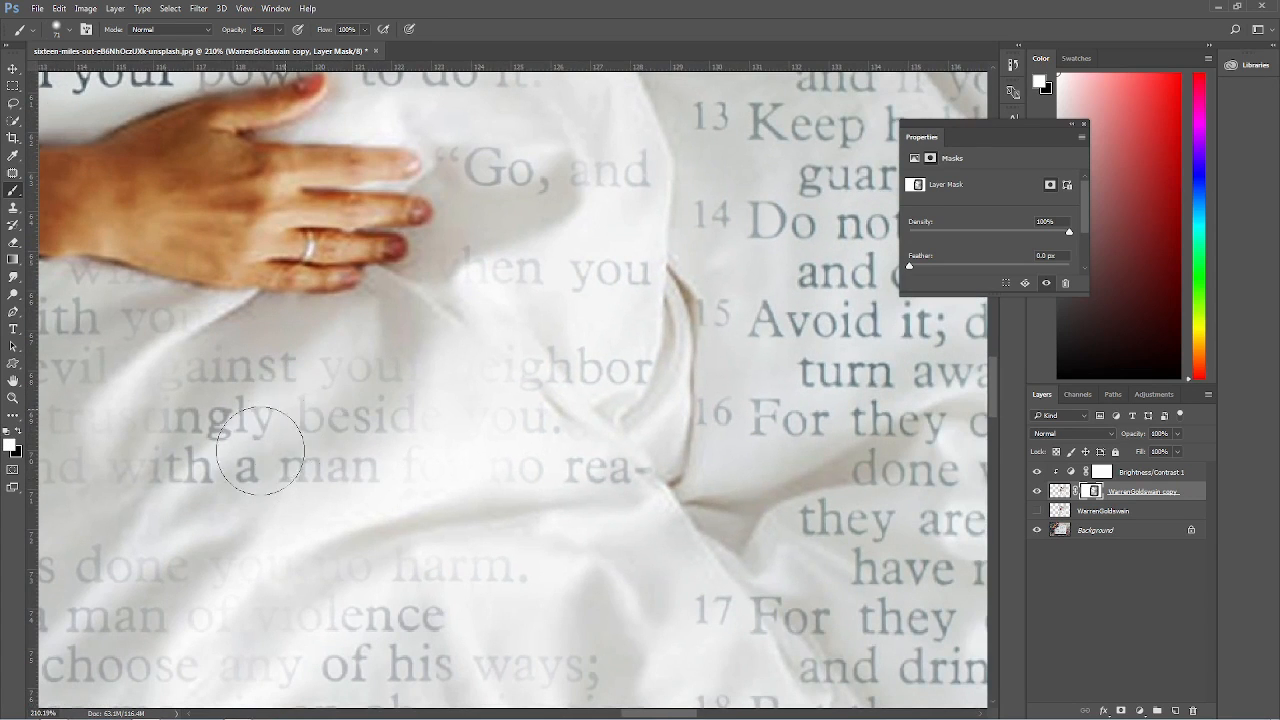
{"action": "left_click_drag", "start_coordinate": [318, 461], "coordinate": [190, 380]}
{"action": "mouse_move", "coordinate": [298, 411]}
{"action": "left_mouse_down"}
{"action": "mouse_move", "coordinate": [327, 359]}
{"action": "mouse_move", "coordinate": [329, 404]}
{"action": "mouse_move", "coordinate": [331, 344]}
{"action": "mouse_move", "coordinate": [317, 392]}
{"action": "mouse_move", "coordinate": [336, 309]}
{"action": "mouse_move", "coordinate": [386, 334]}
{"action": "left_mouse_up"}
{"action": "key", "text": "x"}
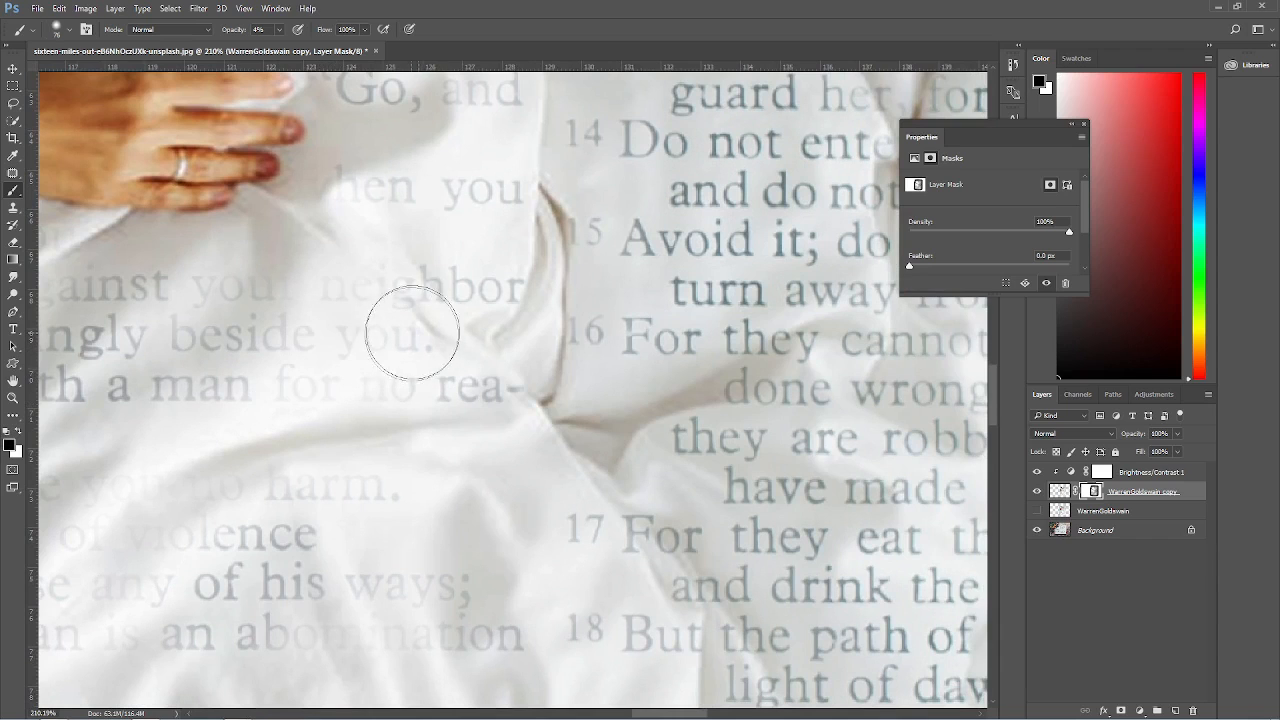
Paint the mask white at 10% opacity to bring back the blanket folds across "neighbor" and "you."
{"action": "key", "text": "x"}
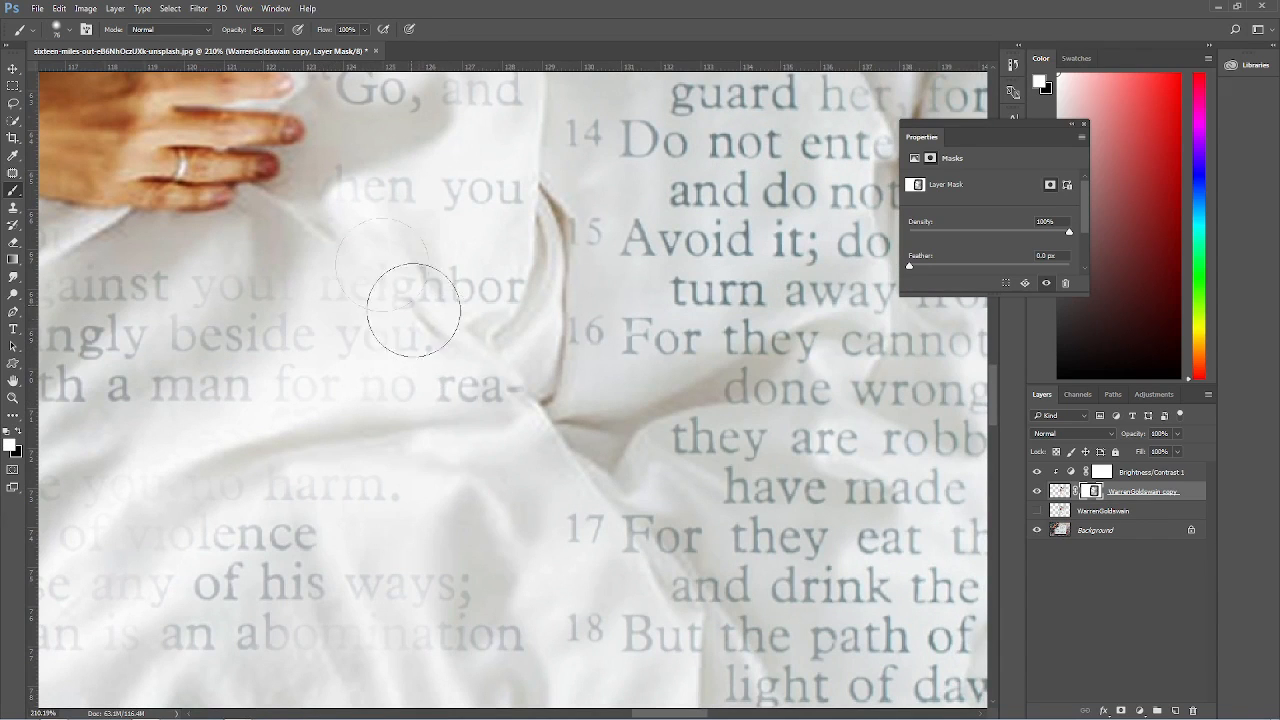
{"action": "left_click_drag", "start_coordinate": [233, 32], "coordinate": [238, 32]}
{"action": "mouse_move", "coordinate": [368, 314]}
{"action": "left_mouse_down"}
{"action": "mouse_move", "coordinate": [410, 294]}
{"action": "mouse_move", "coordinate": [427, 355]}
{"action": "mouse_move", "coordinate": [419, 304]}
{"action": "mouse_move", "coordinate": [428, 330]}
{"action": "mouse_move", "coordinate": [421, 364]}
{"action": "mouse_move", "coordinate": [488, 424]}
{"action": "mouse_move", "coordinate": [486, 366]}
{"action": "left_mouse_up"}
{"action": "key", "text": "x"}
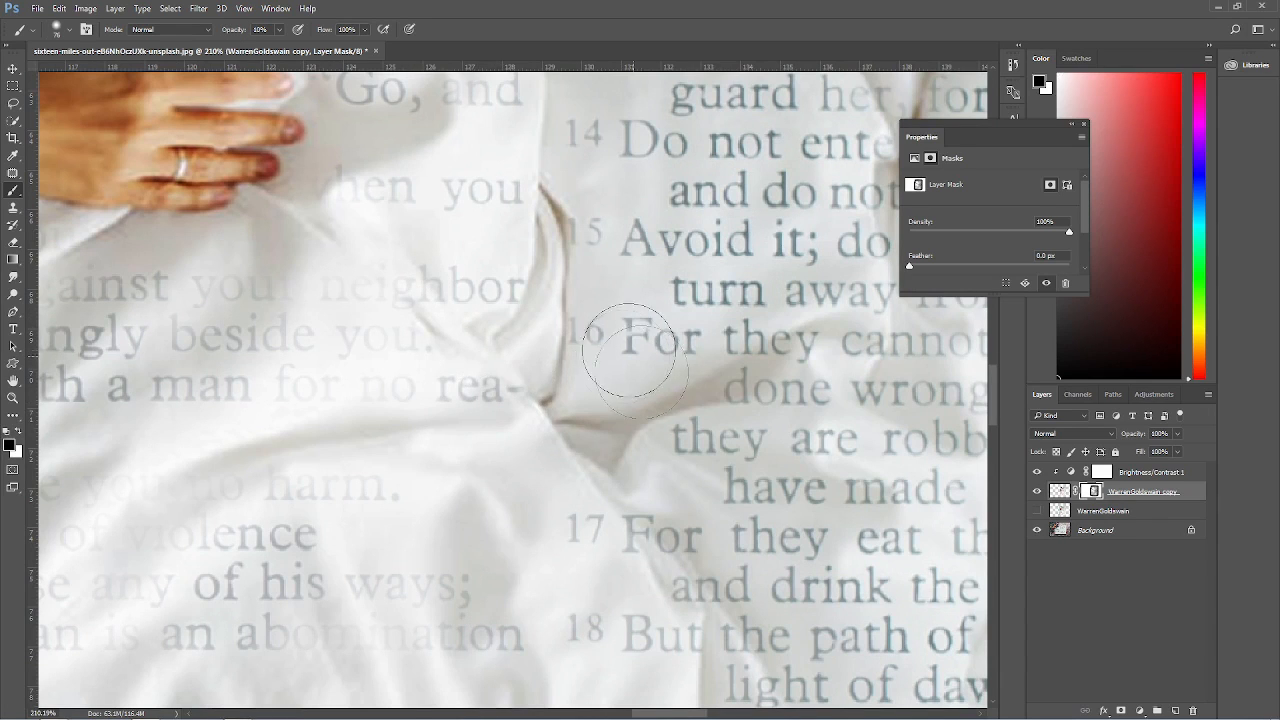
Paint the mask white with a smaller brush at 43% opacity along the crease crossing the starts of verses 17 to 19
{"action": "mouse_move", "coordinate": [363, 517]}
{"action": "left_mouse_down"}
{"action": "mouse_move", "coordinate": [270, 565]}
{"action": "mouse_move", "coordinate": [380, 609]}
{"action": "mouse_move", "coordinate": [521, 609]}
{"action": "left_mouse_up"}
{"action": "mouse_move", "coordinate": [694, 552]}
{"action": "left_mouse_down"}
{"action": "mouse_move", "coordinate": [624, 564]}
{"action": "mouse_move", "coordinate": [482, 515]}
{"action": "left_mouse_up"}
{"action": "left_click_drag", "start_coordinate": [449, 564], "coordinate": [365, 380]}
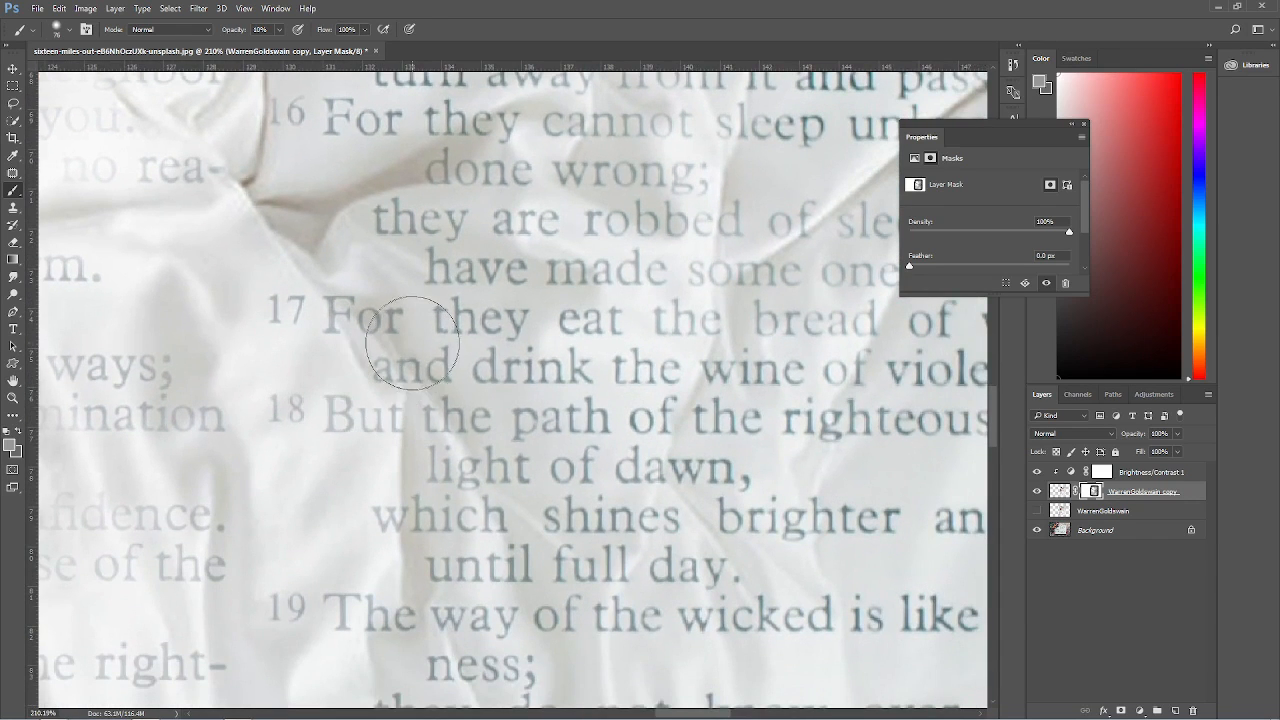
{"action": "right_click", "coordinate": [405, 345]}
{"action": "key", "text": "Return"}
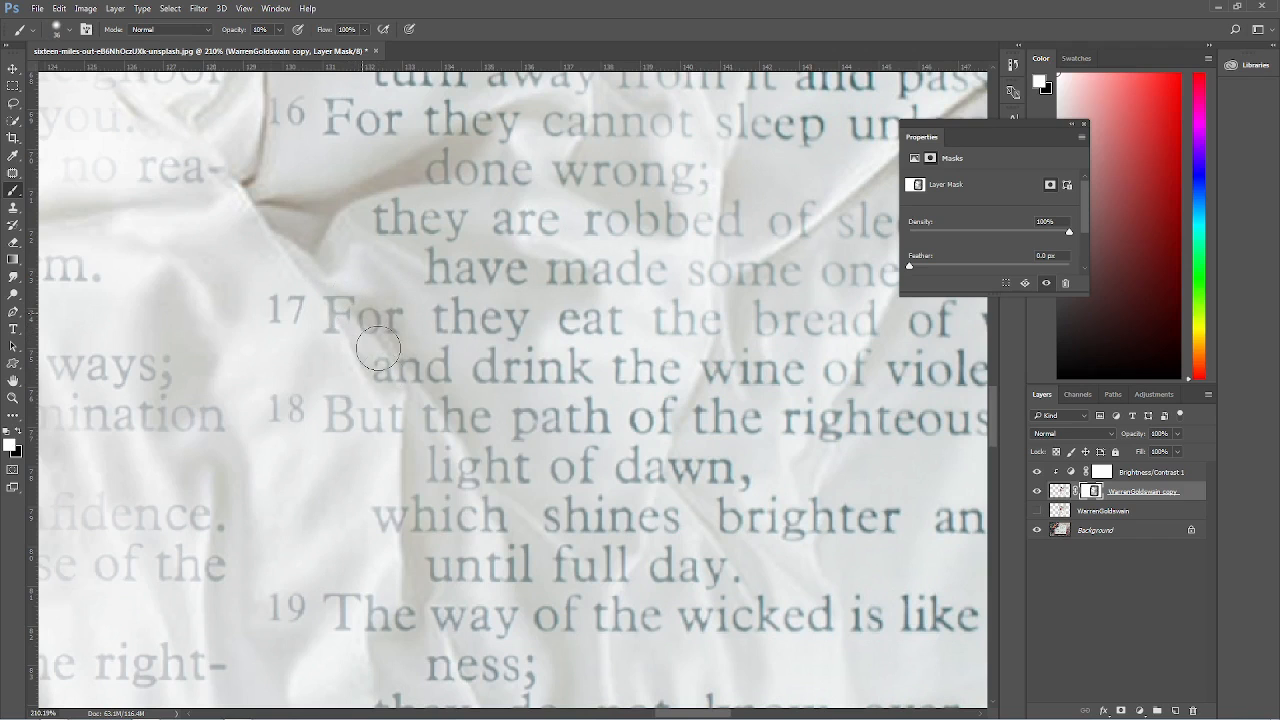
{"action": "left_click_drag", "start_coordinate": [350, 238], "coordinate": [361, 306]}
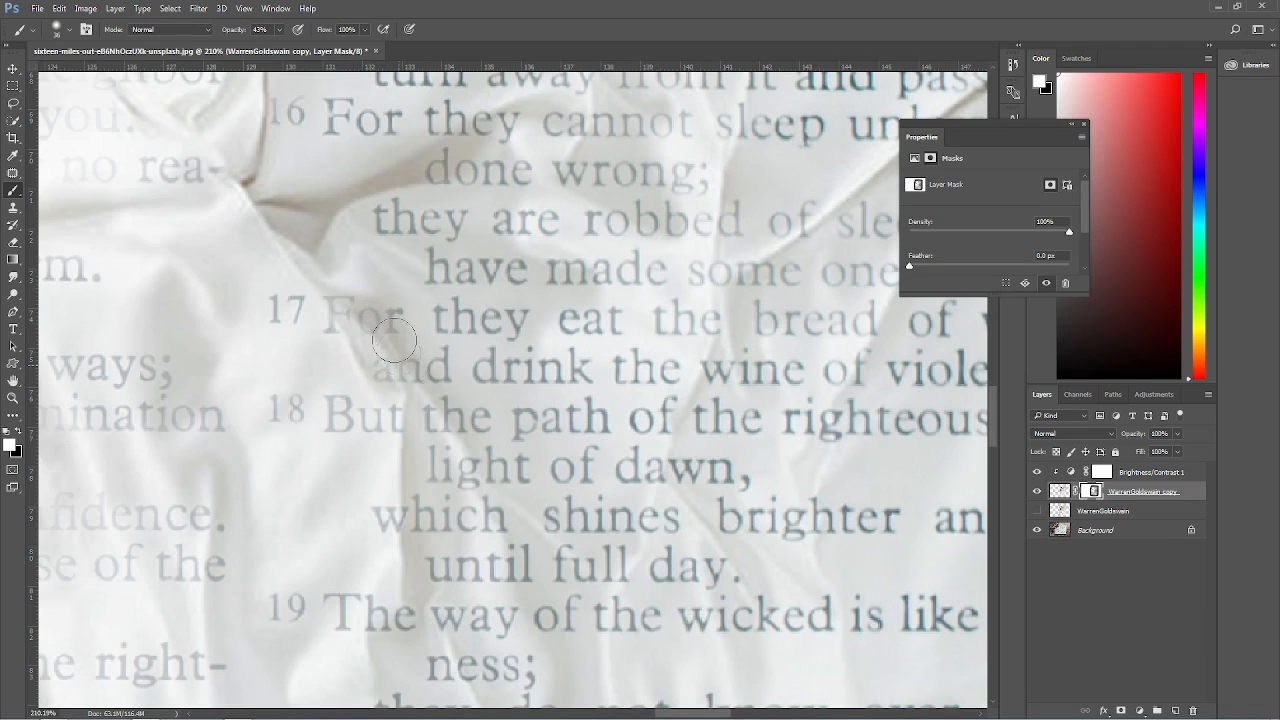
{"action": "mouse_move", "coordinate": [461, 454]}
{"action": "left_mouse_down"}
{"action": "mouse_move", "coordinate": [372, 457]}
{"action": "mouse_move", "coordinate": [261, 488]}
{"action": "left_mouse_up"}
Paint the mask white at 43% opacity with a finer brush along the diagonal fold through "some", "unless" and "pass on."
{"action": "right_click", "coordinate": [579, 299], "text": "alt"}
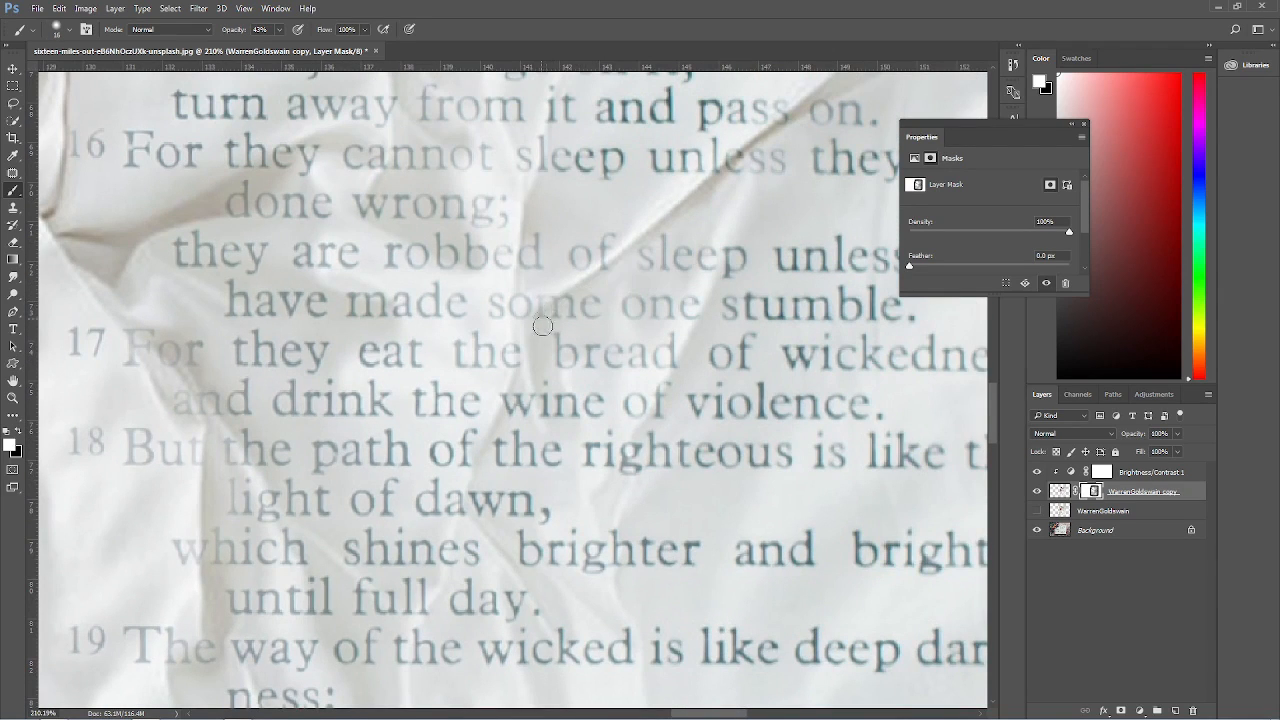
{"action": "left_click_drag", "start_coordinate": [756, 134], "coordinate": [617, 288]}
{"action": "left_click_drag", "start_coordinate": [708, 214], "coordinate": [620, 300]}
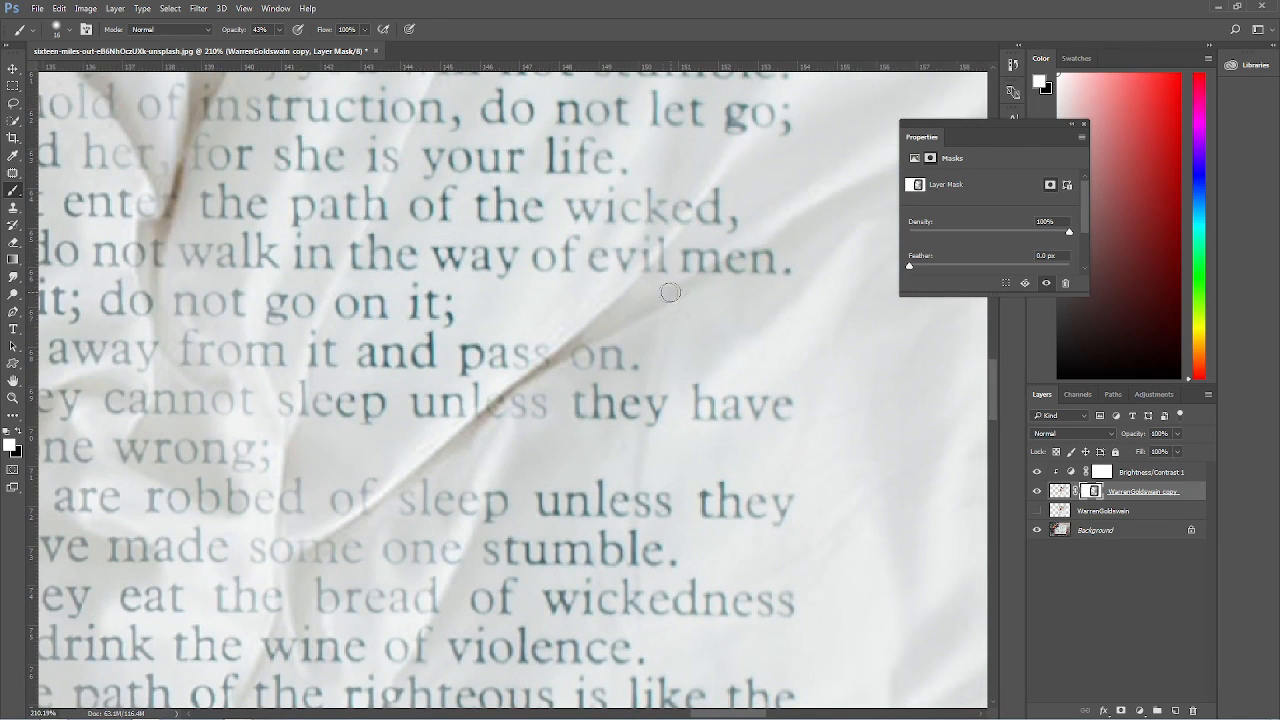
{"action": "left_click_drag", "start_coordinate": [717, 262], "coordinate": [564, 462]}
Paint the mask white at 43% opacity along the upper blanket fold crossing "your step", "in the", "way" and "life may"
{"action": "mouse_move", "coordinate": [107, 420]}
{"action": "left_mouse_down"}
{"action": "mouse_move", "coordinate": [108, 452]}
{"action": "mouse_move", "coordinate": [160, 398]}
{"action": "mouse_move", "coordinate": [187, 283]}
{"action": "left_mouse_up"}
{"action": "mouse_move", "coordinate": [229, 174]}
{"action": "left_mouse_down"}
{"action": "mouse_move", "coordinate": [163, 357]}
{"action": "mouse_move", "coordinate": [152, 339]}
{"action": "left_mouse_up"}
{"action": "left_click_drag", "start_coordinate": [240, 242], "coordinate": [194, 346]}
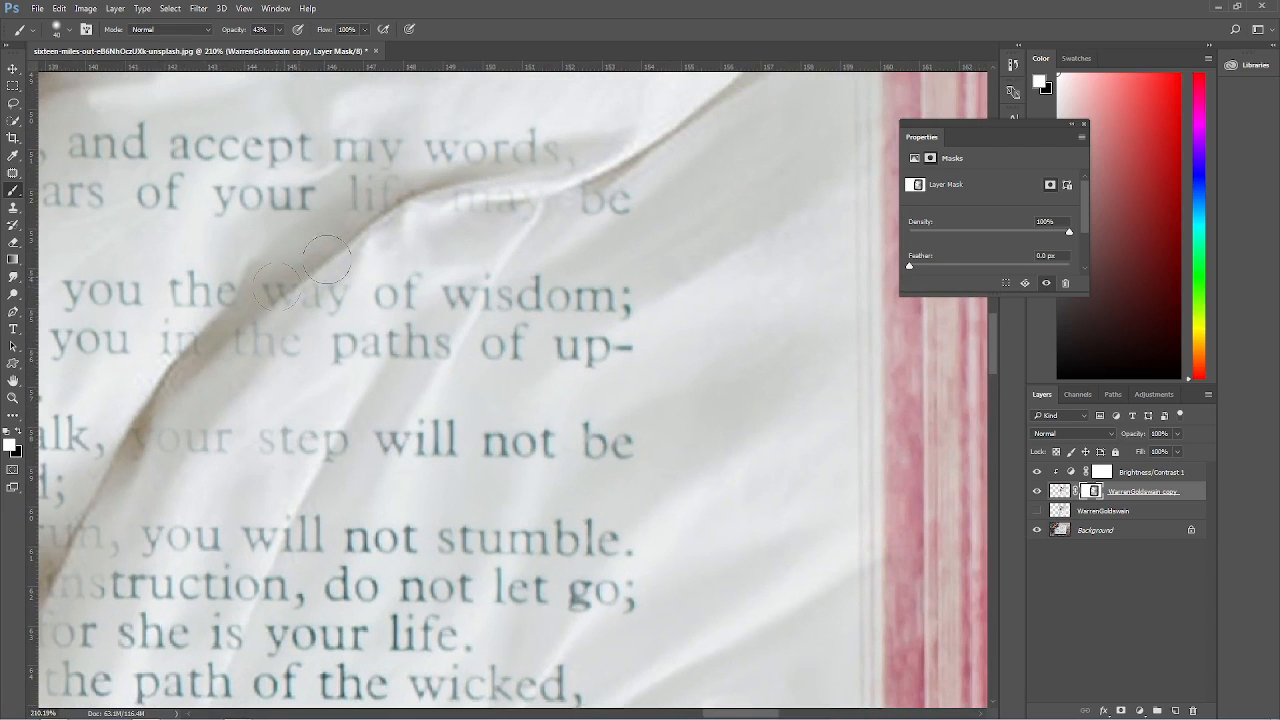
{"action": "left_click_drag", "start_coordinate": [378, 213], "coordinate": [312, 305]}
{"action": "left_click_drag", "start_coordinate": [495, 265], "coordinate": [458, 310]}
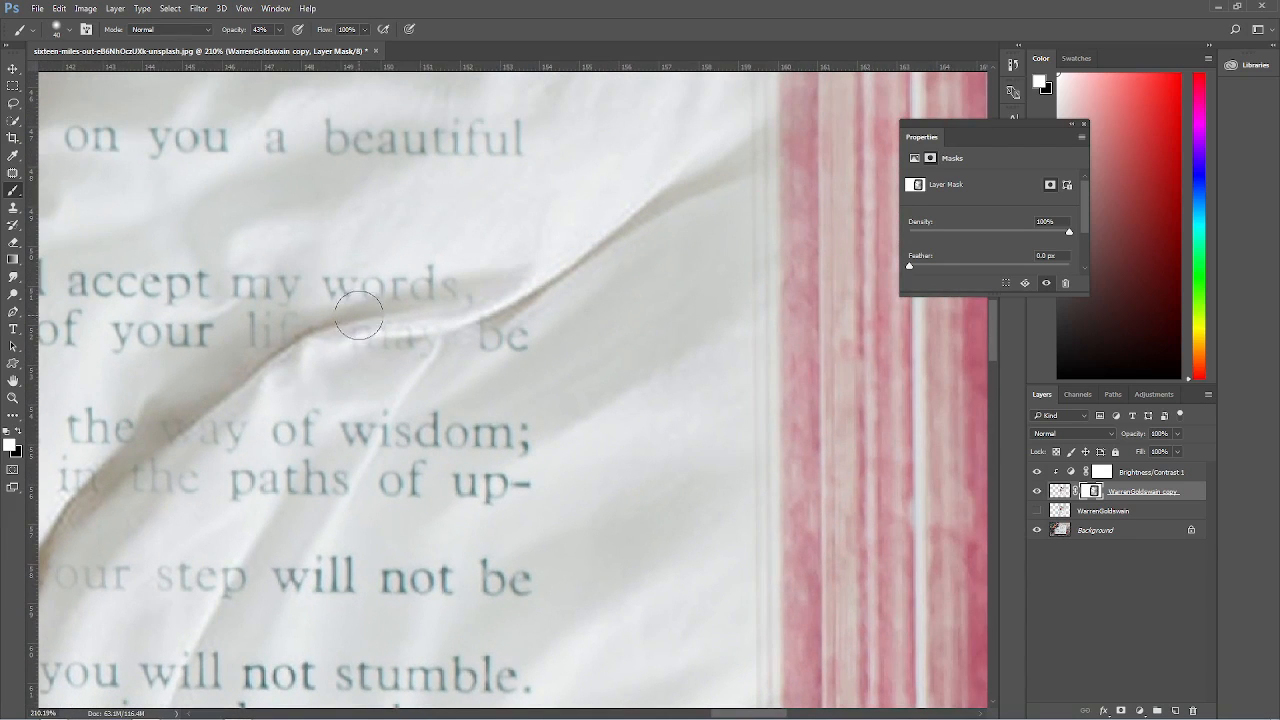
Paint the mask black at 43% opacity with a 64 px brush to reveal the verse numbers beside the book's gutter
{"action": "key", "text": "z"}
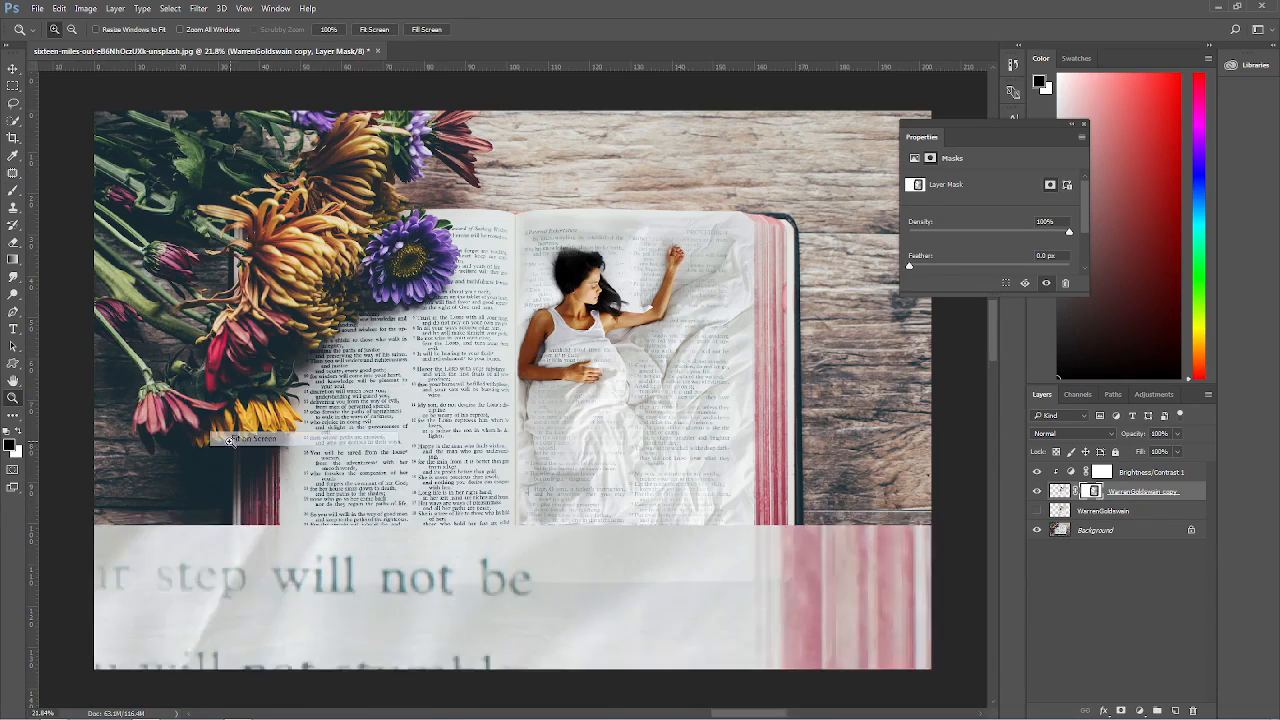
{"action": "key", "text": "ctrl+0"}
{"action": "left_click_drag", "start_coordinate": [471, 375], "coordinate": [572, 440]}
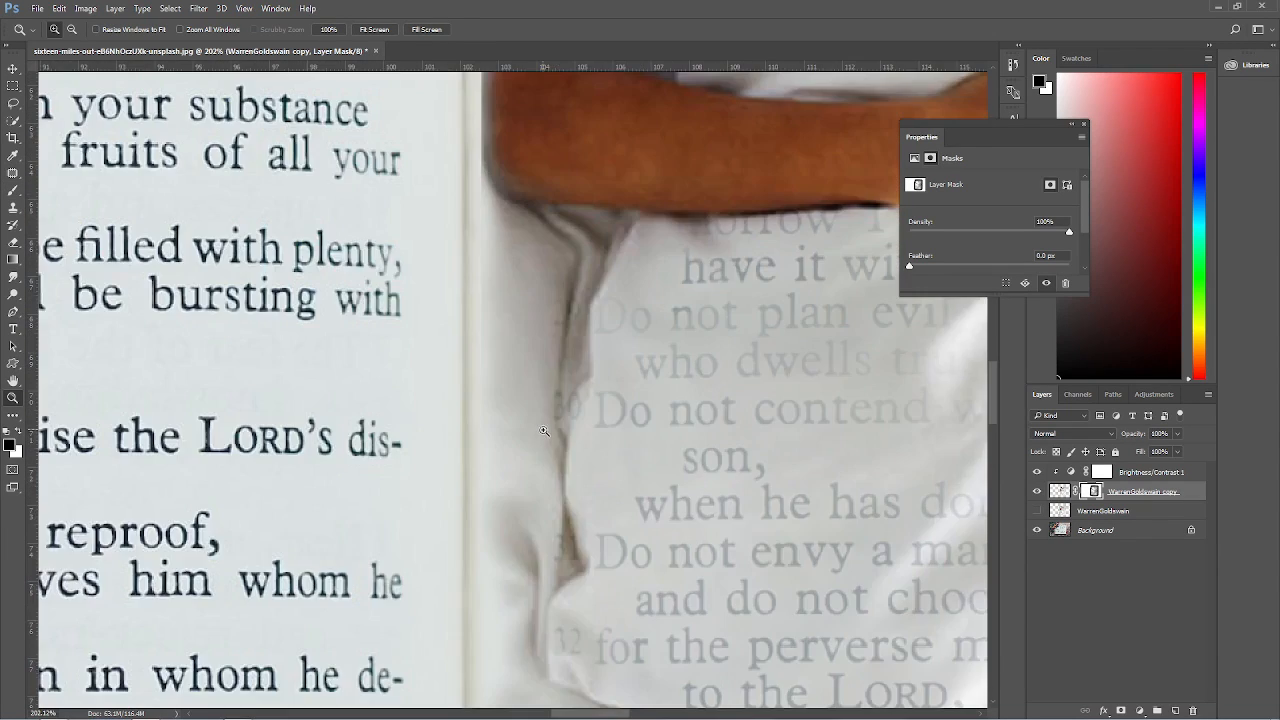
{"action": "left_click_drag", "start_coordinate": [568, 321], "coordinate": [667, 419]}
{"action": "left_click", "coordinate": [13, 190]}
{"action": "mouse_move", "coordinate": [573, 441]}
{"action": "left_mouse_down"}
{"action": "mouse_move", "coordinate": [574, 395]}
{"action": "mouse_move", "coordinate": [585, 418]}
{"action": "mouse_move", "coordinate": [610, 358]}
{"action": "mouse_move", "coordinate": [585, 332]}
{"action": "mouse_move", "coordinate": [566, 258]}
{"action": "mouse_move", "coordinate": [566, 280]}
{"action": "mouse_move", "coordinate": [557, 207]}
{"action": "left_mouse_up"}
{"action": "mouse_move", "coordinate": [614, 354]}
{"action": "left_mouse_down"}
{"action": "mouse_move", "coordinate": [636, 402]}
{"action": "mouse_move", "coordinate": [631, 391]}
{"action": "mouse_move", "coordinate": [649, 388]}
{"action": "mouse_move", "coordinate": [604, 588]}
{"action": "left_mouse_up"}
{"action": "right_click", "coordinate": [634, 390], "text": "alt"}
{"action": "mouse_move", "coordinate": [637, 395]}
{"action": "left_mouse_down"}
{"action": "mouse_move", "coordinate": [672, 322]}
{"action": "mouse_move", "coordinate": [594, 349]}
{"action": "left_mouse_up"}
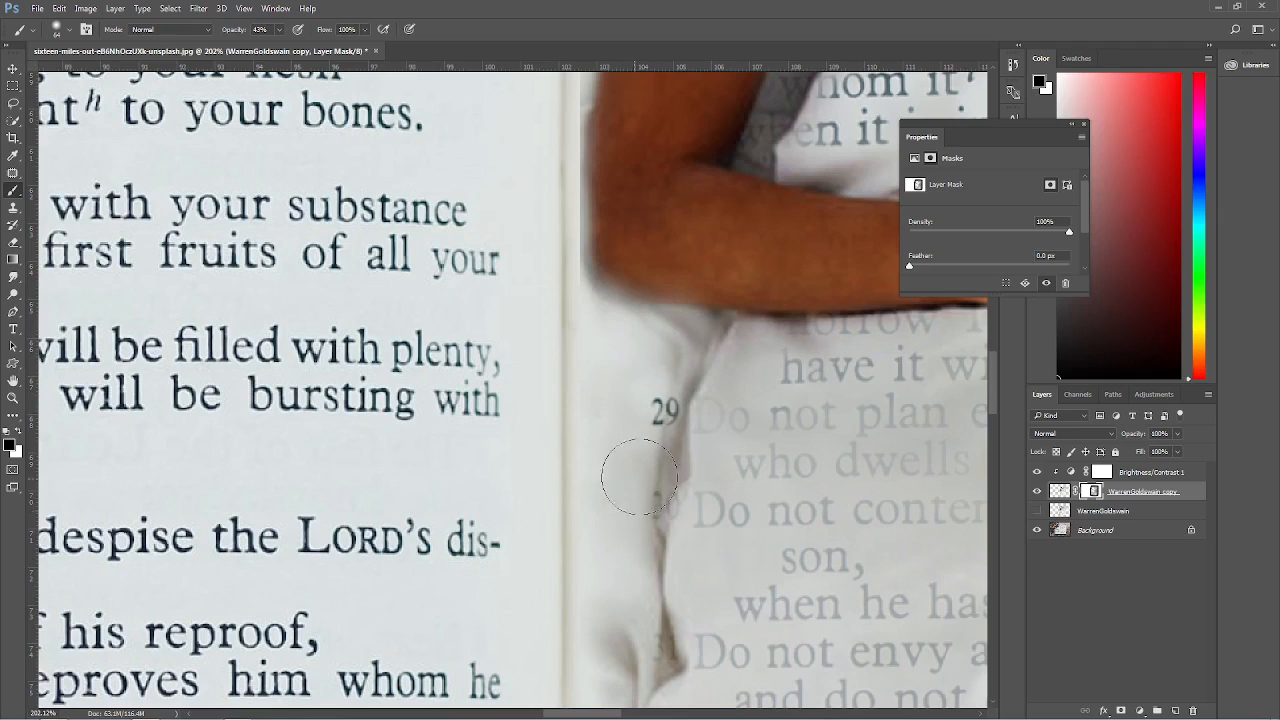
{"action": "scroll", "coordinate": [566, 437], "scroll_direction": "down", "scroll_amount": 5}
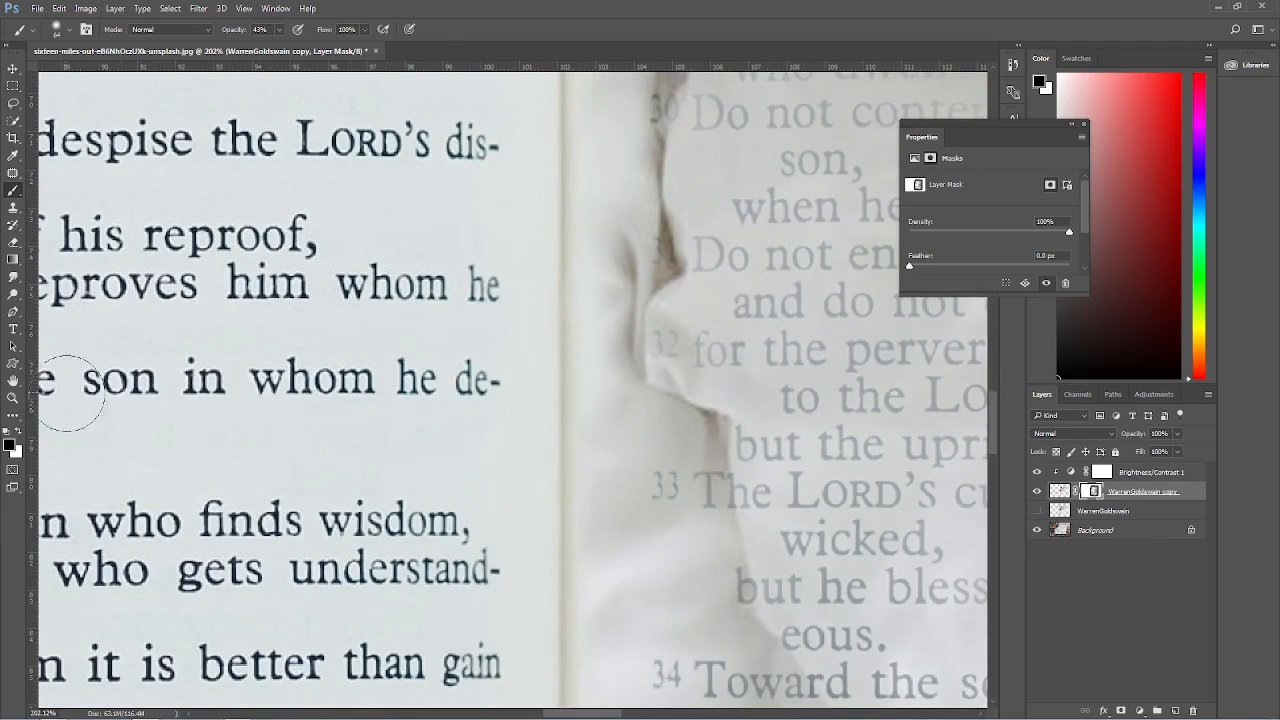
Set the Brightness/Contrast adjustment layer to brightness -4 and contrast 8, and leave all layers deselected
{"action": "key", "text": "z"}
{"action": "key", "text": "ctrl+0"}
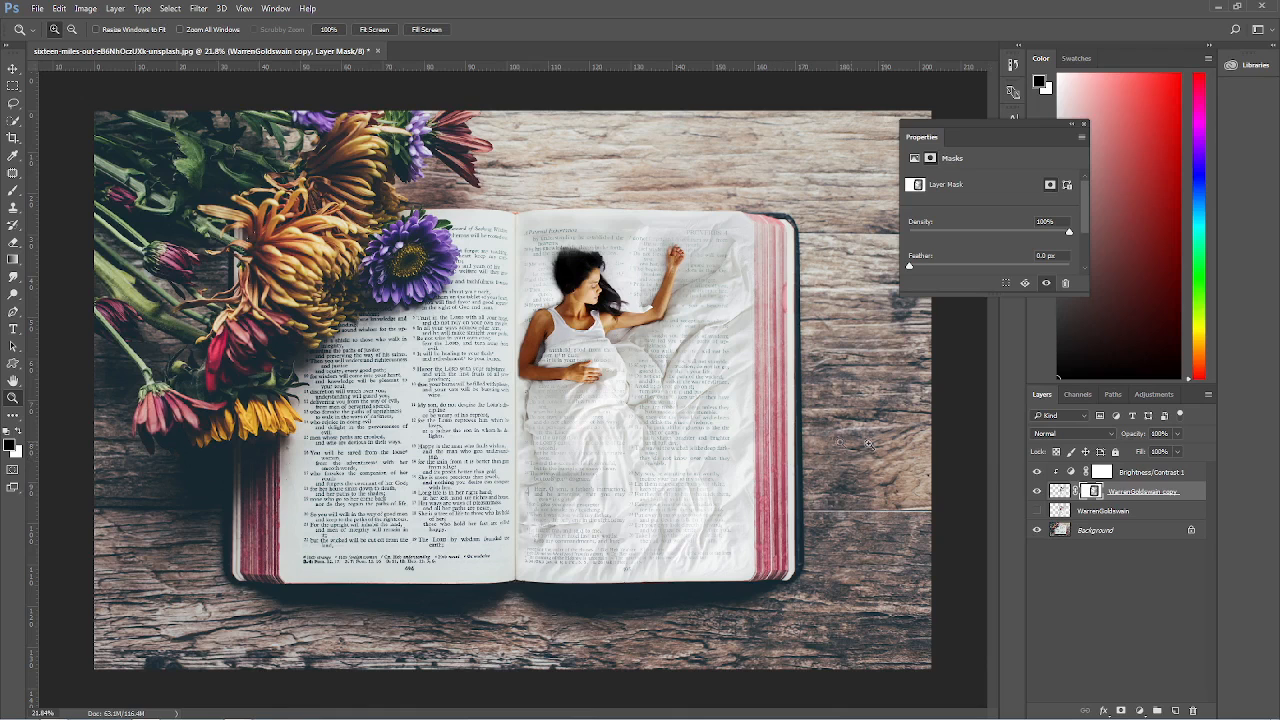
{"action": "left_click", "coordinate": [1136, 475]}
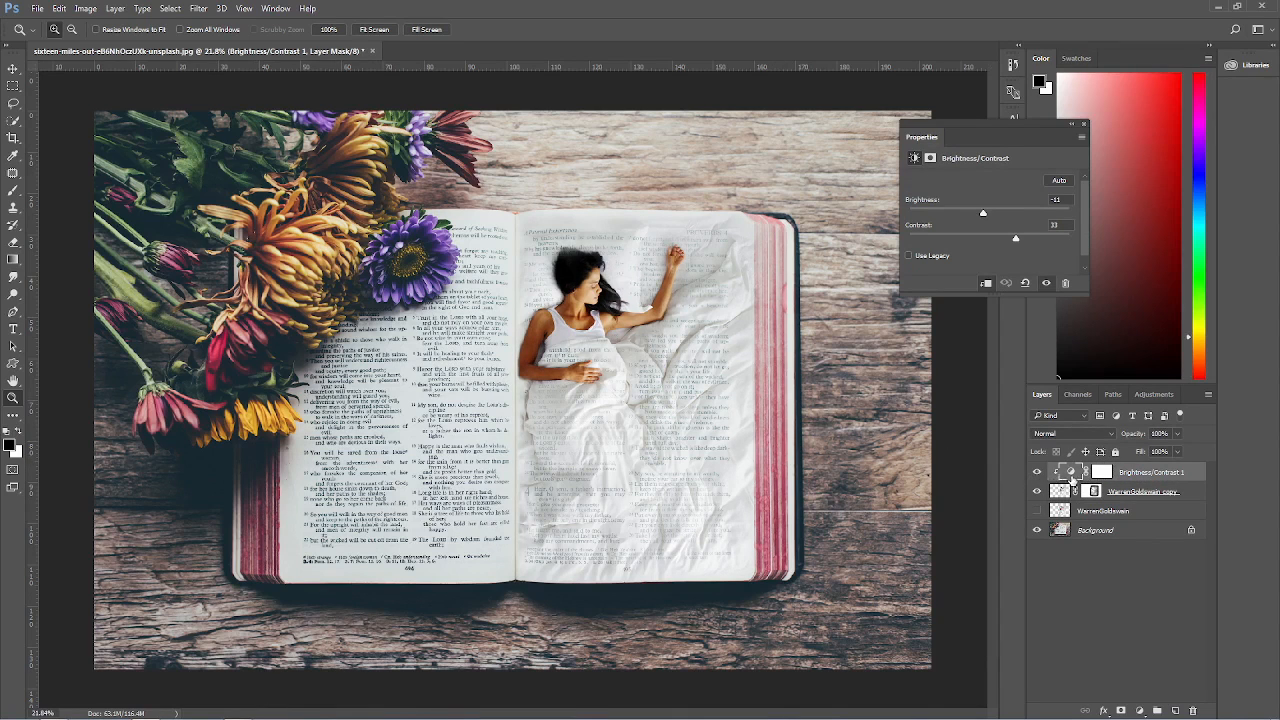
{"action": "left_click", "coordinate": [1072, 478]}
{"action": "mouse_move", "coordinate": [984, 214]}
{"action": "left_mouse_down"}
{"action": "mouse_move", "coordinate": [1012, 218]}
{"action": "mouse_move", "coordinate": [988, 218]}
{"action": "left_mouse_up"}
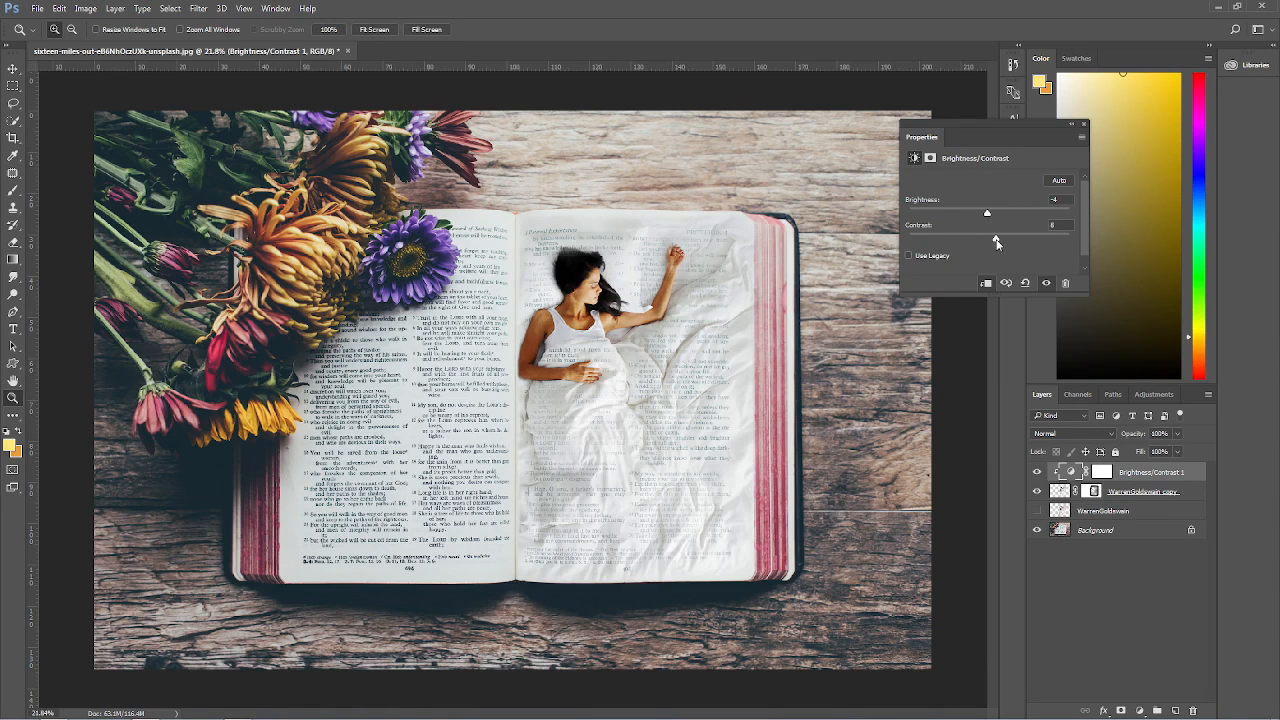
{"action": "left_click", "coordinate": [1161, 628]}
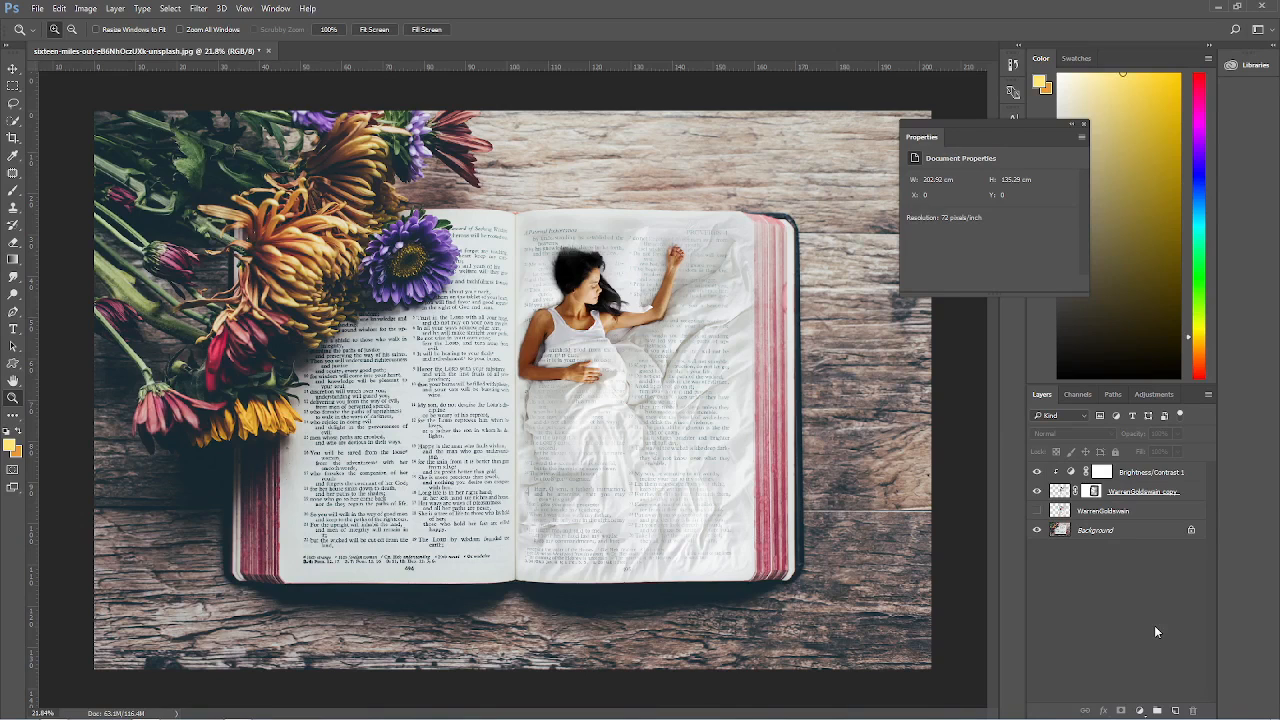
Paint the photo layer's mask white, raising the opacity from 43% to 82%, to restore solid hair over the text on the crown
{"action": "left_click_drag", "start_coordinate": [549, 225], "coordinate": [595, 275]}
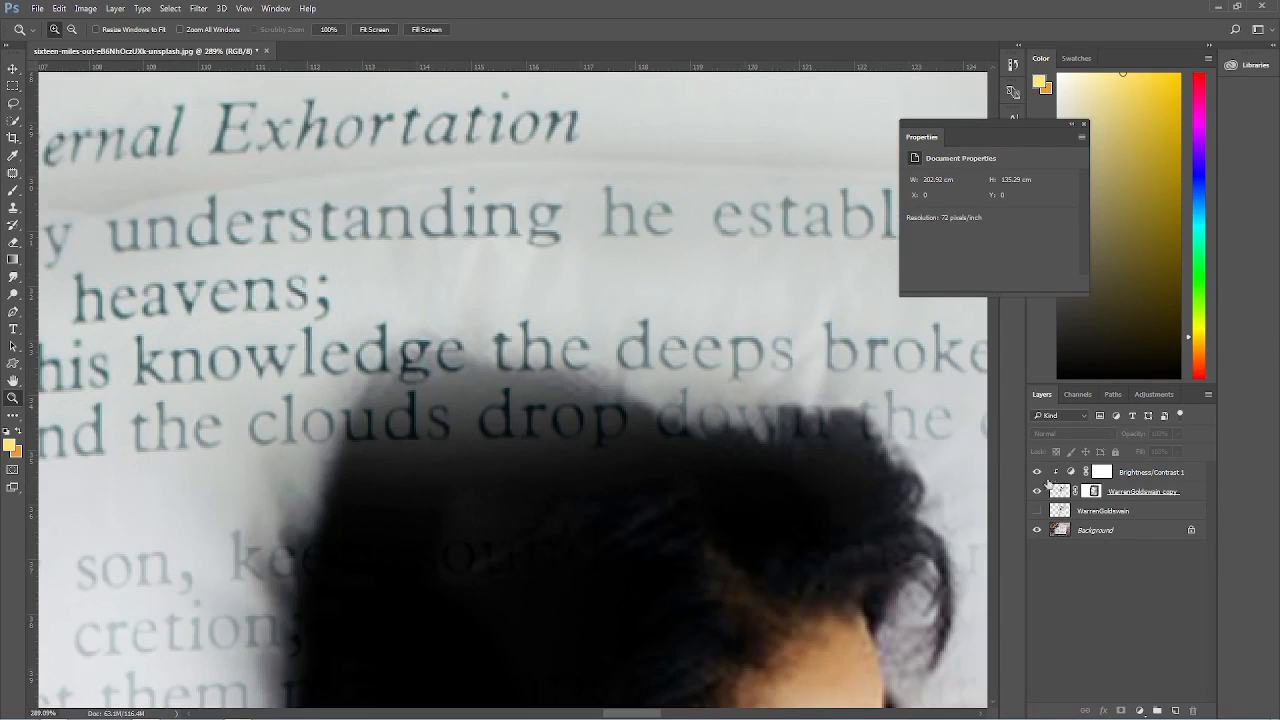
{"action": "left_click", "coordinate": [1094, 491]}
{"action": "key", "text": "b"}
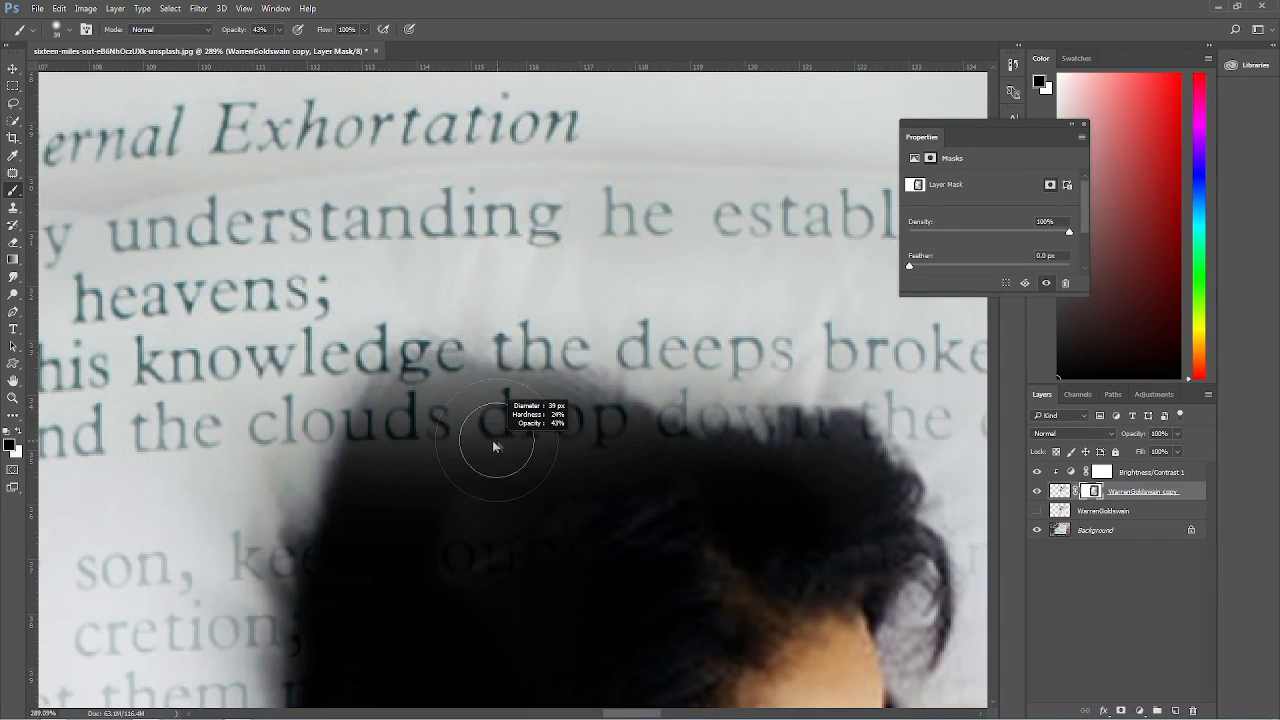
{"action": "key", "text": "x"}
{"action": "mouse_move", "coordinate": [477, 451]}
{"action": "left_mouse_down"}
{"action": "mouse_move", "coordinate": [474, 434]}
{"action": "mouse_move", "coordinate": [540, 415]}
{"action": "left_mouse_up"}
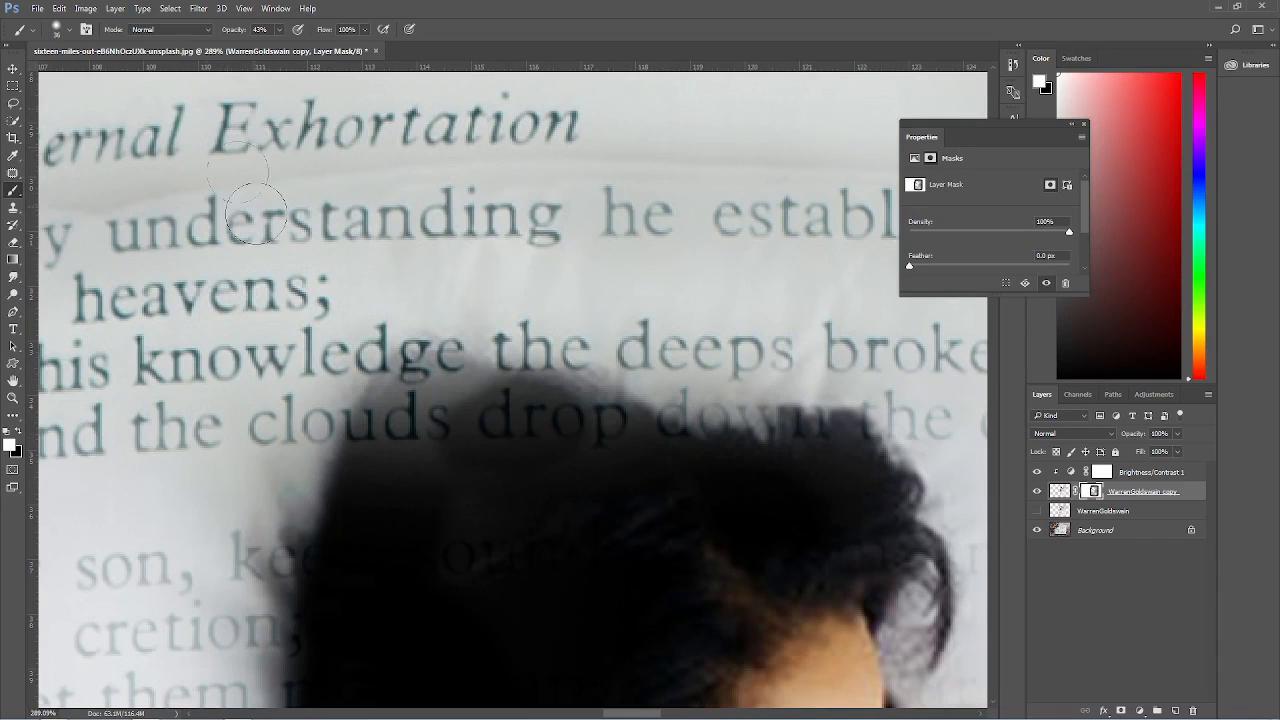
{"action": "left_click_drag", "start_coordinate": [237, 31], "coordinate": [276, 31]}
{"action": "left_click_drag", "start_coordinate": [405, 404], "coordinate": [377, 435]}
{"action": "mouse_move", "coordinate": [580, 485]}
{"action": "left_mouse_down"}
{"action": "mouse_move", "coordinate": [523, 429]}
{"action": "mouse_move", "coordinate": [489, 443]}
{"action": "mouse_move", "coordinate": [643, 460]}
{"action": "mouse_move", "coordinate": [817, 457]}
{"action": "mouse_move", "coordinate": [847, 509]}
{"action": "left_mouse_up"}
{"action": "left_click_drag", "start_coordinate": [449, 559], "coordinate": [557, 451]}
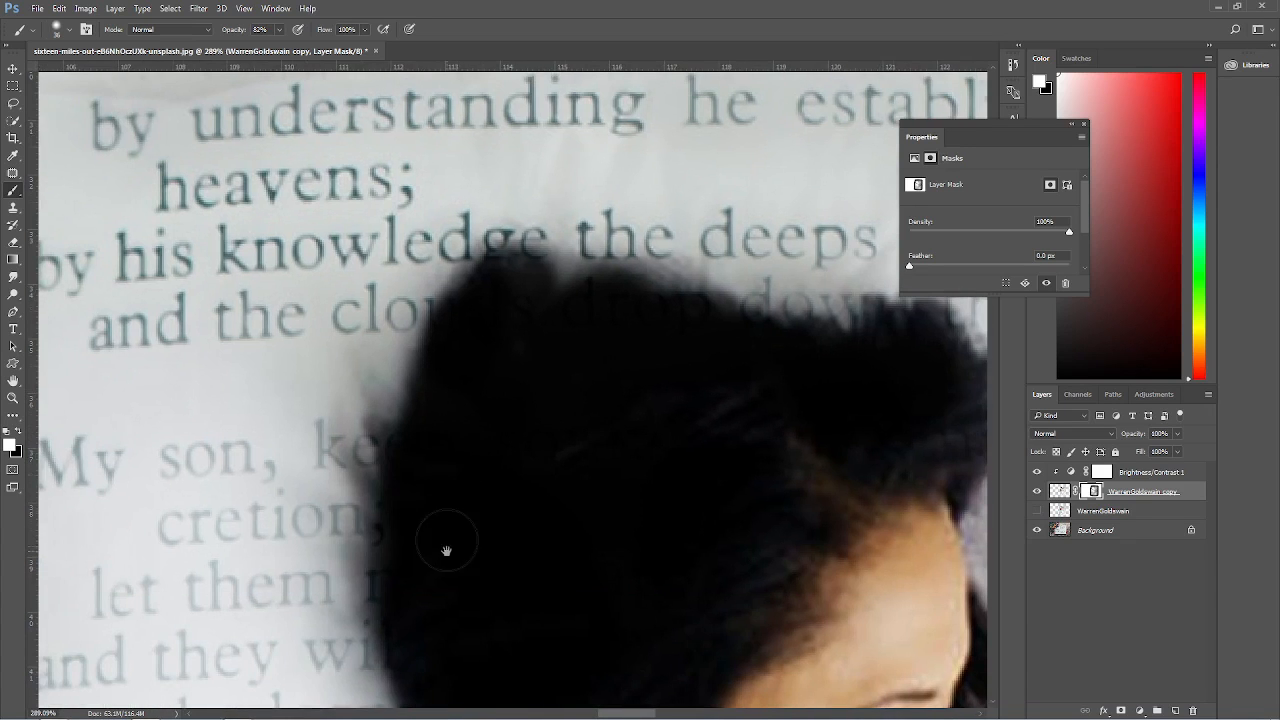
Paint the mask white at 82% opacity along the back of the head and the loose strands to clear text from the hair
{"action": "left_click_drag", "start_coordinate": [446, 537], "coordinate": [447, 413]}
{"action": "left_click_drag", "start_coordinate": [424, 349], "coordinate": [374, 219]}
{"action": "left_click_drag", "start_coordinate": [405, 430], "coordinate": [439, 605]}
{"action": "left_click_drag", "start_coordinate": [746, 231], "coordinate": [400, 303]}
{"action": "left_click_drag", "start_coordinate": [640, 550], "coordinate": [500, 260]}
{"action": "left_click_drag", "start_coordinate": [596, 446], "coordinate": [491, 335]}
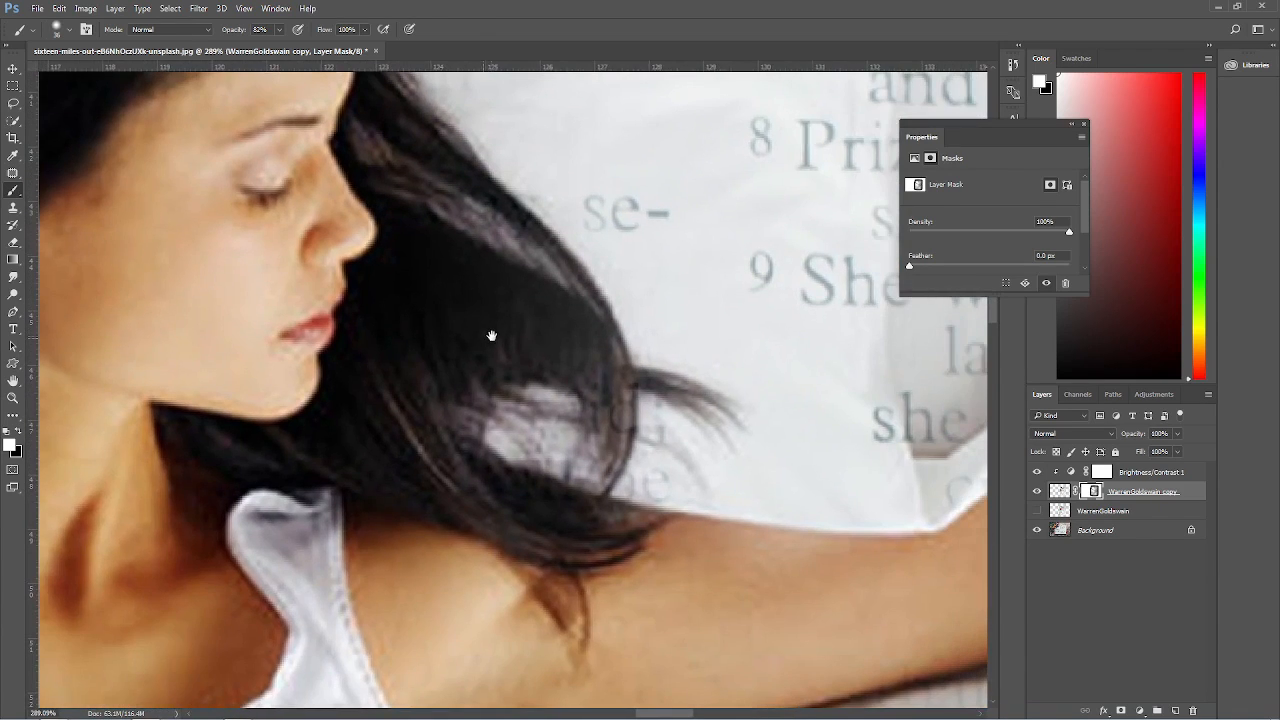
{"action": "left_click", "coordinate": [677, 387], "text": "alt"}
{"action": "left_click_drag", "start_coordinate": [595, 361], "coordinate": [402, 408]}
Paint the mask black at 47% opacity over "ur", "soul" and "se-" beside the hair, undoing the overly strong 82% strokes
{"action": "key", "text": "x"}
{"action": "left_click_drag", "start_coordinate": [683, 466], "coordinate": [678, 469]}
{"action": "left_click_drag", "start_coordinate": [404, 266], "coordinate": [446, 280]}
{"action": "left_click_drag", "start_coordinate": [430, 230], "coordinate": [442, 351]}
{"action": "left_click_drag", "start_coordinate": [288, 238], "coordinate": [269, 220]}
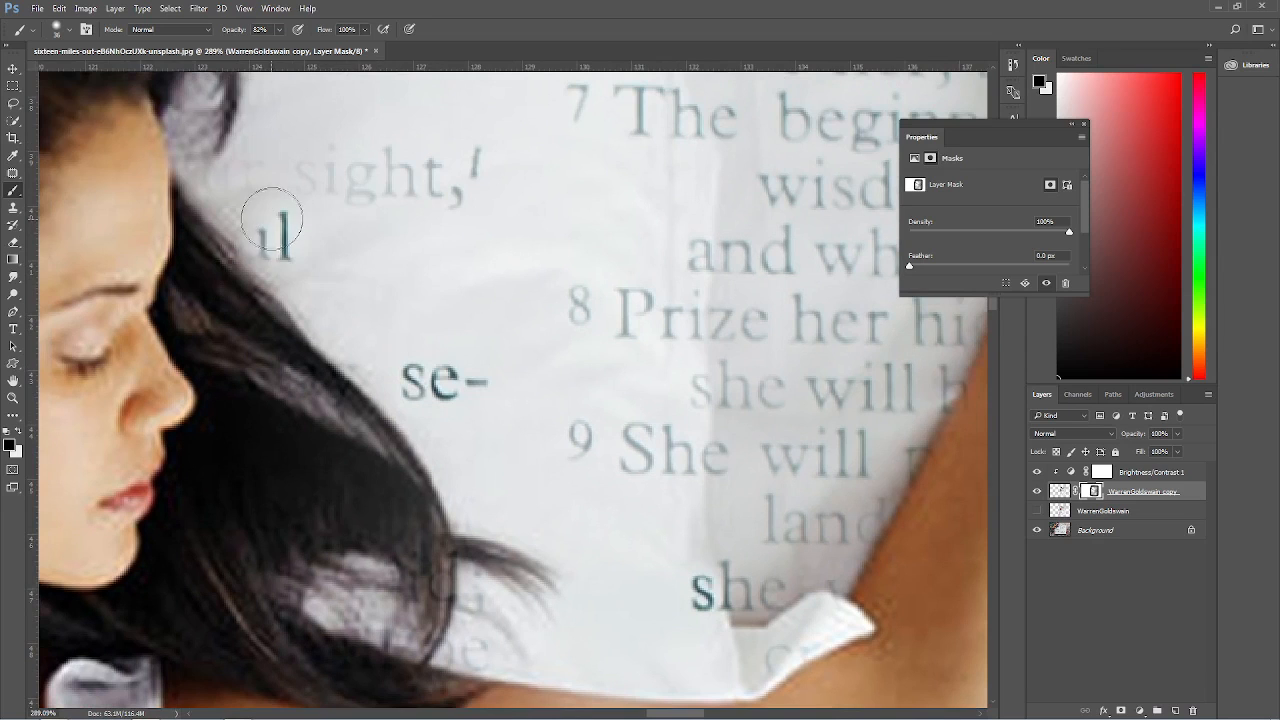
{"action": "key", "text": "ctrl+alt+z"}
{"action": "key", "text": "ctrl+alt+z"}
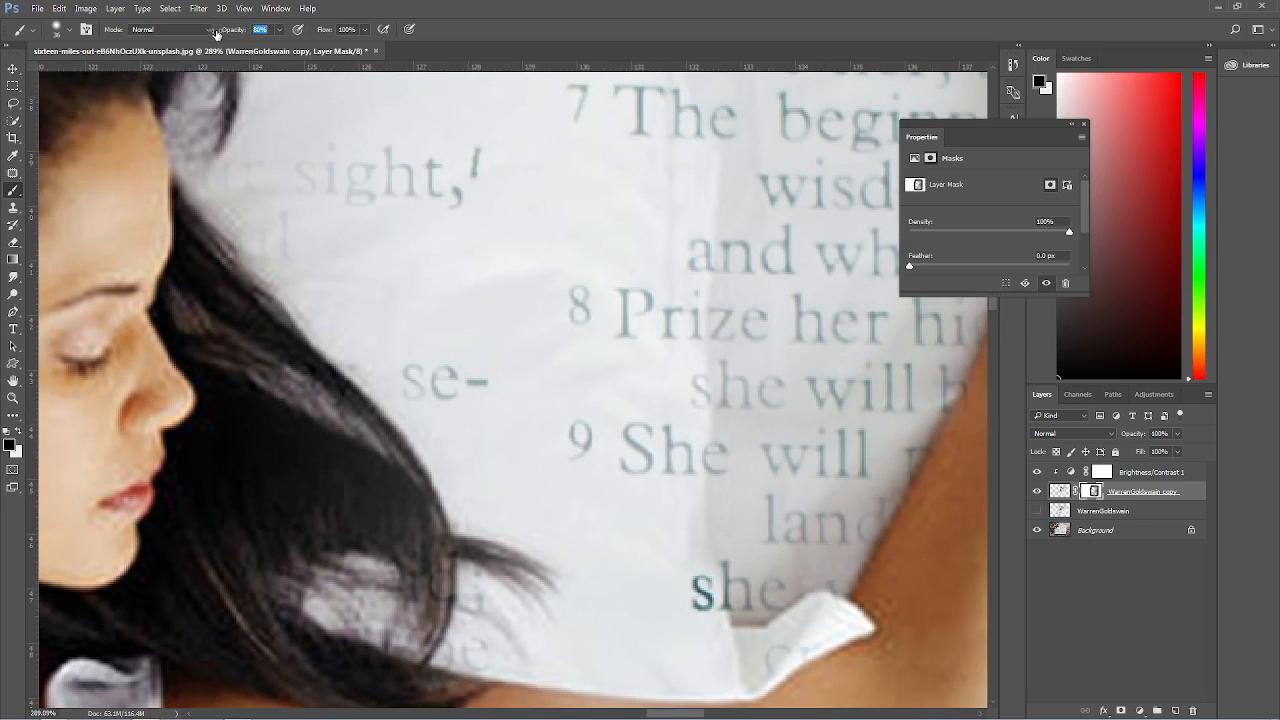
{"action": "mouse_move", "coordinate": [240, 182]}
{"action": "left_mouse_down"}
{"action": "mouse_move", "coordinate": [240, 215]}
{"action": "mouse_move", "coordinate": [429, 391]}
{"action": "left_mouse_up"}
{"action": "key", "text": "ctrl+alt+z"}
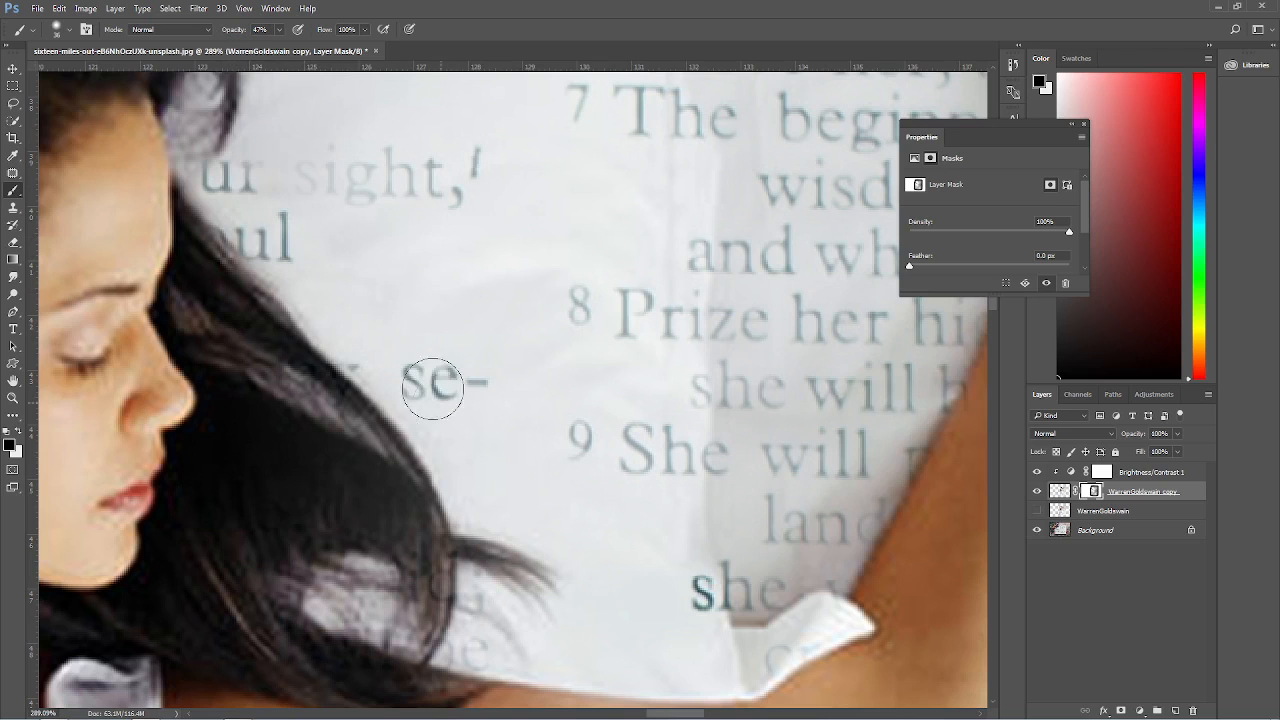
Paint the mask black at 47% opacity with a larger brush over "the dew." and "and dis-" beside the top of the hair
{"action": "mouse_move", "coordinate": [235, 160]}
{"action": "left_mouse_down"}
{"action": "mouse_move", "coordinate": [285, 166]}
{"action": "mouse_move", "coordinate": [290, 336]}
{"action": "left_mouse_up"}
{"action": "mouse_move", "coordinate": [281, 250]}
{"action": "left_mouse_down"}
{"action": "mouse_move", "coordinate": [307, 238]}
{"action": "mouse_move", "coordinate": [474, 246]}
{"action": "left_mouse_up"}
{"action": "left_click_drag", "start_coordinate": [387, 219], "coordinate": [406, 366]}
{"action": "left_click_drag", "start_coordinate": [397, 322], "coordinate": [412, 305], "text": "alt"}
{"action": "left_click_drag", "start_coordinate": [385, 247], "coordinate": [329, 271]}
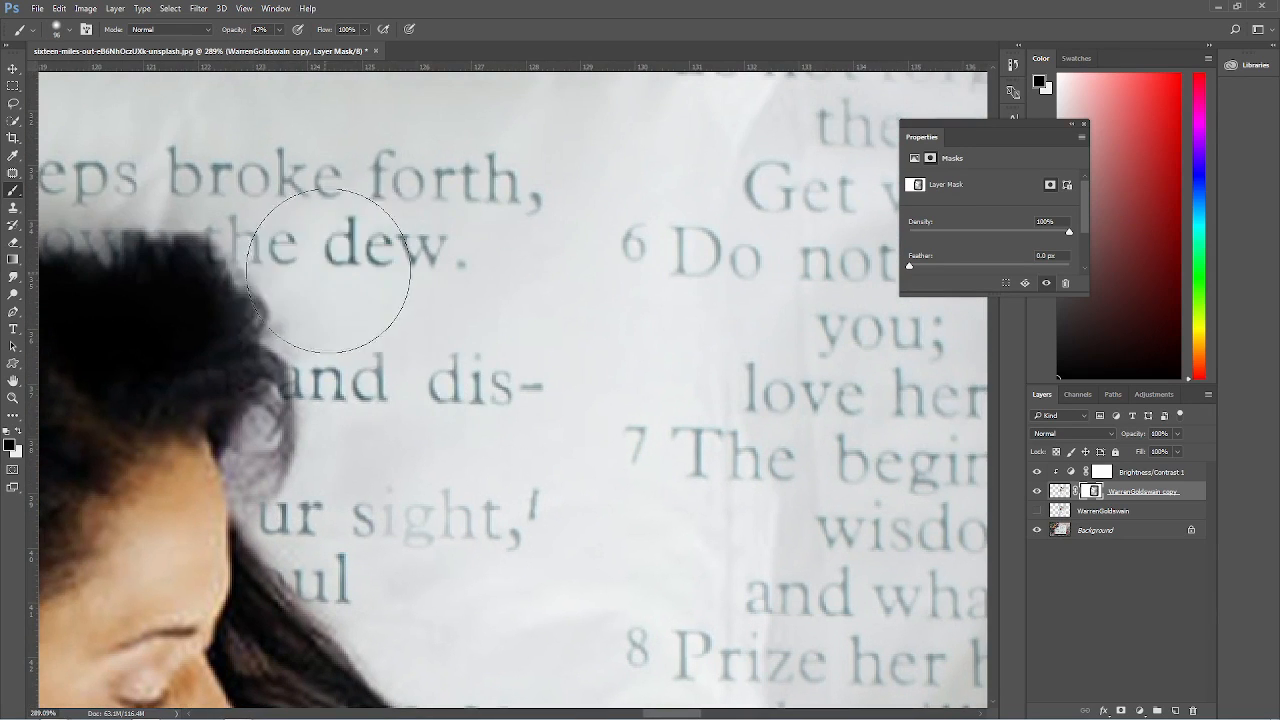
{"action": "left_click_drag", "start_coordinate": [272, 242], "coordinate": [366, 338]}
Paint the mask black at 47% opacity with a 31 px brush over "be" and the text in the hair gap, undoing one stray stroke
{"action": "left_click_drag", "start_coordinate": [346, 420], "coordinate": [292, 176]}
{"action": "left_click_drag", "start_coordinate": [496, 582], "coordinate": [414, 357]}
{"action": "left_click_drag", "start_coordinate": [434, 459], "coordinate": [331, 222]}
{"action": "left_click_drag", "start_coordinate": [418, 403], "coordinate": [431, 405]}
{"action": "key", "text": "ctrl+z"}
{"action": "left_click_drag", "start_coordinate": [430, 361], "coordinate": [368, 365], "text": "alt"}
{"action": "left_click_drag", "start_coordinate": [378, 320], "coordinate": [381, 350]}
{"action": "mouse_move", "coordinate": [370, 368]}
{"action": "left_mouse_down"}
{"action": "mouse_move", "coordinate": [393, 291]}
{"action": "mouse_move", "coordinate": [332, 494]}
{"action": "left_mouse_up"}
Dab the mask in white and black at 47% opacity to tone down the dark "s" of "she" near the pillow corner
{"action": "key", "text": "x"}
{"action": "left_click", "coordinate": [579, 435]}
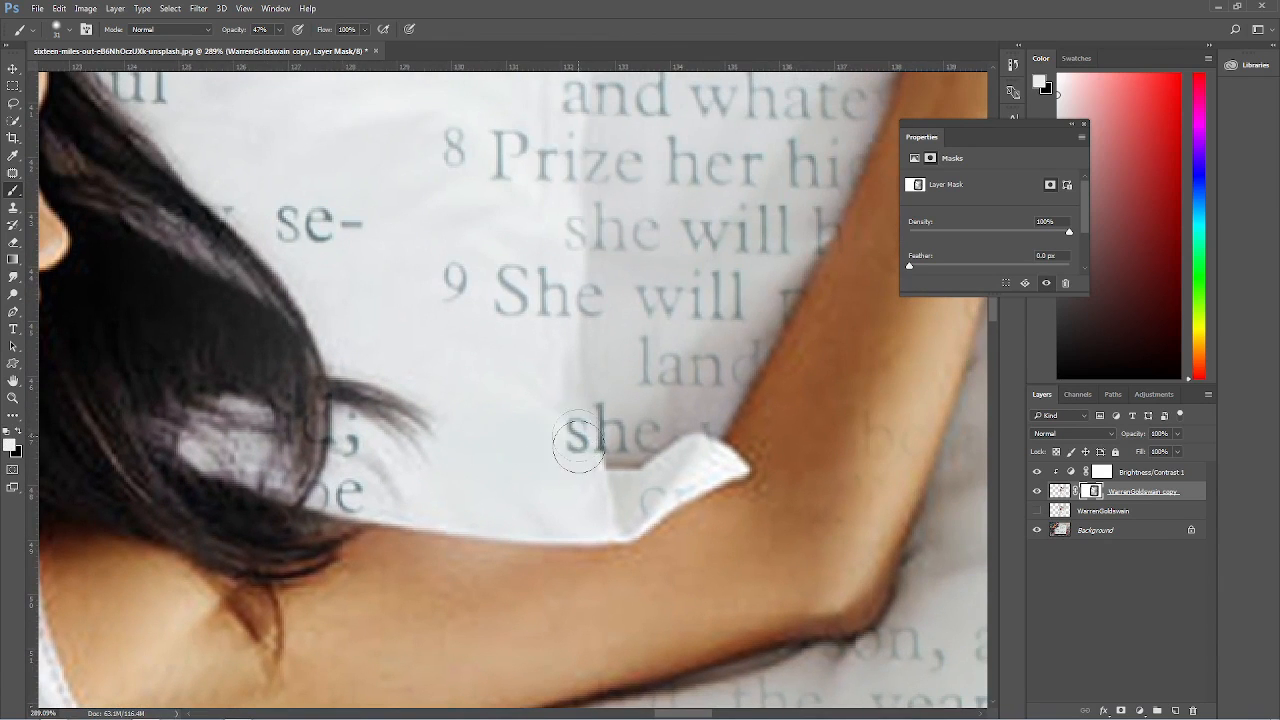
{"action": "key", "text": "x"}
{"action": "left_click", "coordinate": [581, 438]}
{"action": "key", "text": "x"}
{"action": "left_click", "coordinate": [574, 429]}
Paint the mask black at 14% opacity with a 31 px brush over "dence" and "being" in the shadowed bedding below the arm
{"action": "left_click_drag", "start_coordinate": [424, 467], "coordinate": [437, 100]}
{"action": "left_click", "coordinate": [287, 268]}
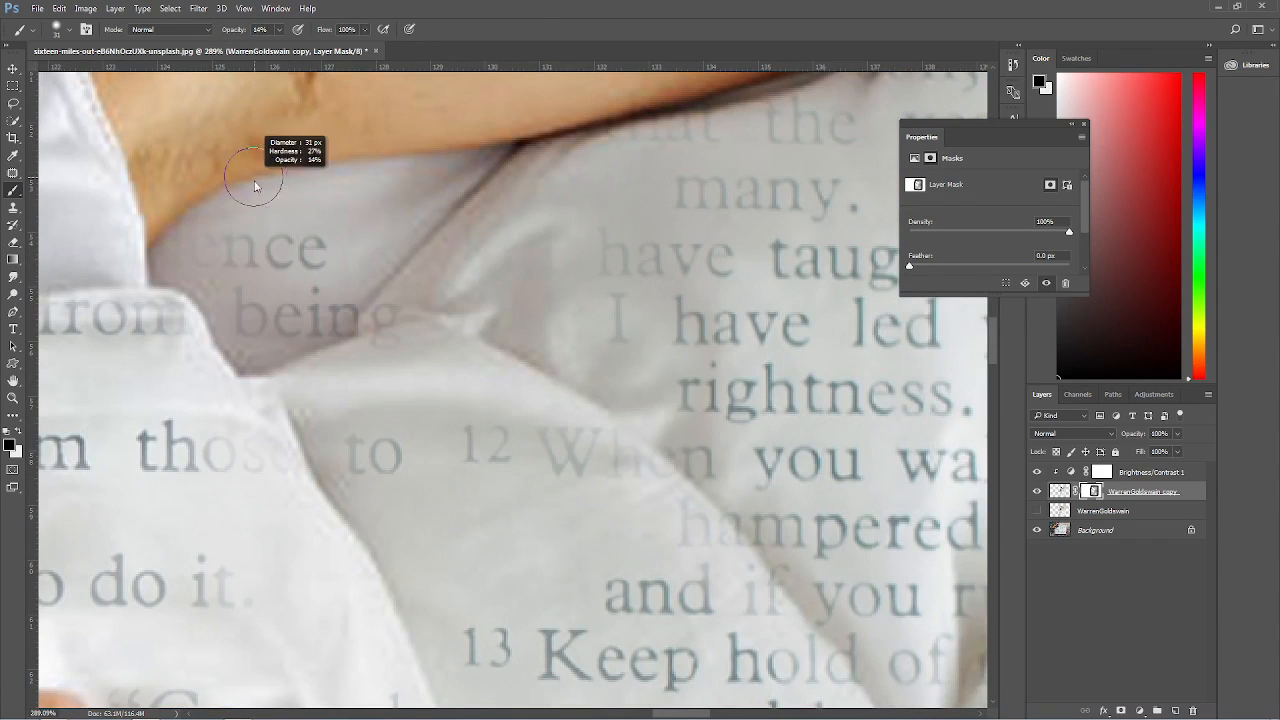
{"action": "left_click", "coordinate": [197, 258]}
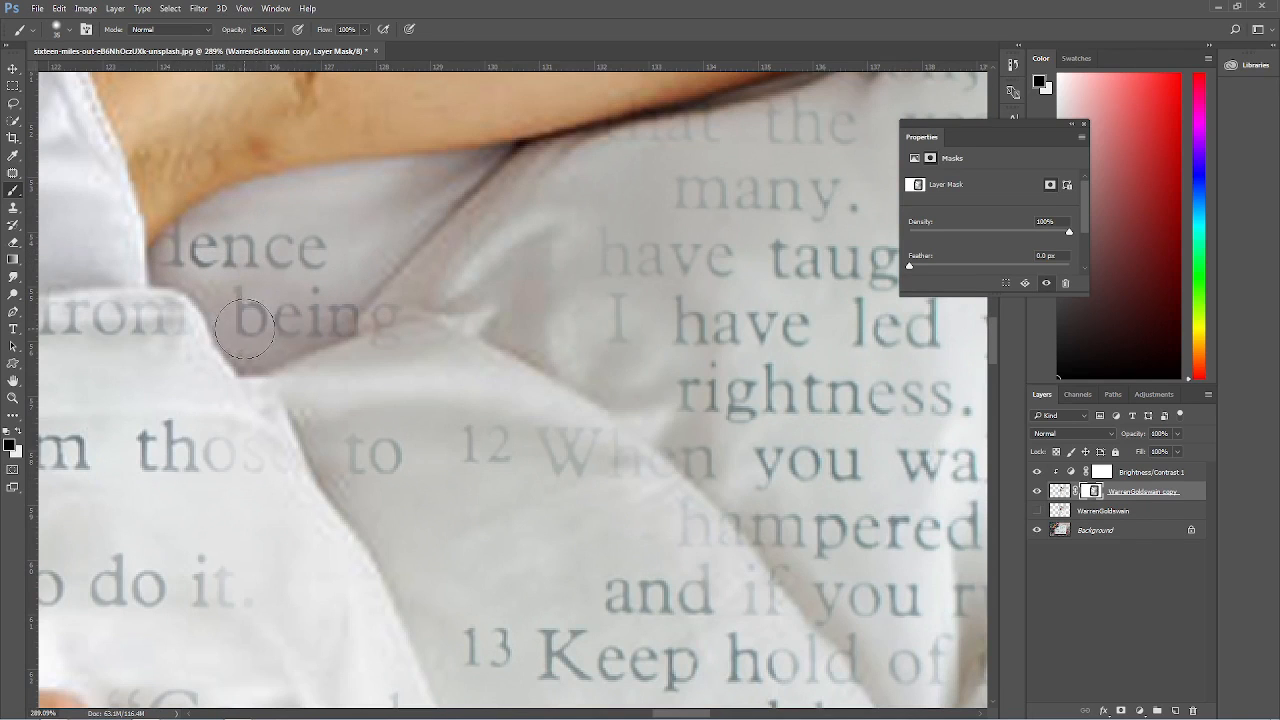
{"action": "mouse_move", "coordinate": [202, 355]}
{"action": "left_mouse_down"}
{"action": "mouse_move", "coordinate": [157, 337]}
{"action": "mouse_move", "coordinate": [300, 390]}
{"action": "left_mouse_up"}
{"action": "key", "text": "x"}
Add an Exposure adjustment clipped to the woman's layer, with exposure -0.06, offset +0.0625 and gamma correction 0.86
{"action": "key", "text": "z"}
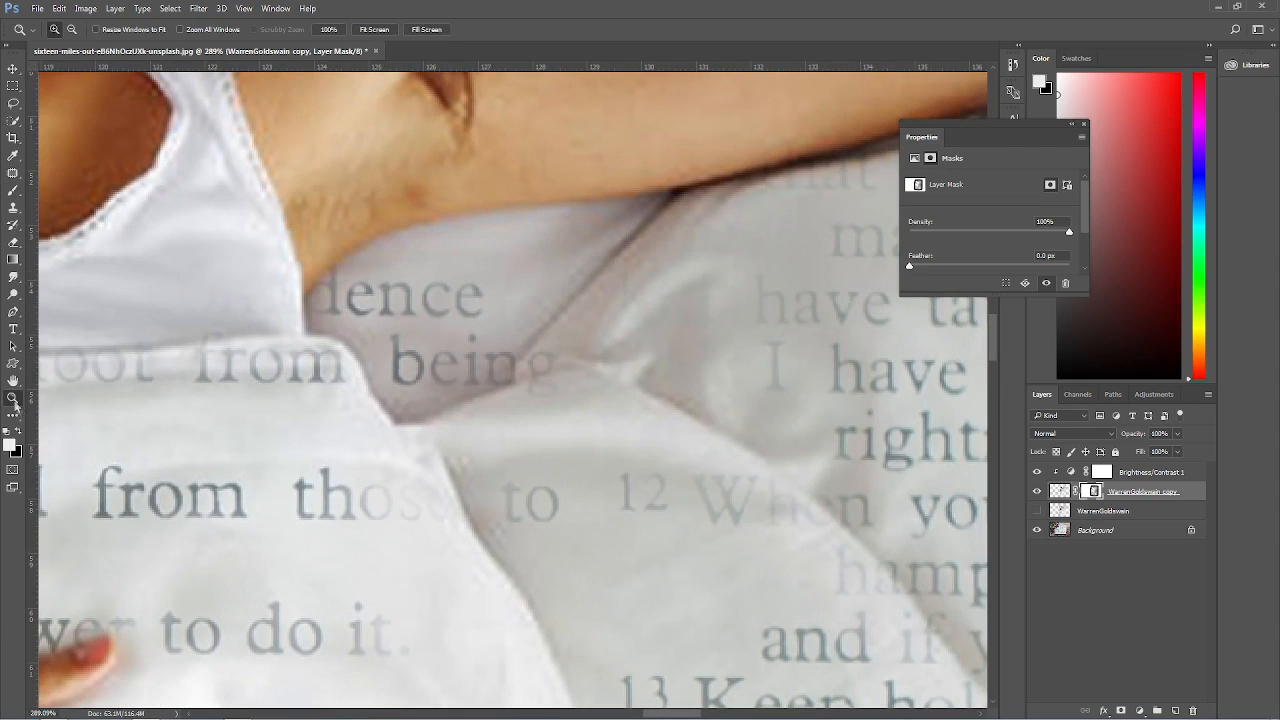
{"action": "key", "text": "ctrl+0"}
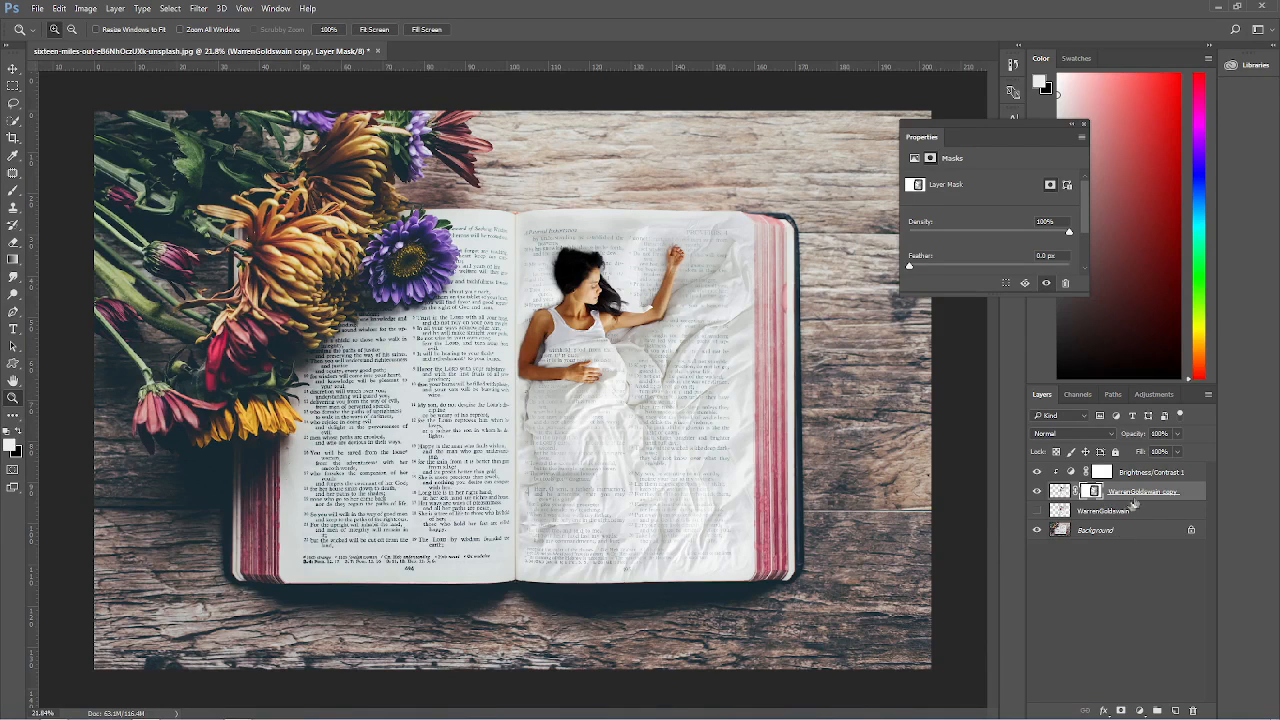
{"action": "left_click", "coordinate": [1154, 394]}
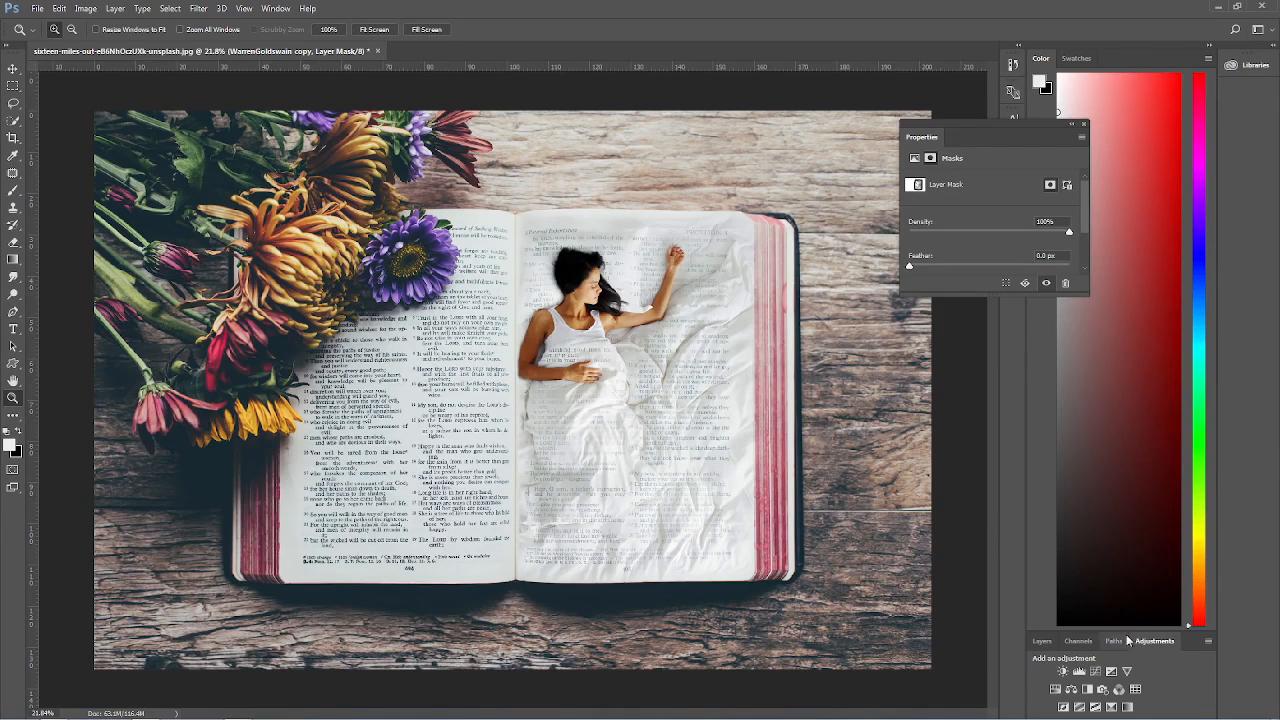
{"action": "left_click", "coordinate": [1111, 671]}
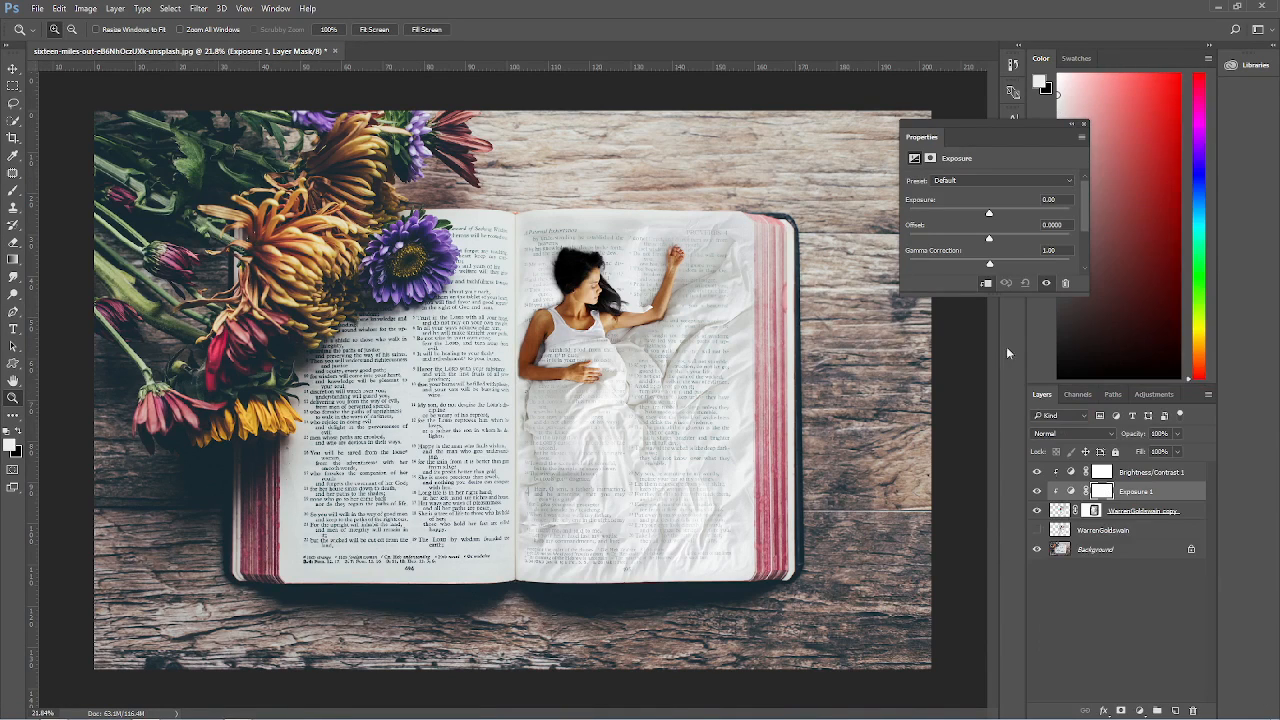
{"action": "left_click_drag", "start_coordinate": [989, 238], "coordinate": [995, 238]}
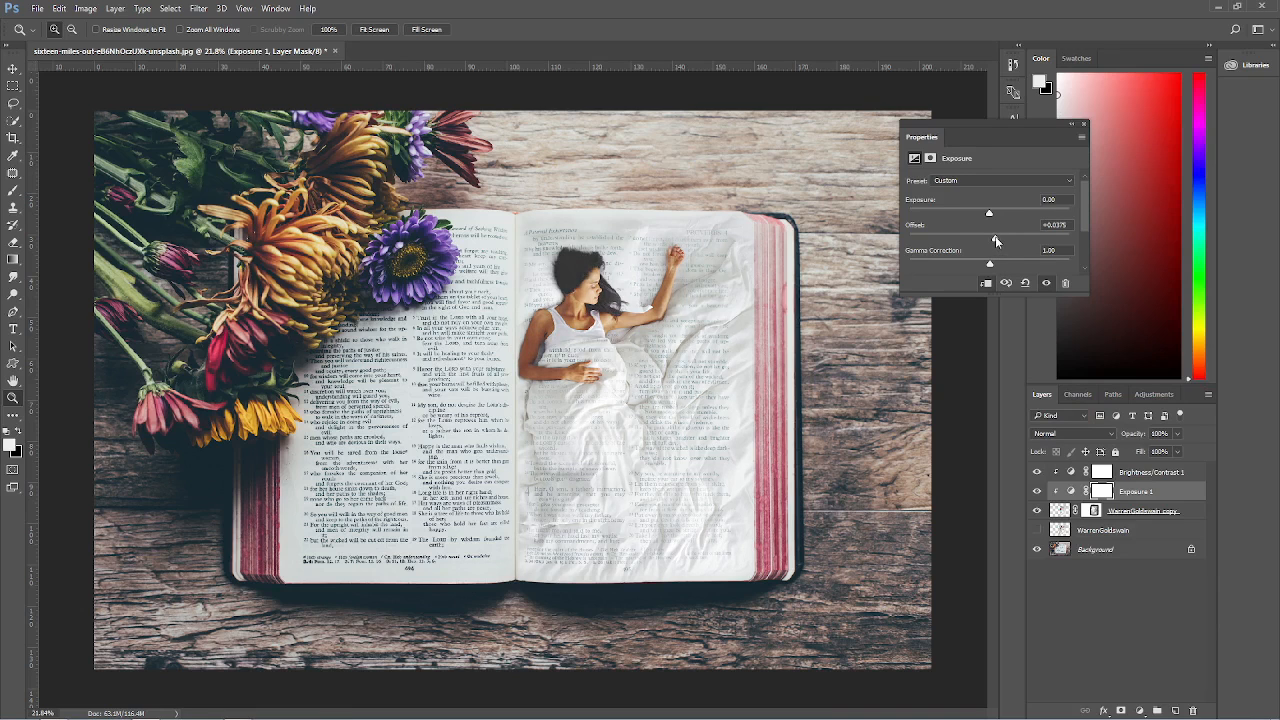
{"action": "mouse_move", "coordinate": [992, 212]}
{"action": "left_mouse_down"}
{"action": "mouse_move", "coordinate": [1003, 212]}
{"action": "mouse_move", "coordinate": [990, 213]}
{"action": "left_mouse_up"}
{"action": "left_click_drag", "start_coordinate": [1006, 265], "coordinate": [1008, 266]}
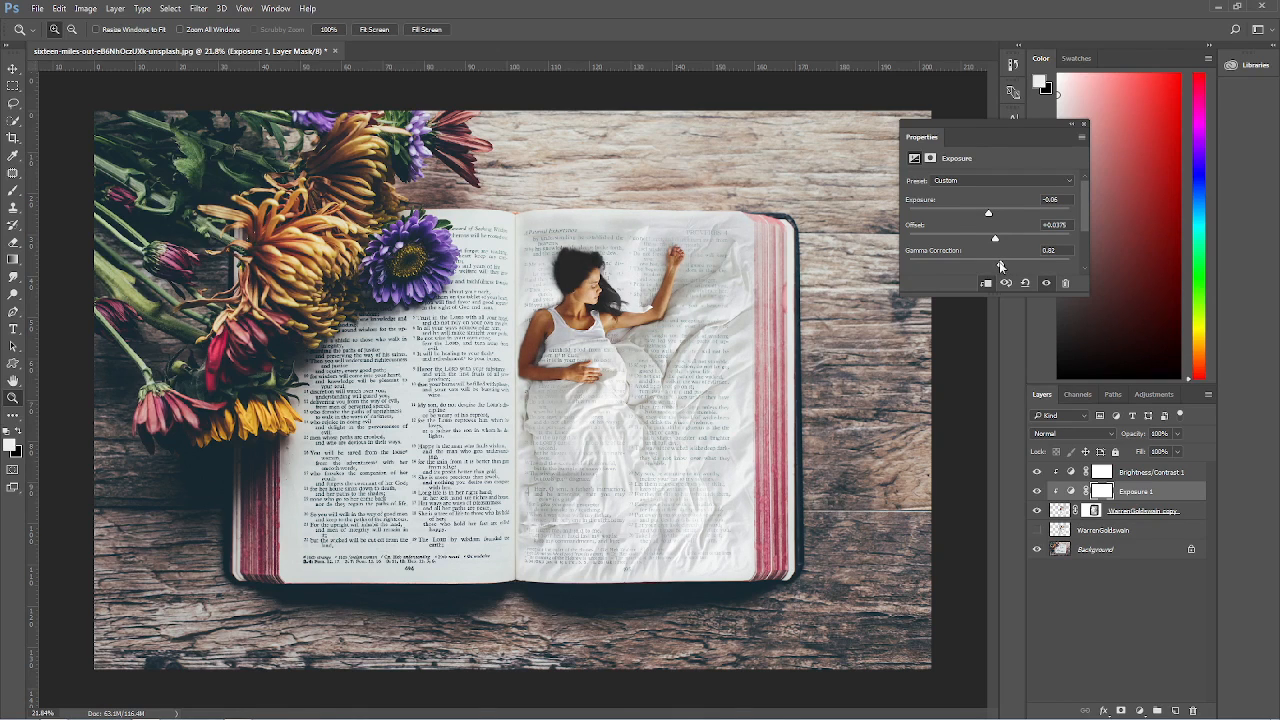
{"action": "left_click_drag", "start_coordinate": [993, 235], "coordinate": [1003, 239]}
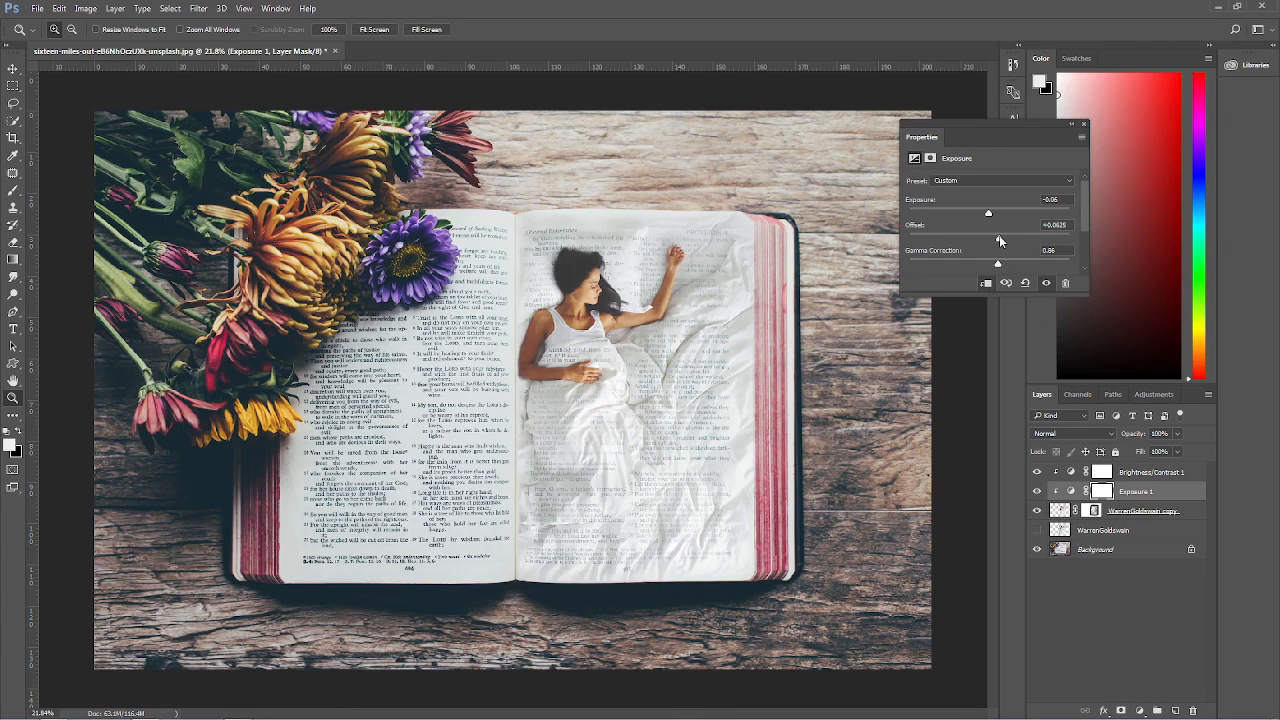